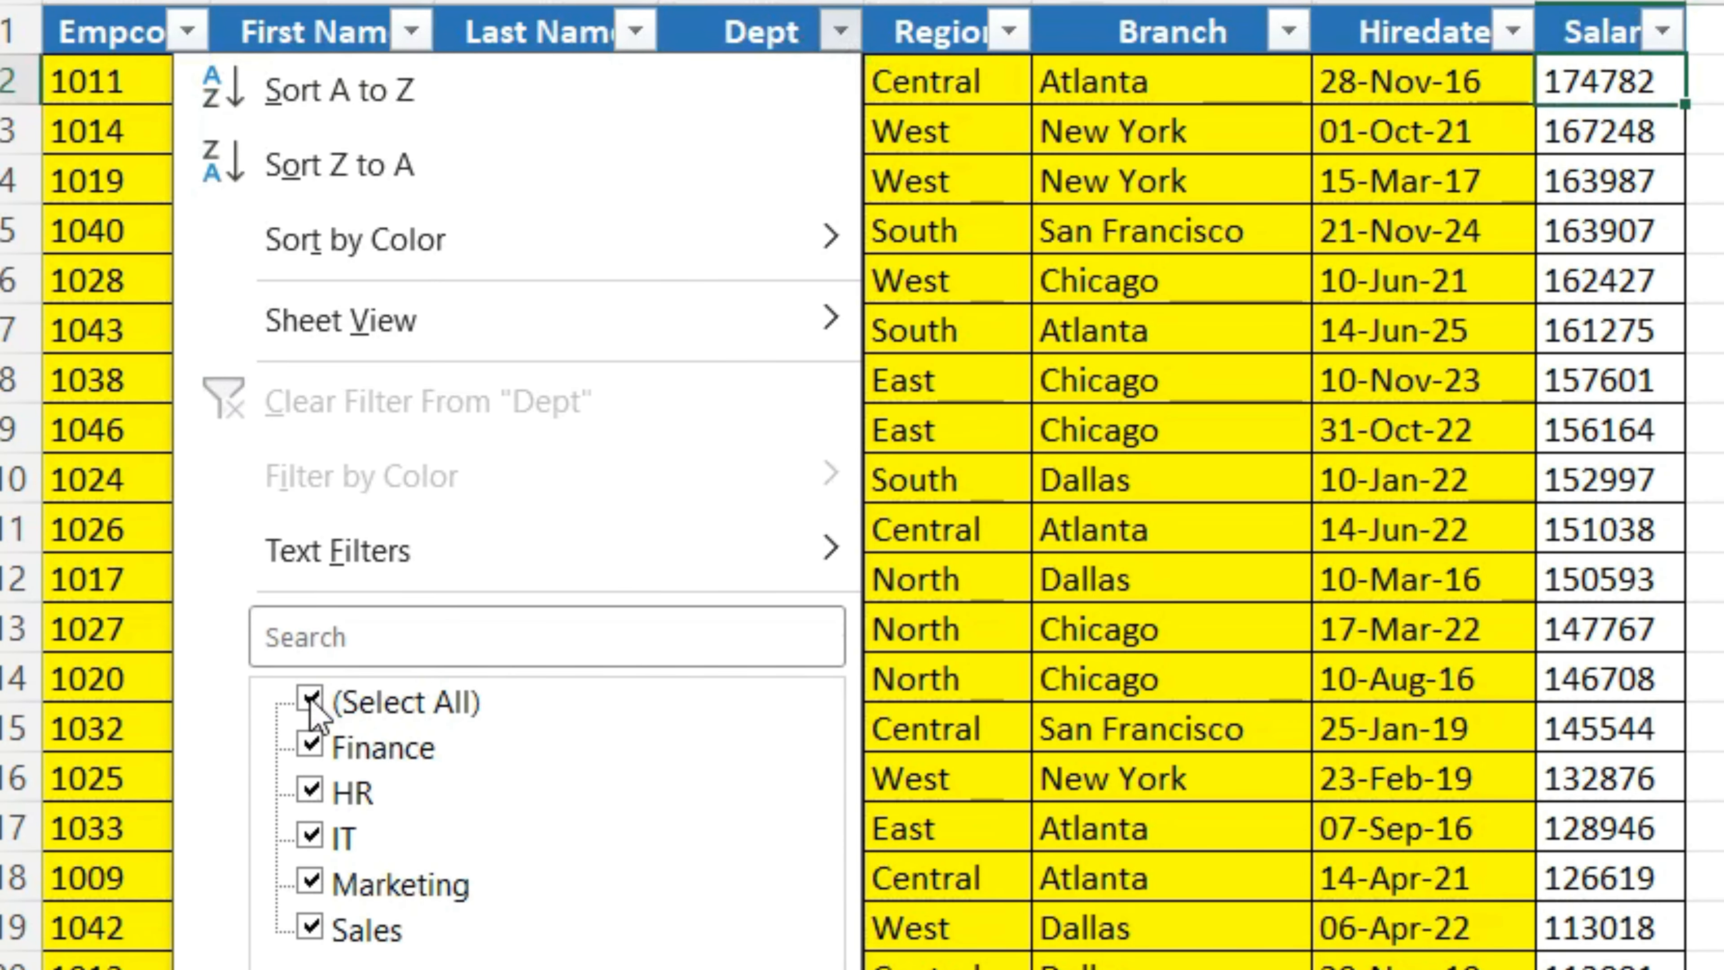
# Filter the Dept column to show only HR, IT and Marketing.
pyautogui.click(263, 717)
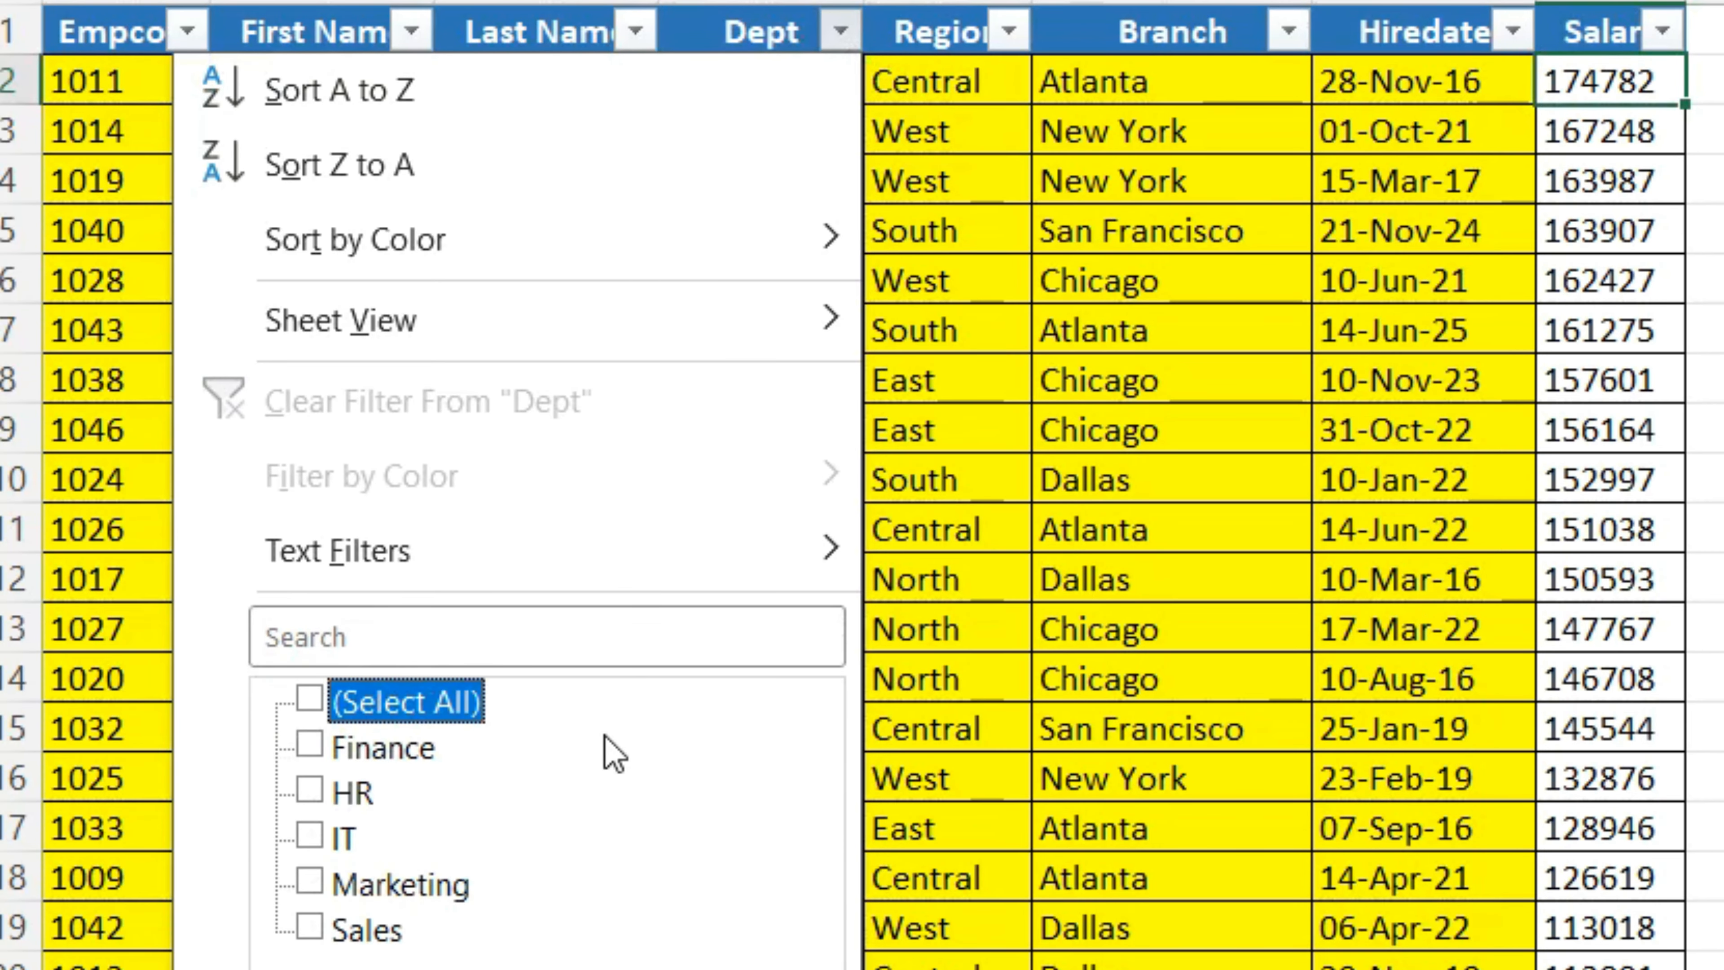
pyautogui.click(308, 796)
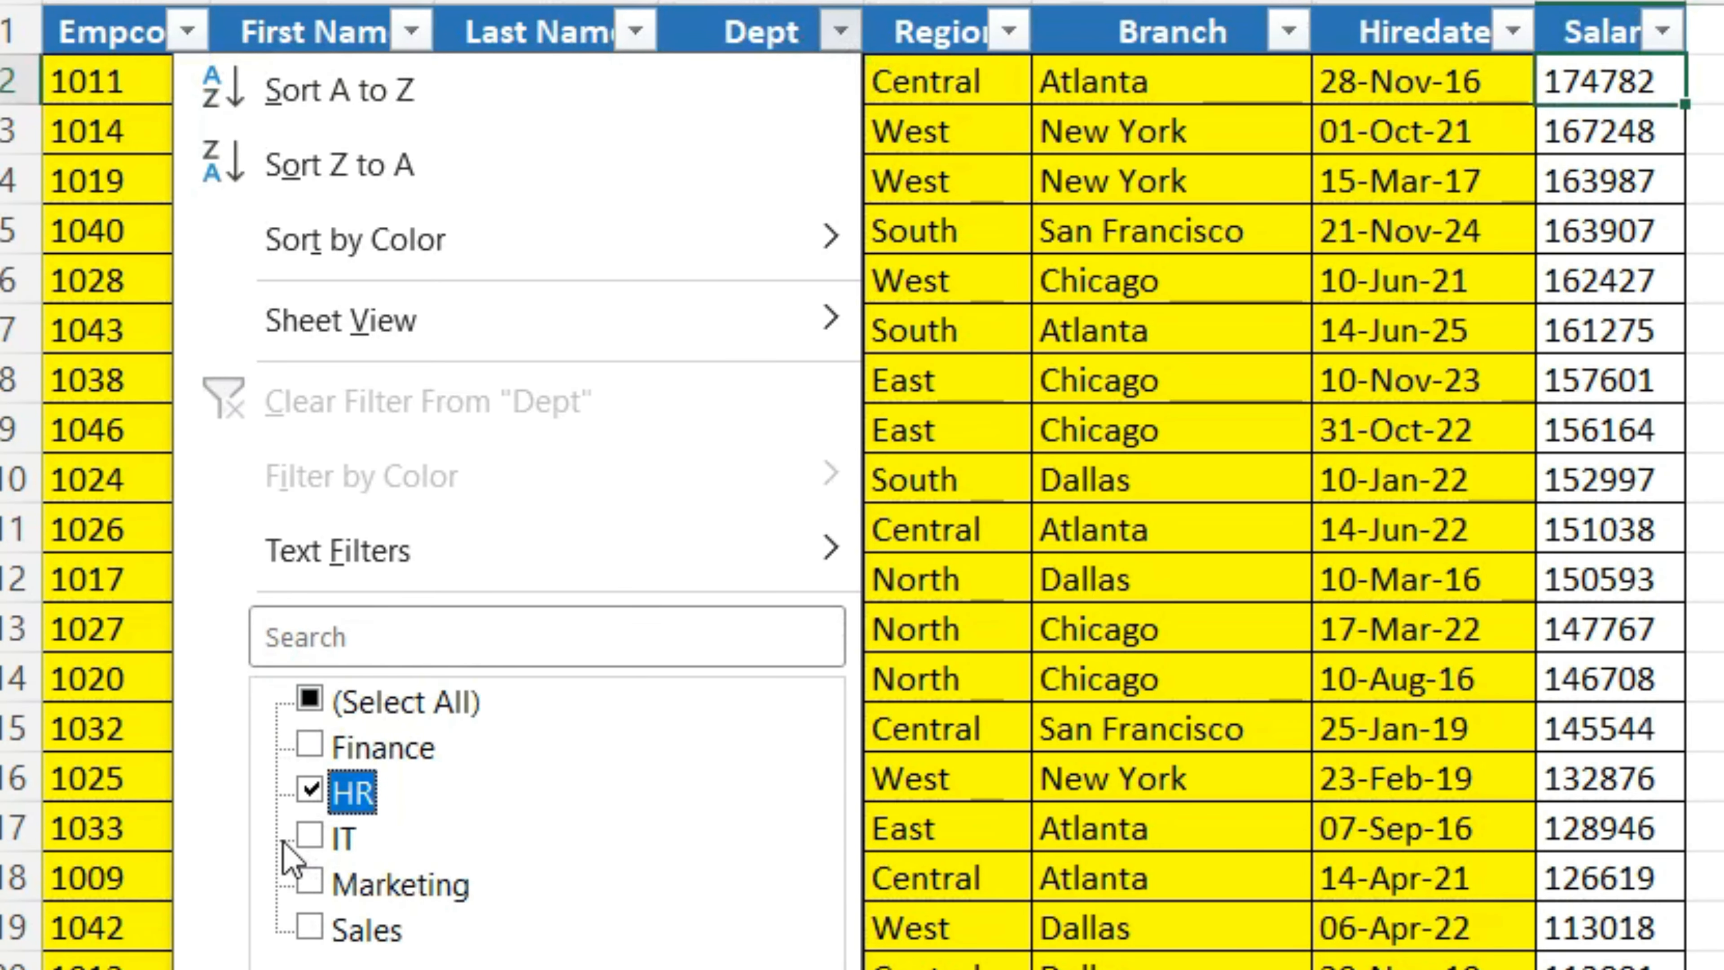
pyautogui.click(308, 886)
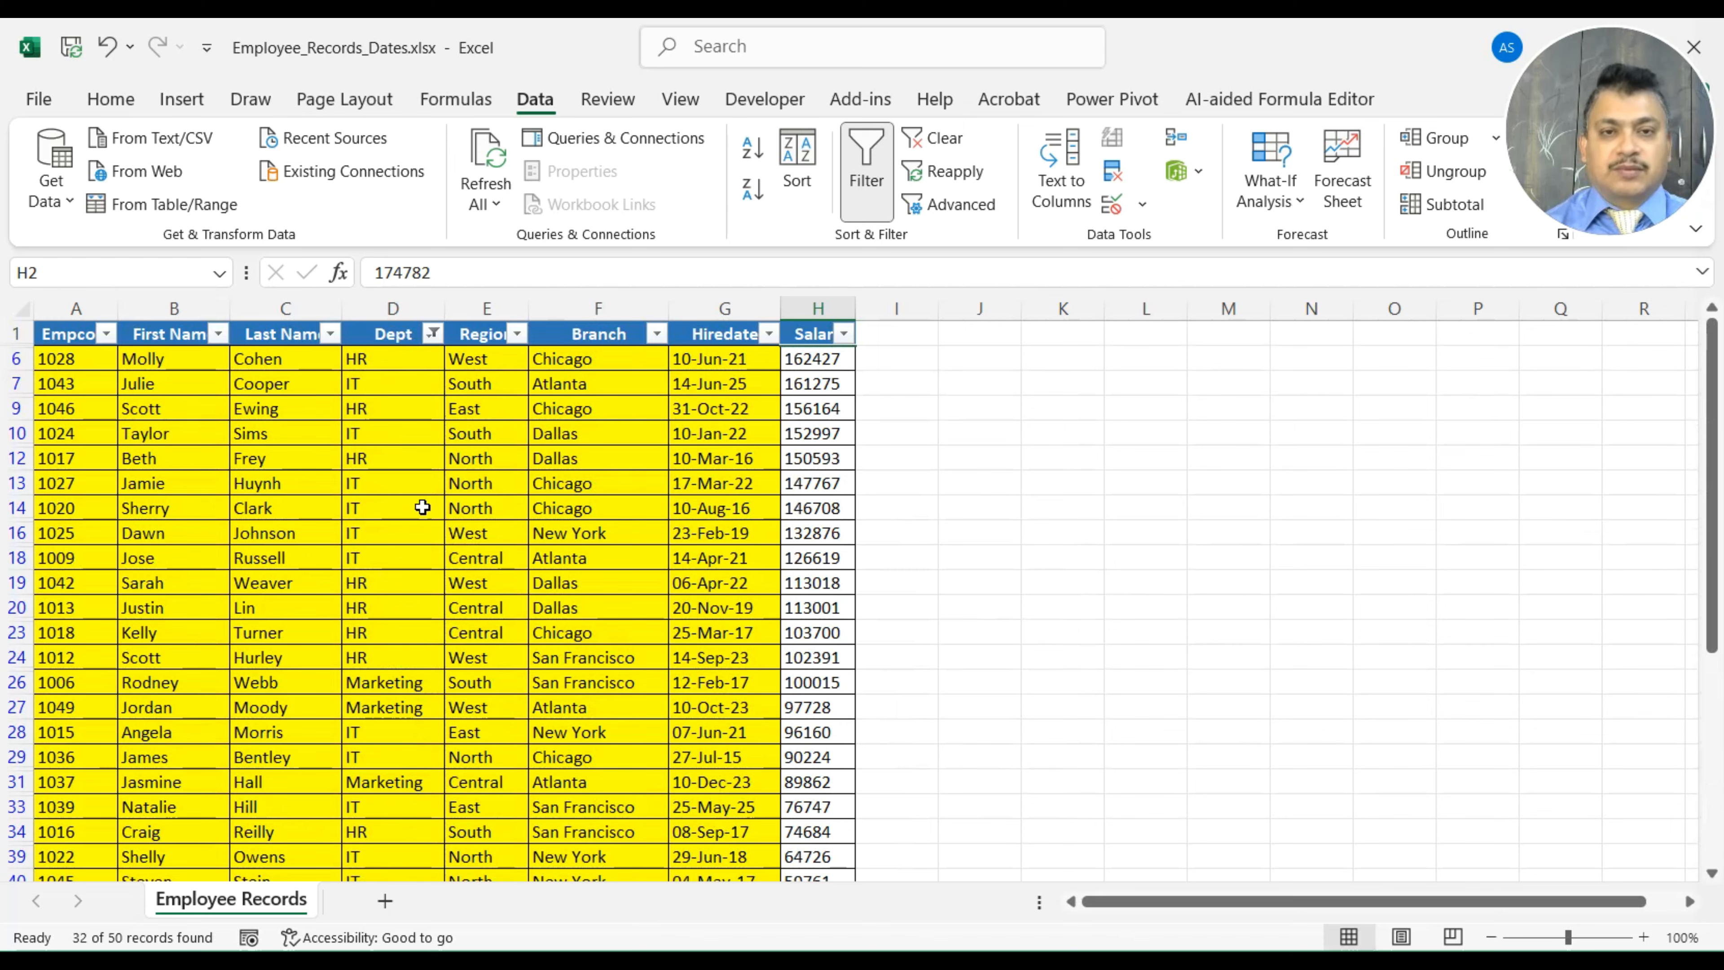
# Sort the filtered employee records by Dept in A to Z order and review the grouped departments.
pyautogui.click(397, 408)
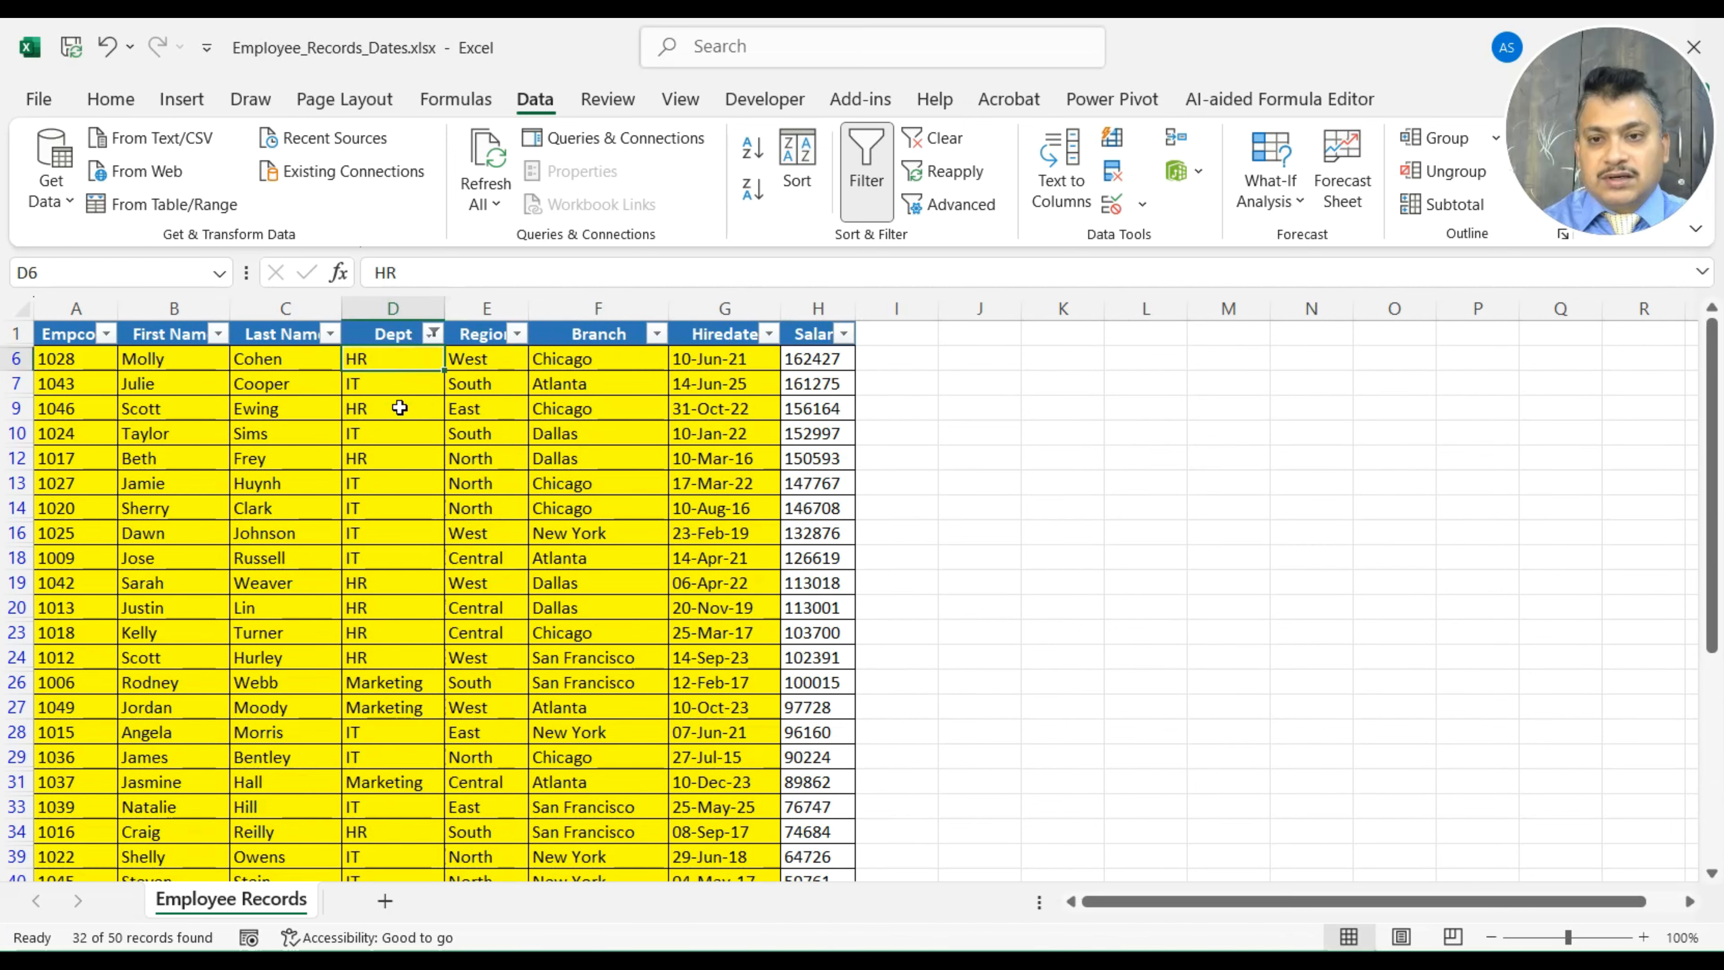
pyautogui.click(419, 356)
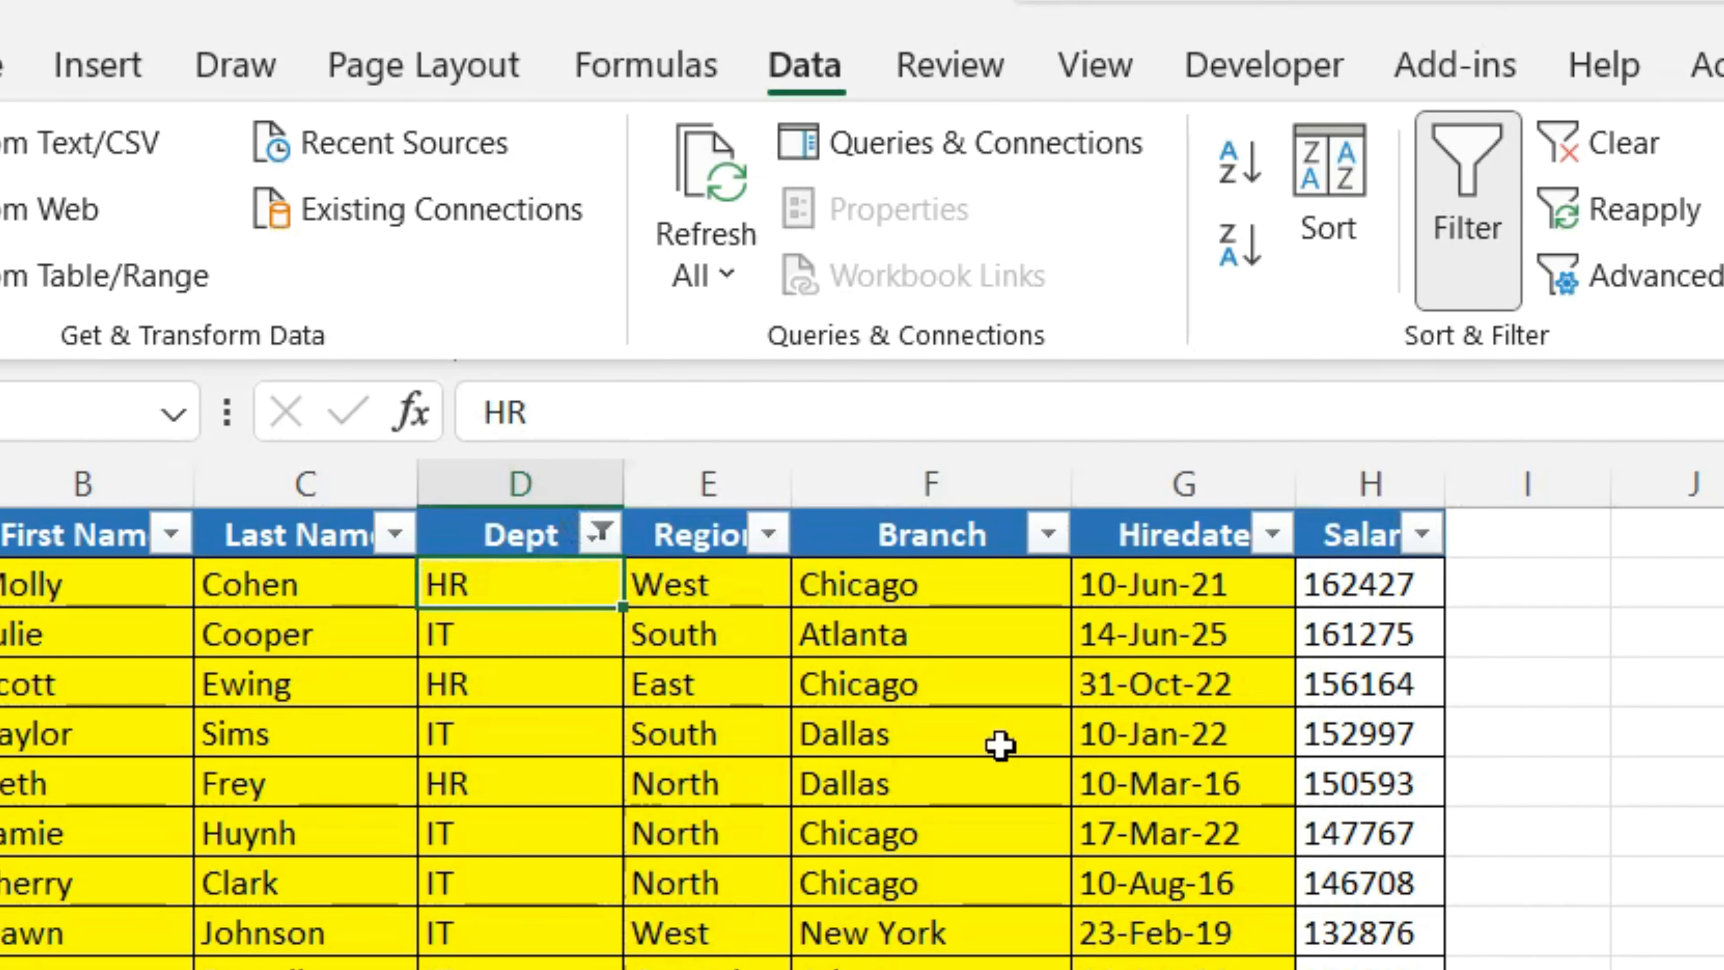
pyautogui.click(1241, 169)
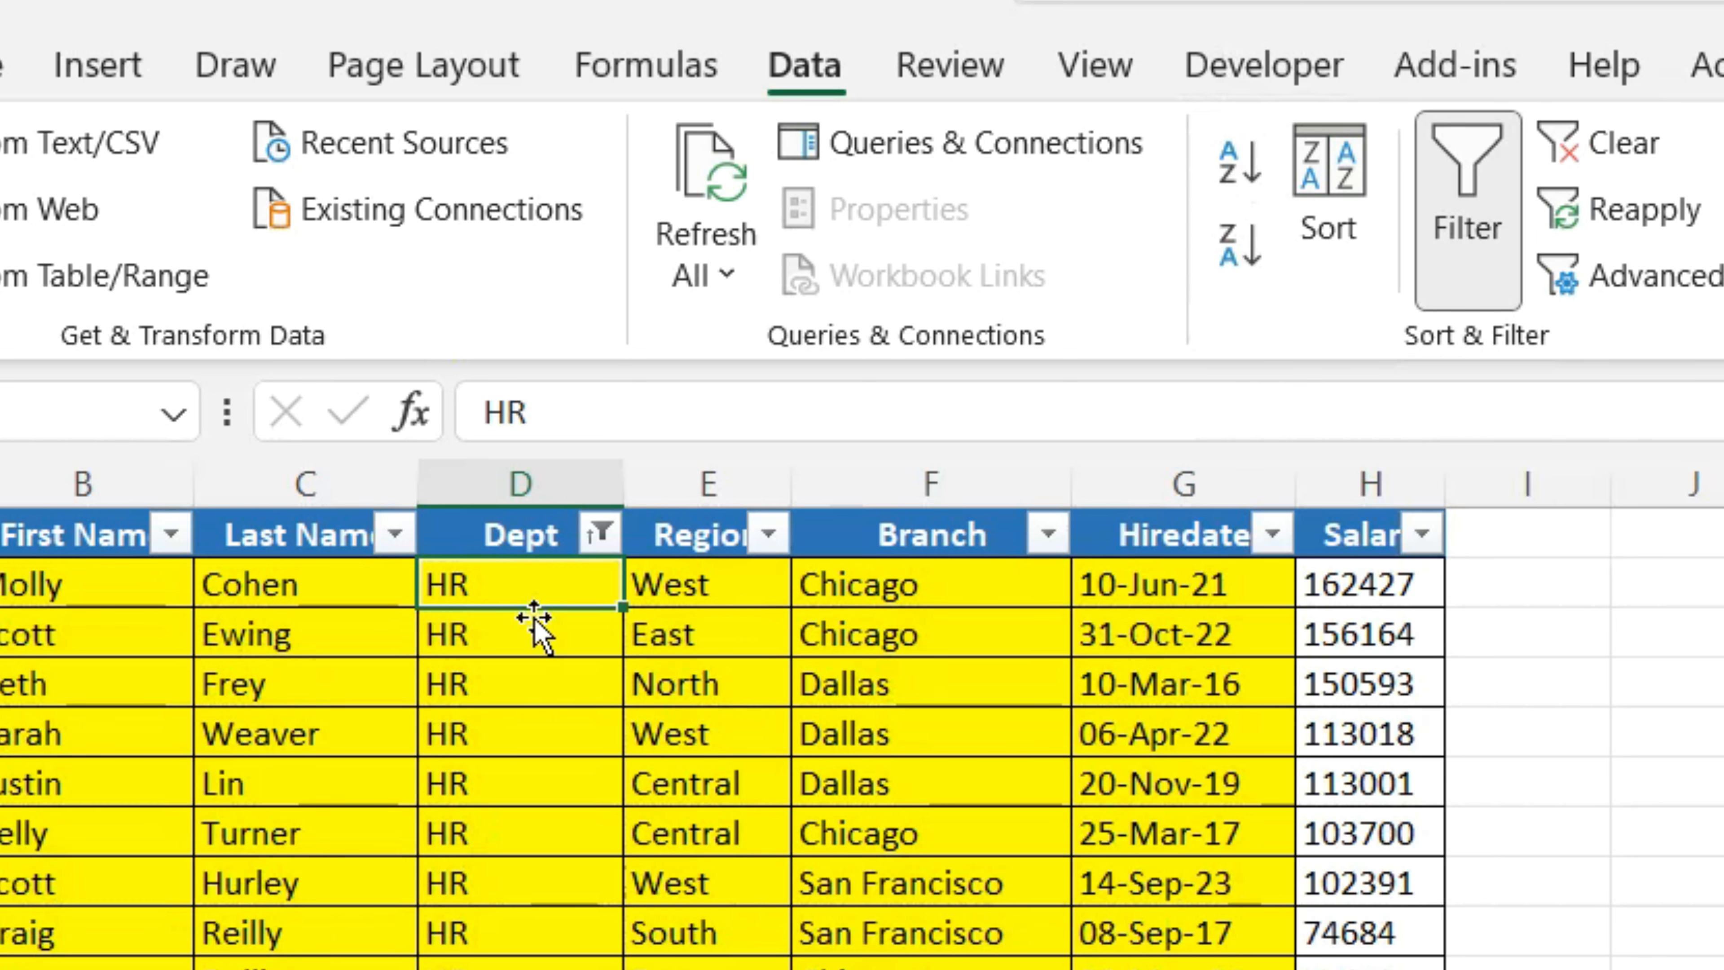
pyautogui.scroll(-1, 526, 733)
pyautogui.scroll(-5, 521, 935)
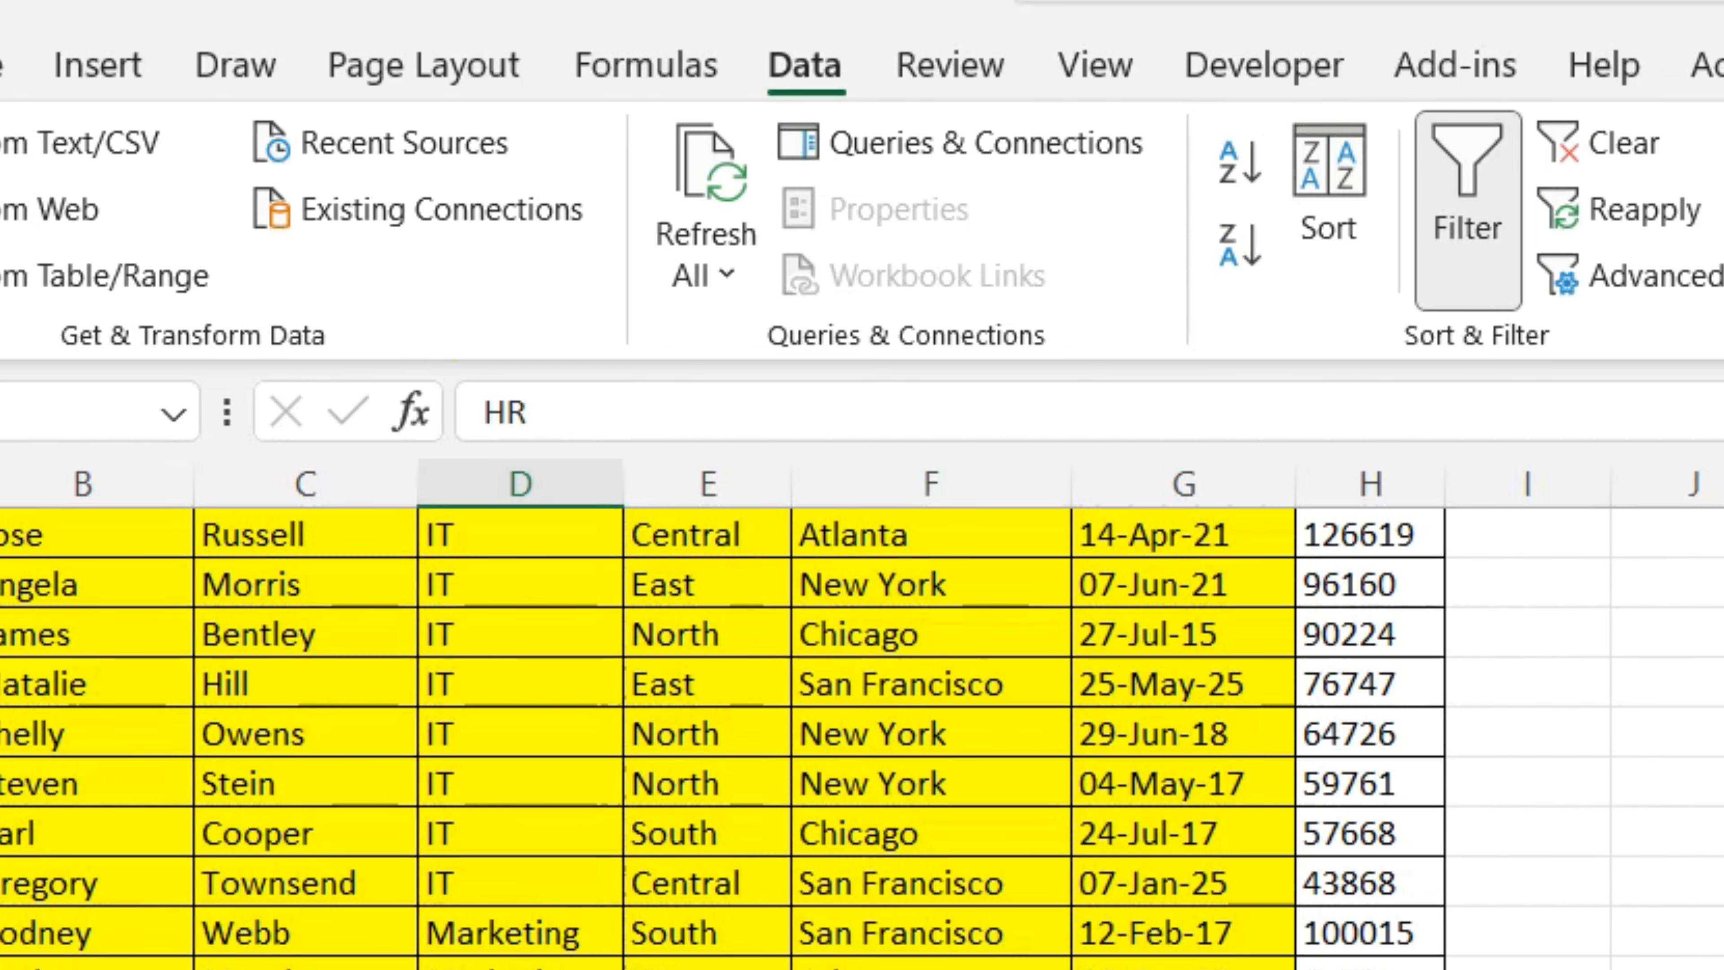
pyautogui.scroll(6, 862, 737)
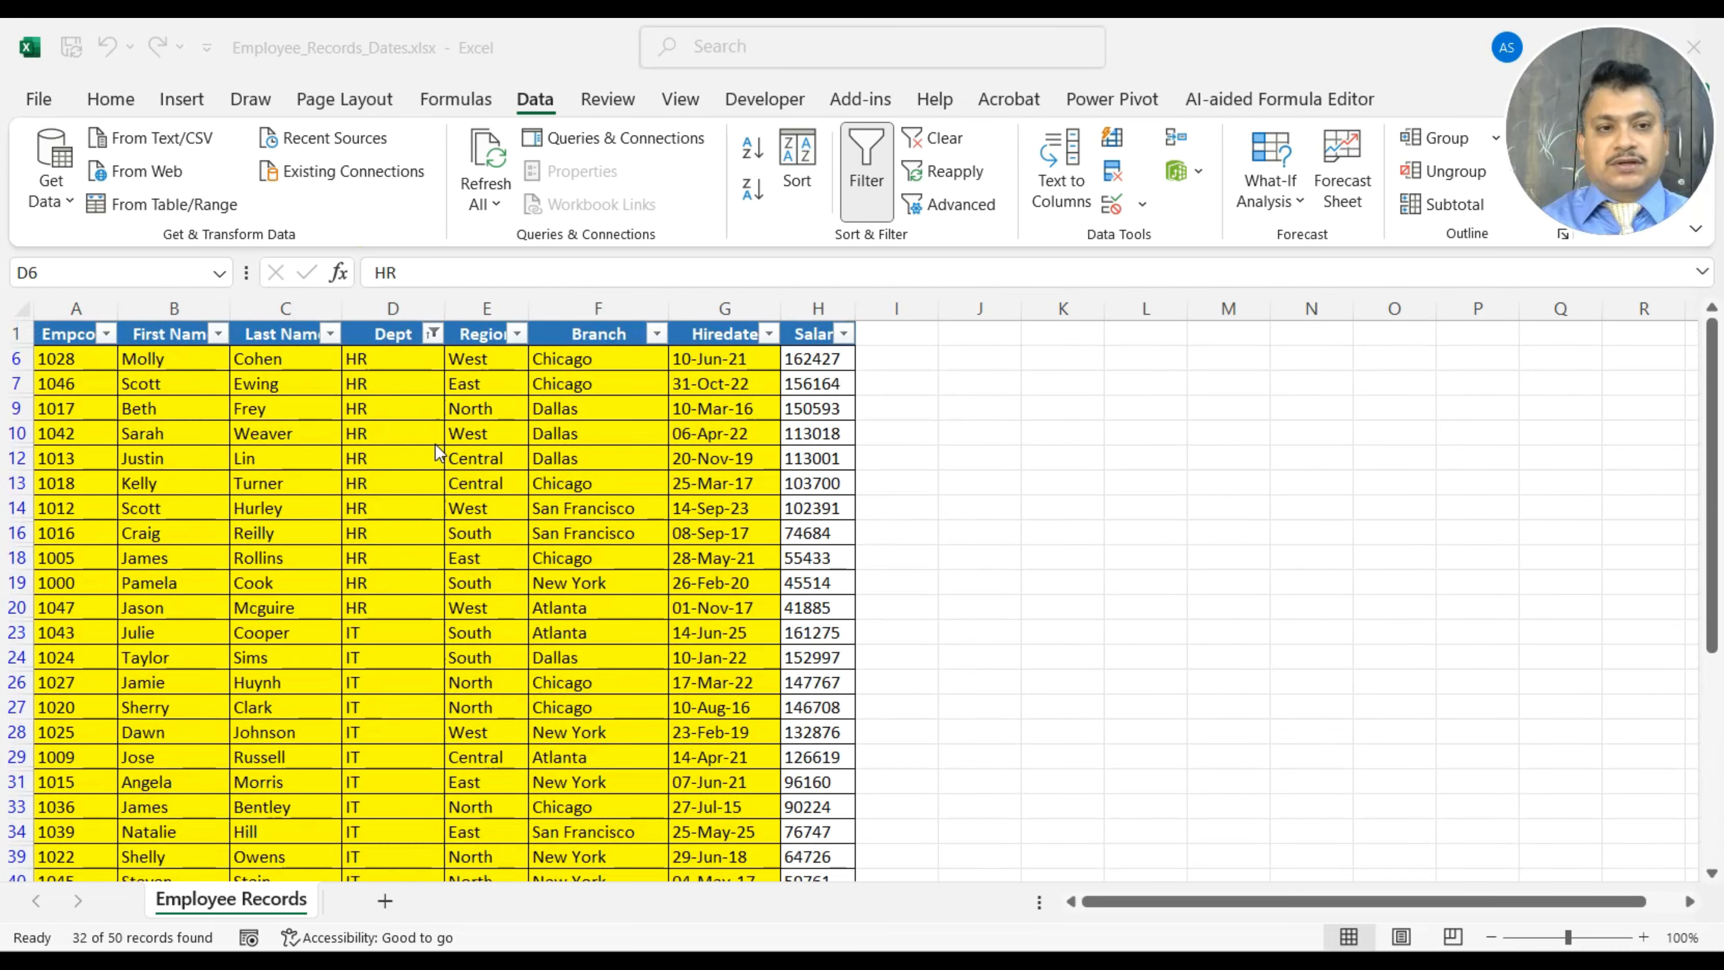
pyautogui.scroll(-5, 415, 370)
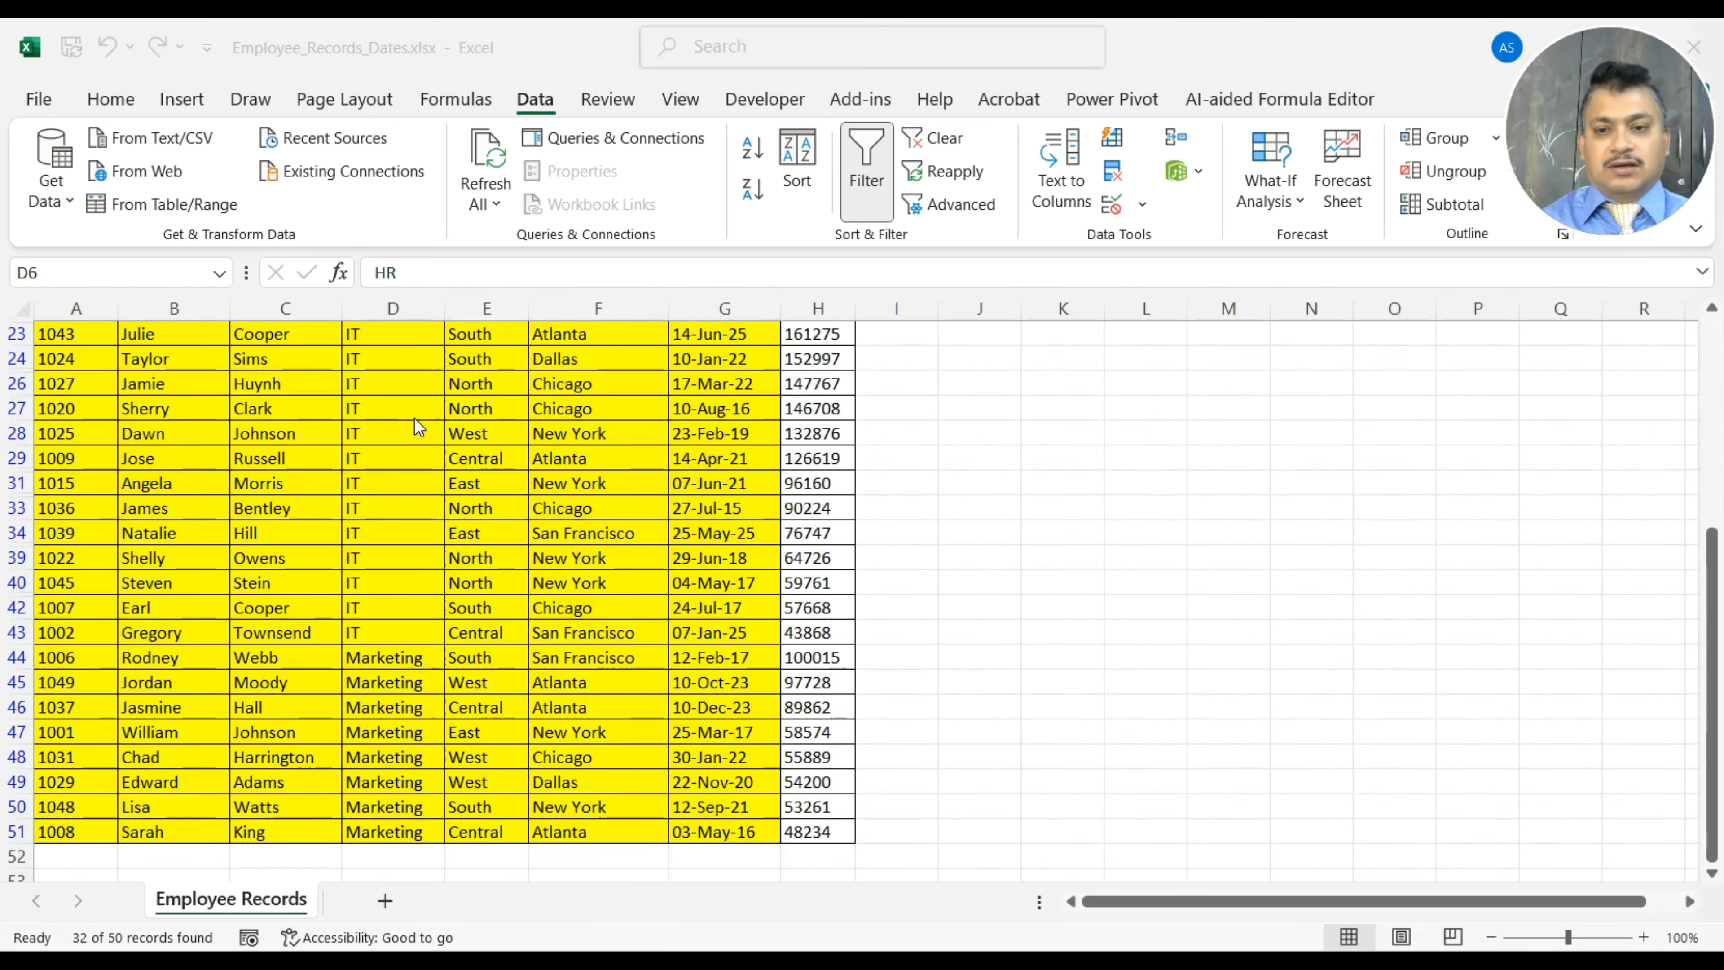
pyautogui.scroll(5, 415, 559)
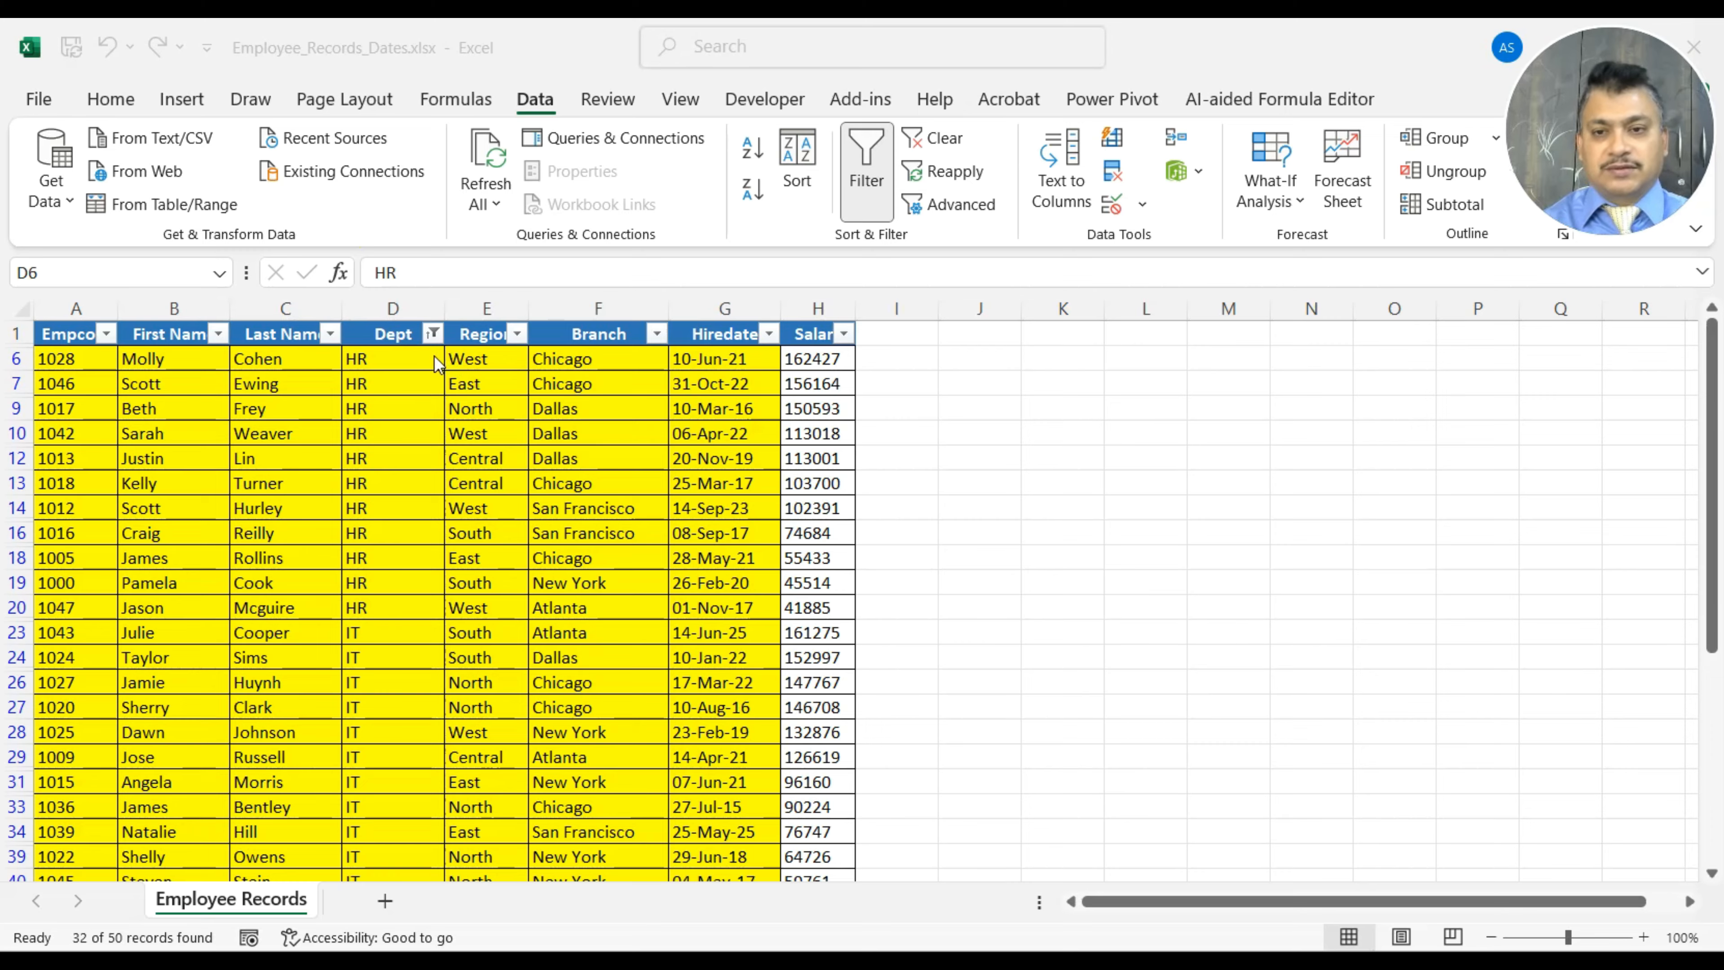
# Clear the filter from the Dept column to bring back all employee records.
pyautogui.click(434, 336)
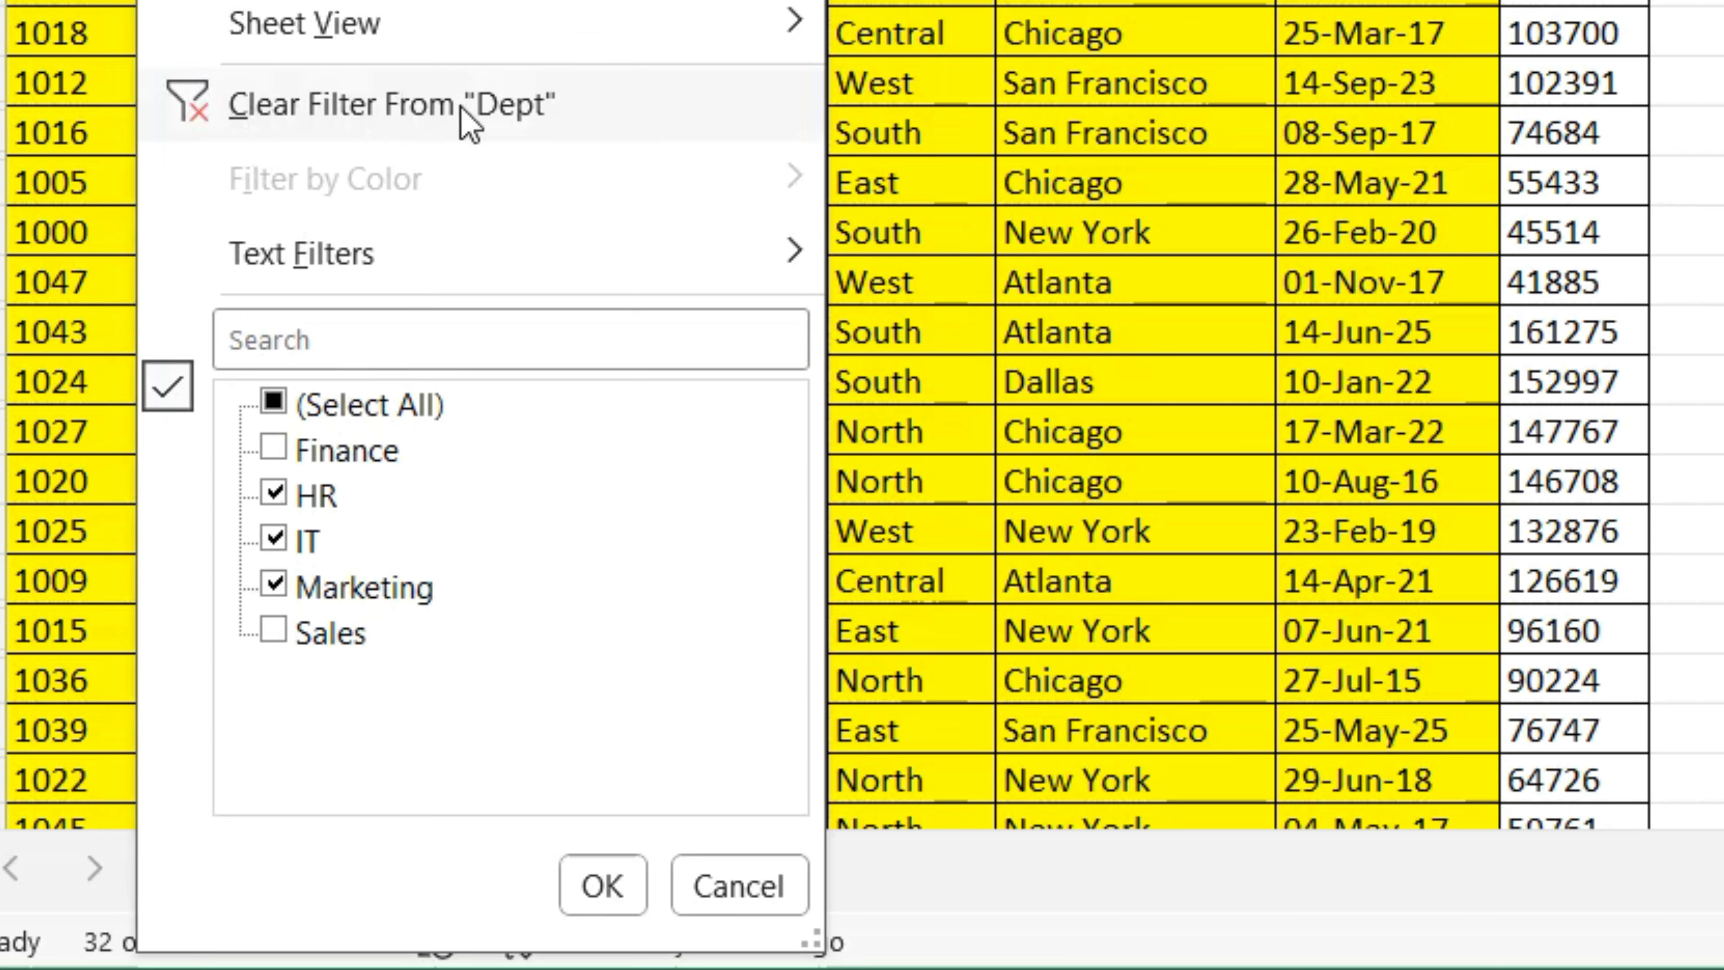
pyautogui.click(418, 110)
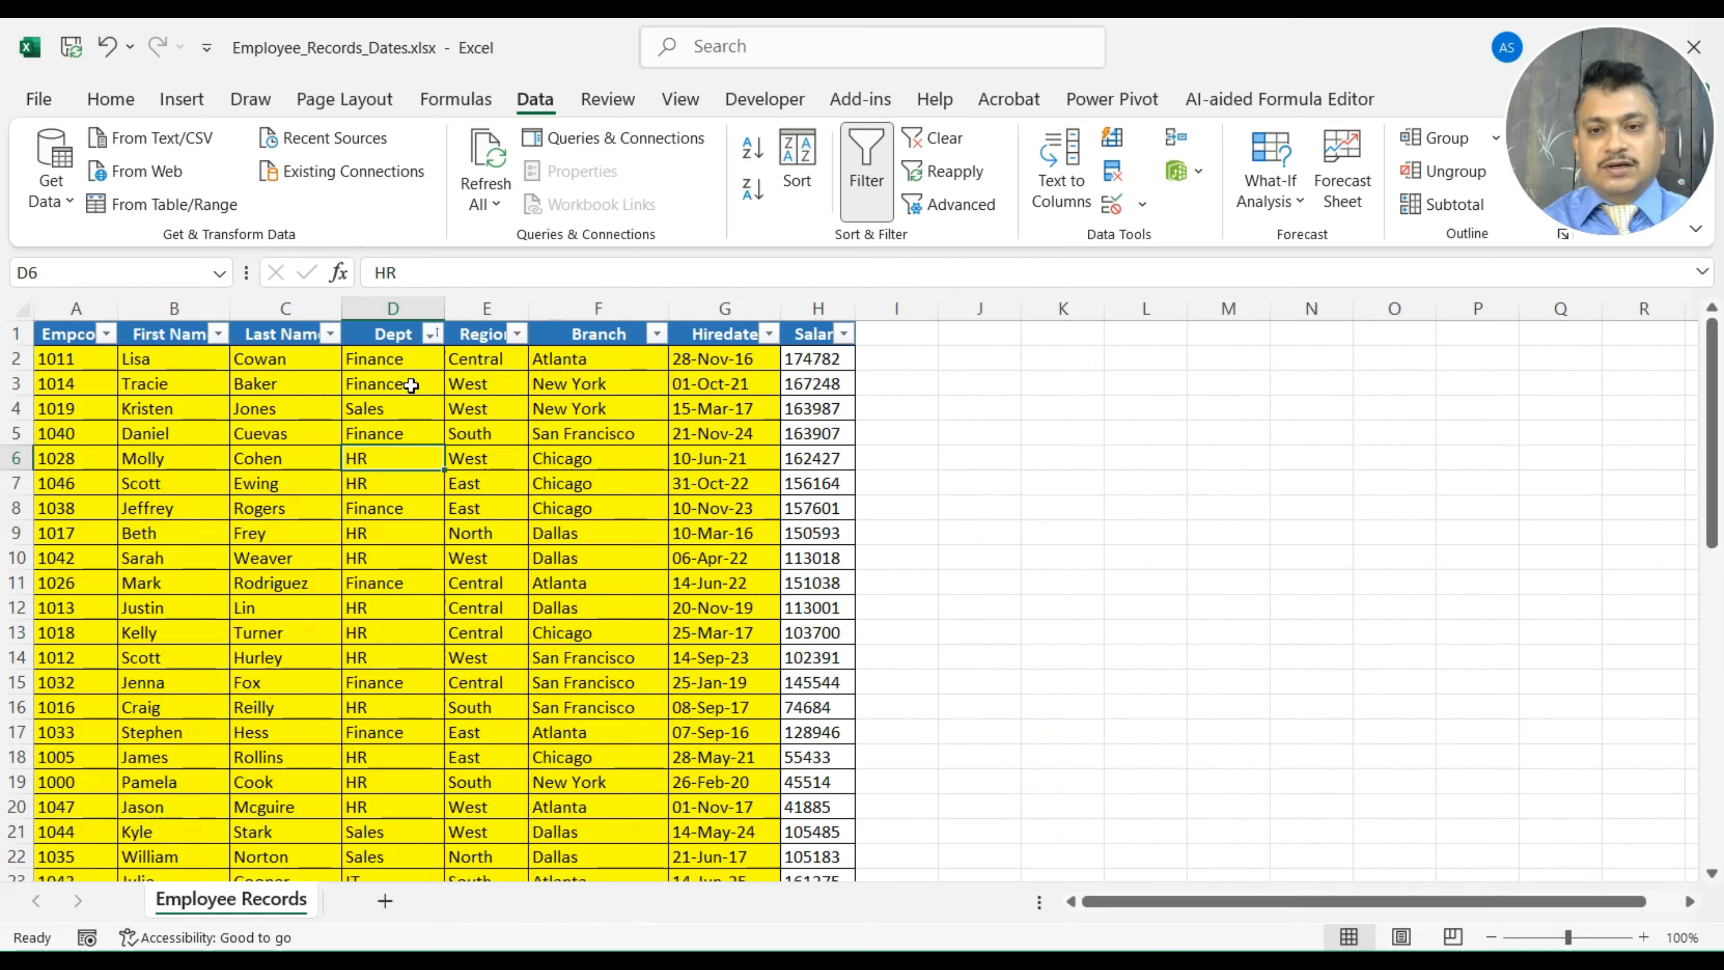
pyautogui.scroll(-12, 412, 455)
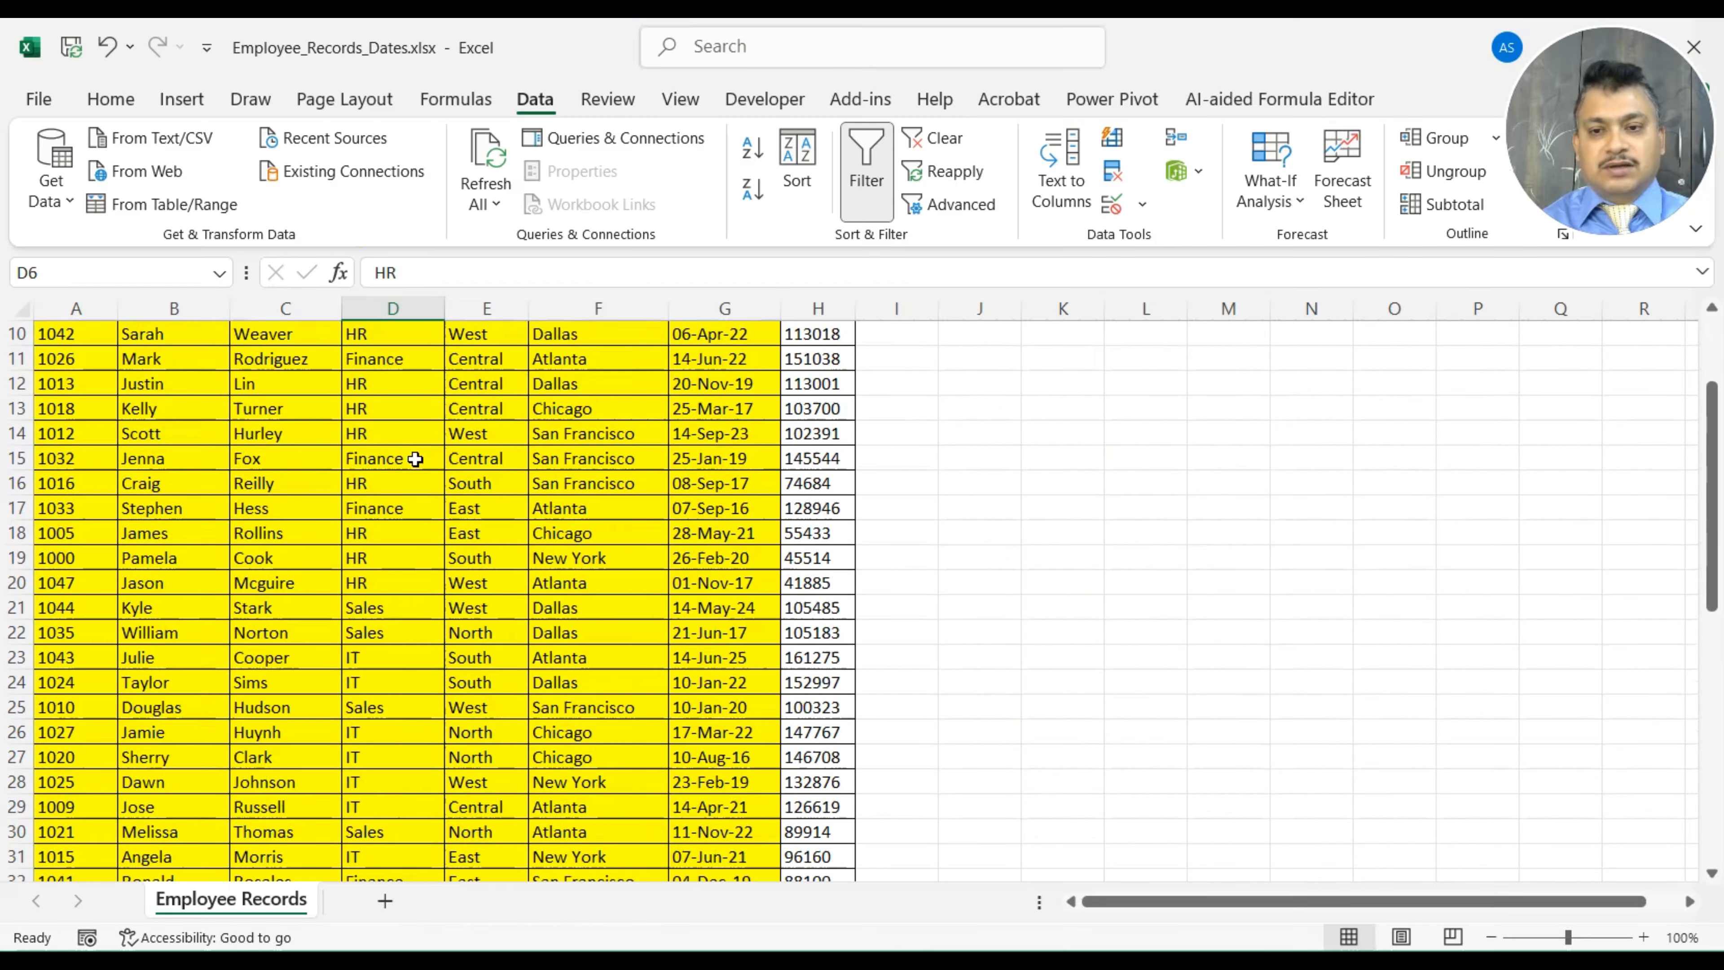
pyautogui.scroll(12, 412, 555)
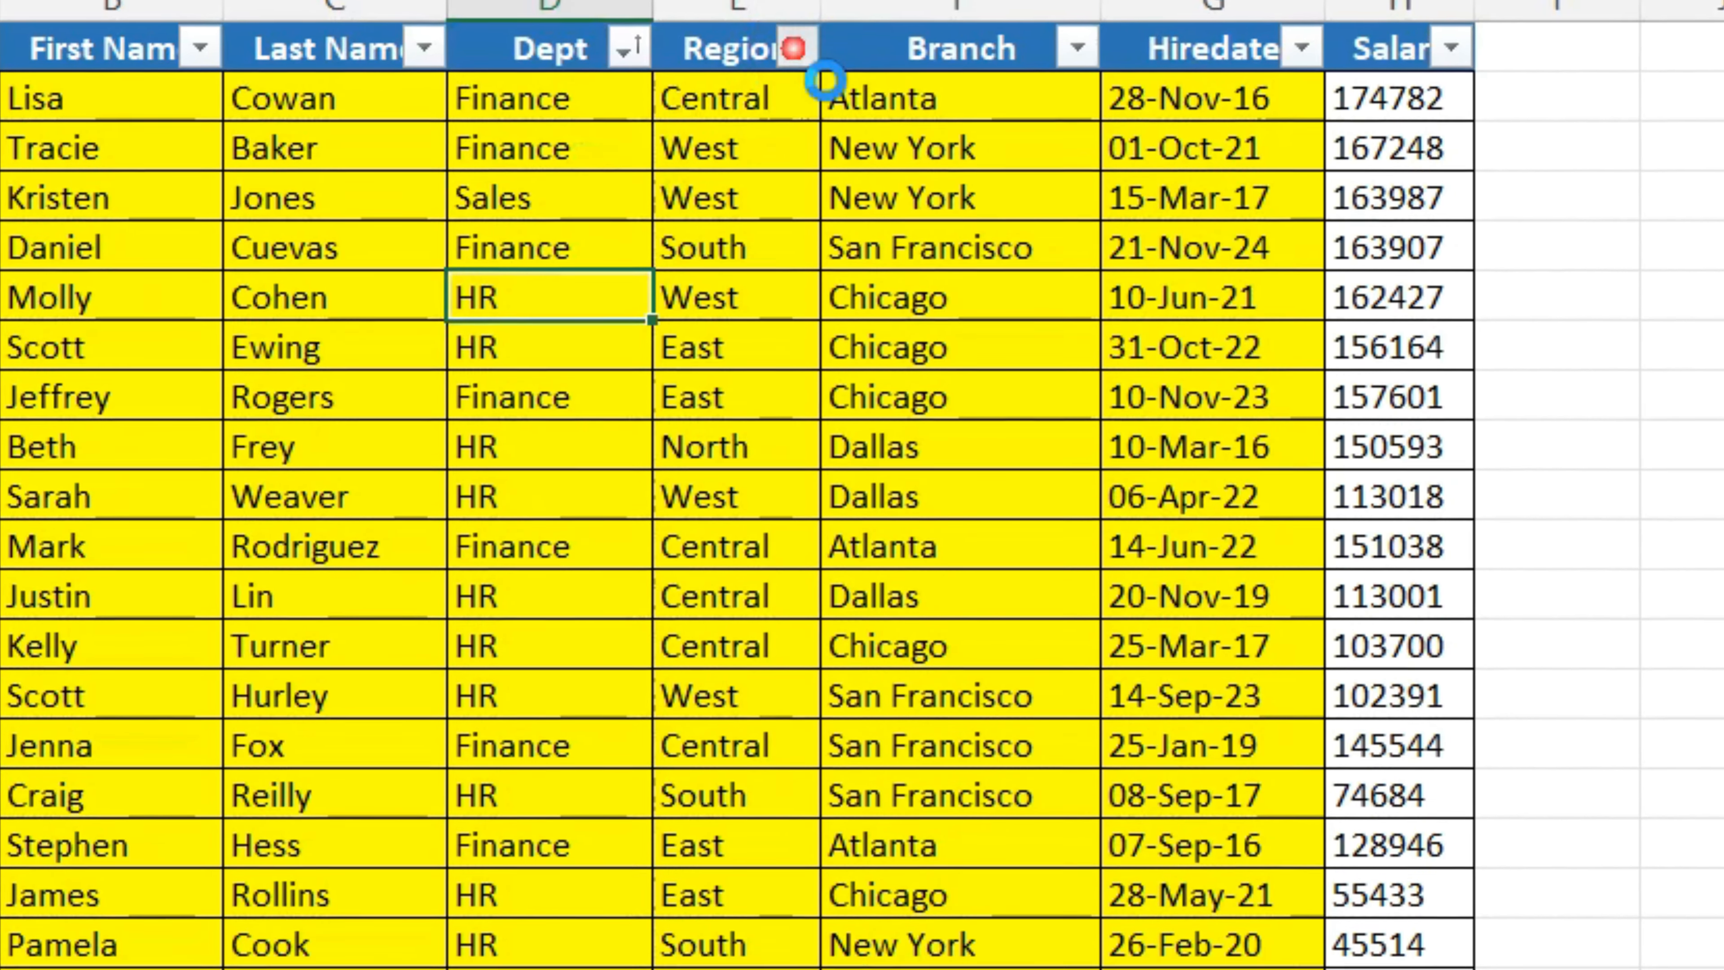
# Filter the Region column to East and West, and sort the filtered records by Region from A to Z.
pyautogui.click(792, 48)
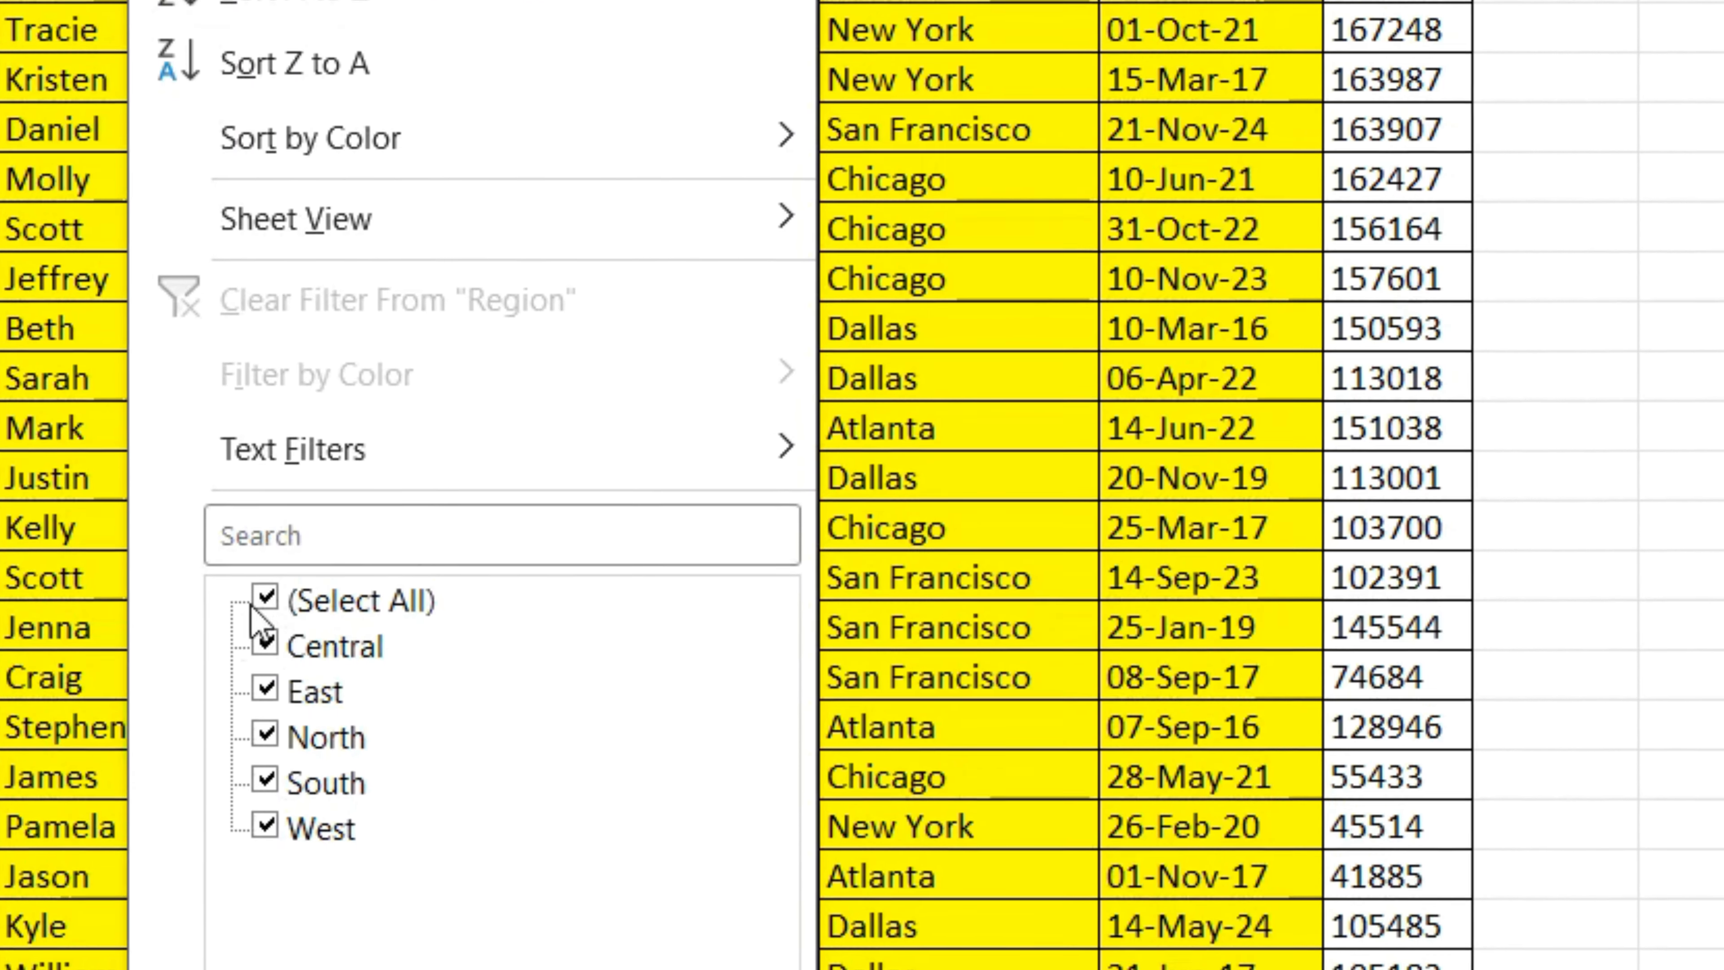
pyautogui.click(261, 634)
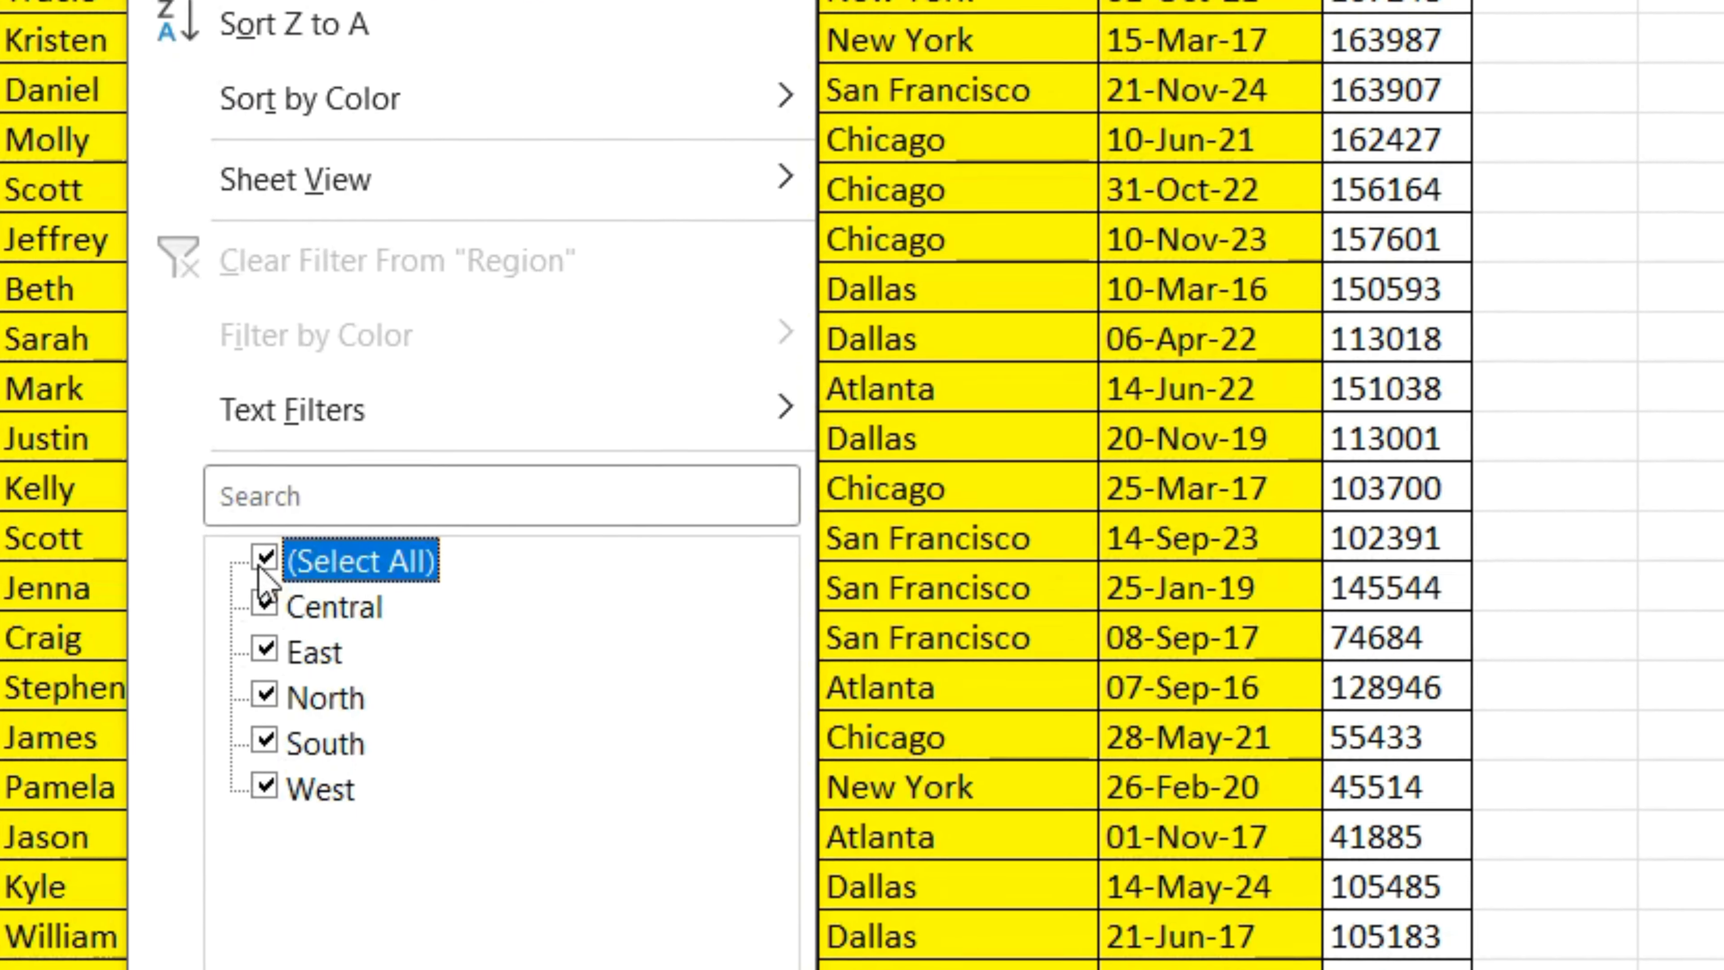
pyautogui.click(262, 560)
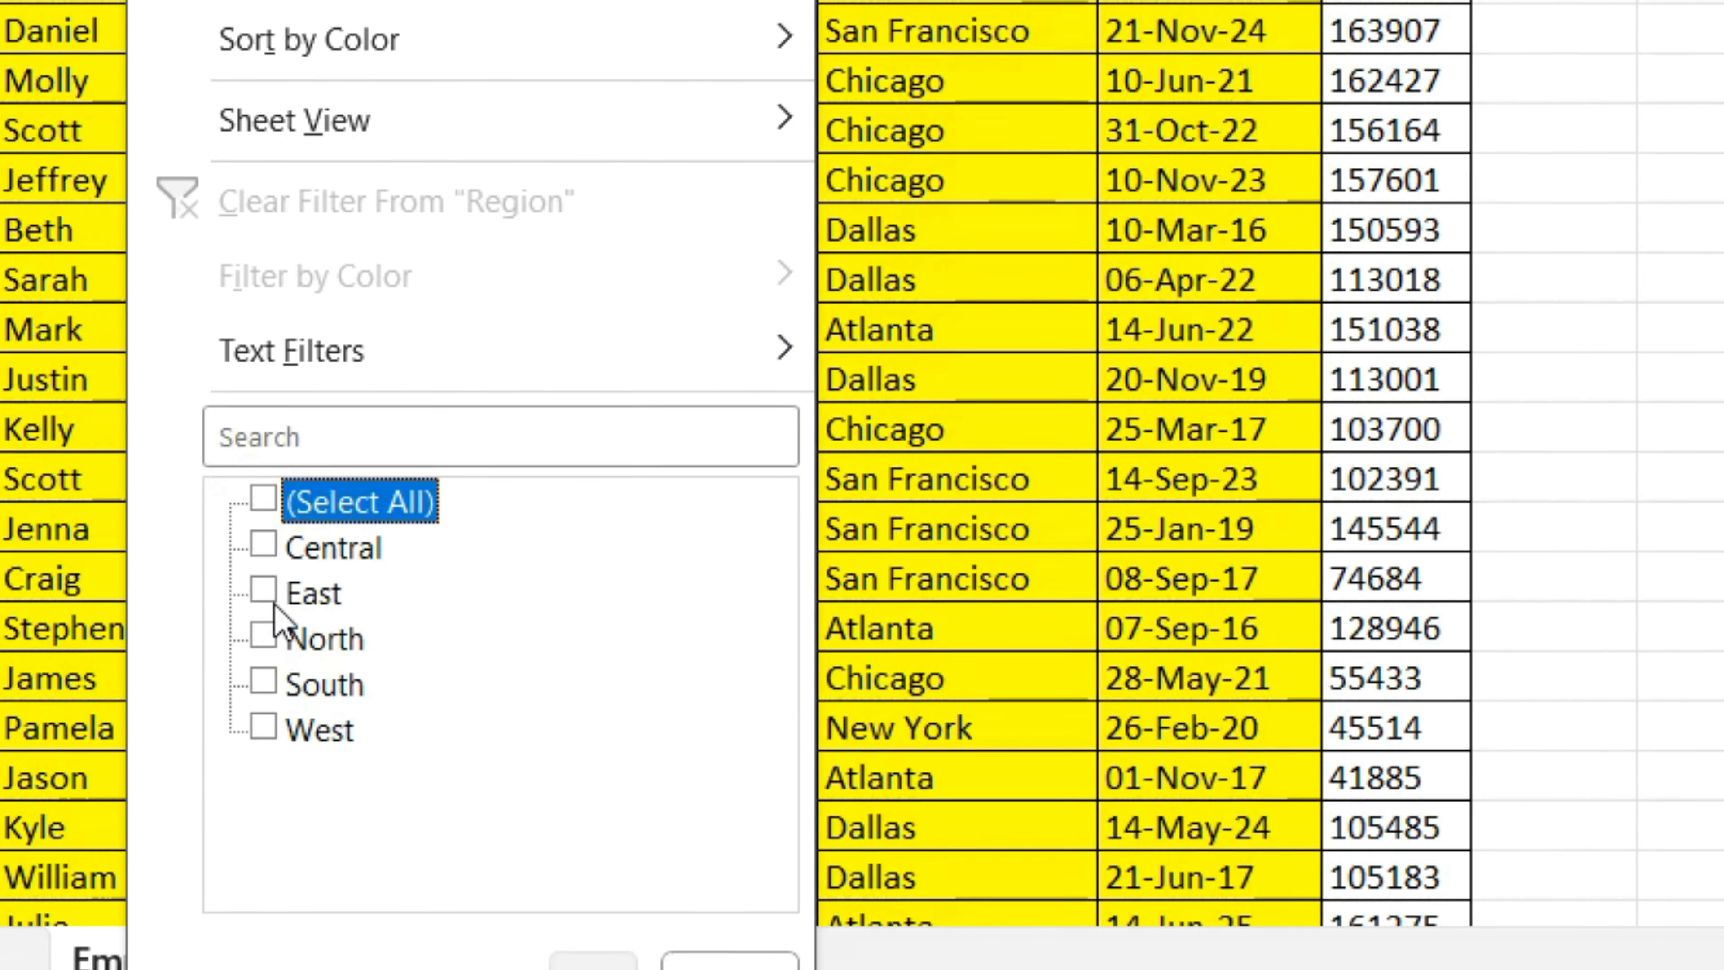
pyautogui.click(265, 651)
pyautogui.click(263, 707)
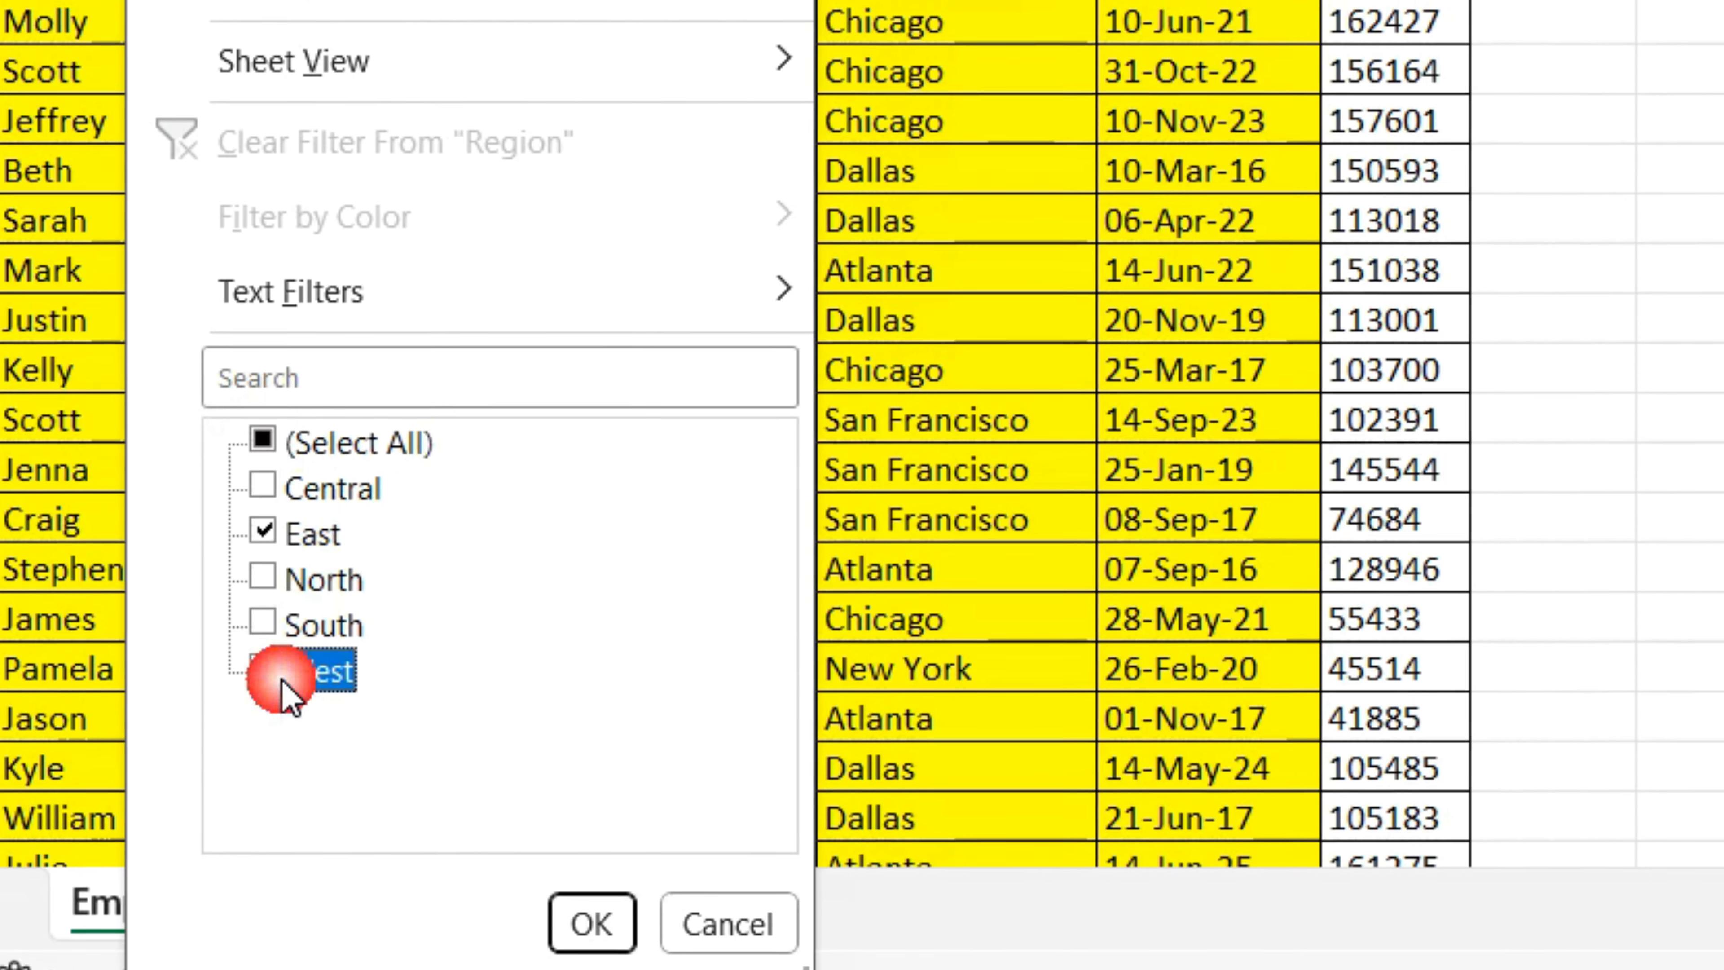
pyautogui.click(591, 954)
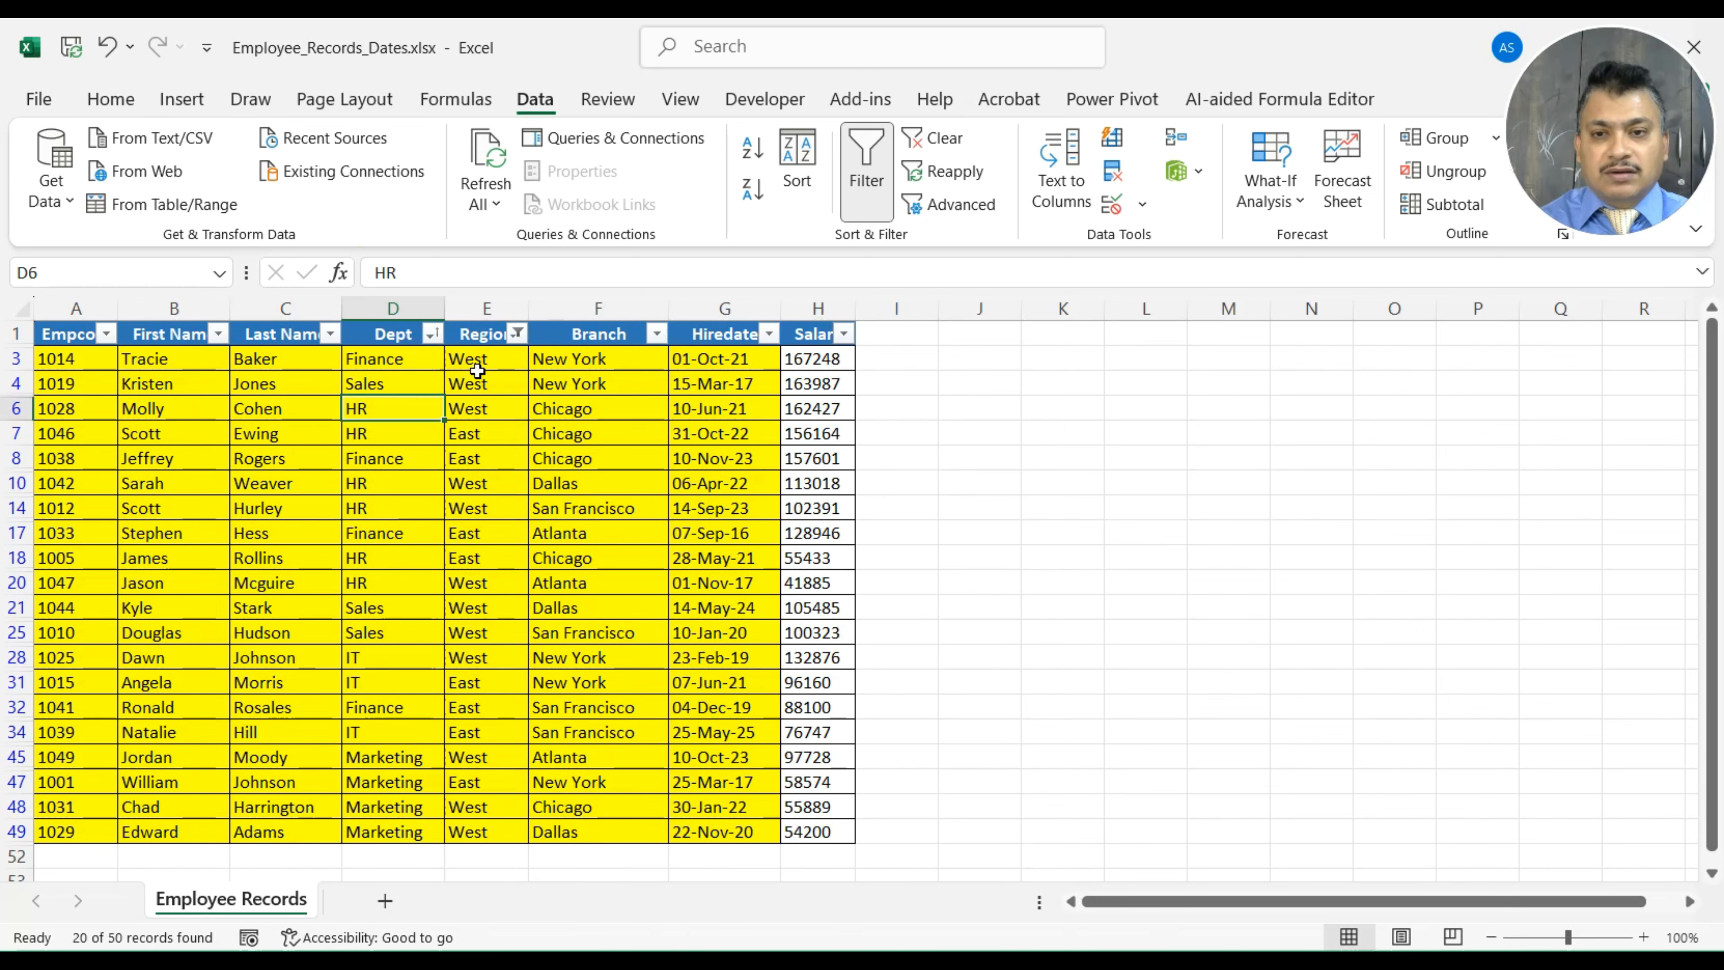
pyautogui.click(477, 370)
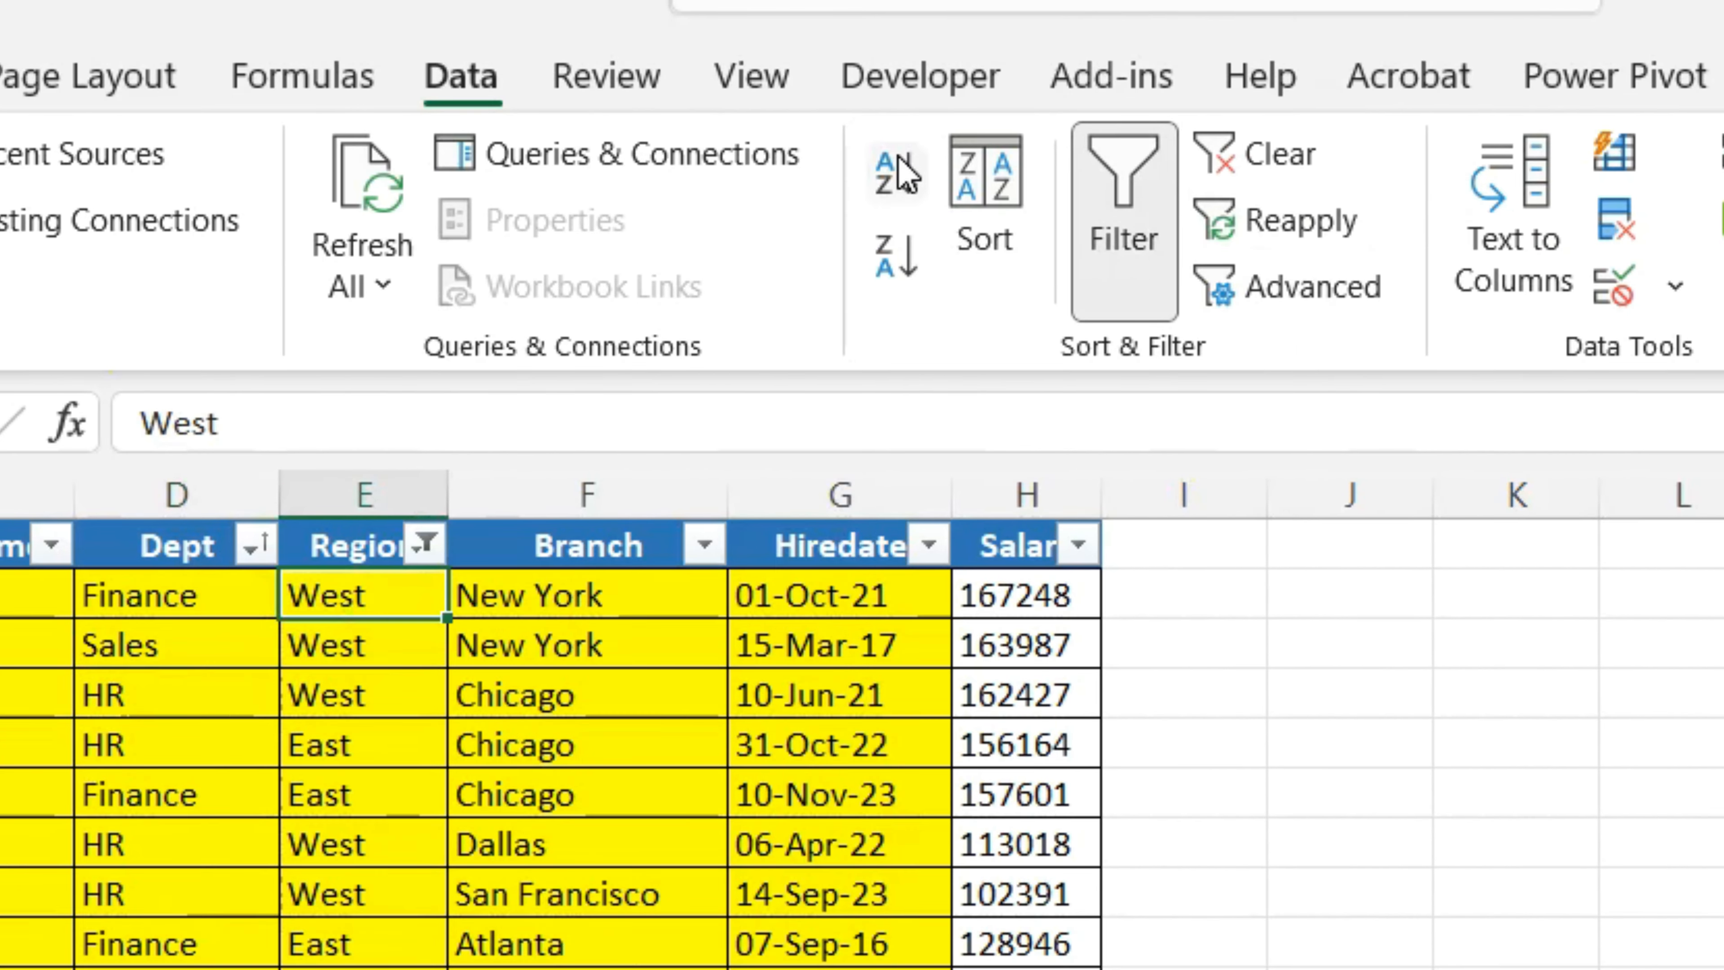
pyautogui.click(896, 173)
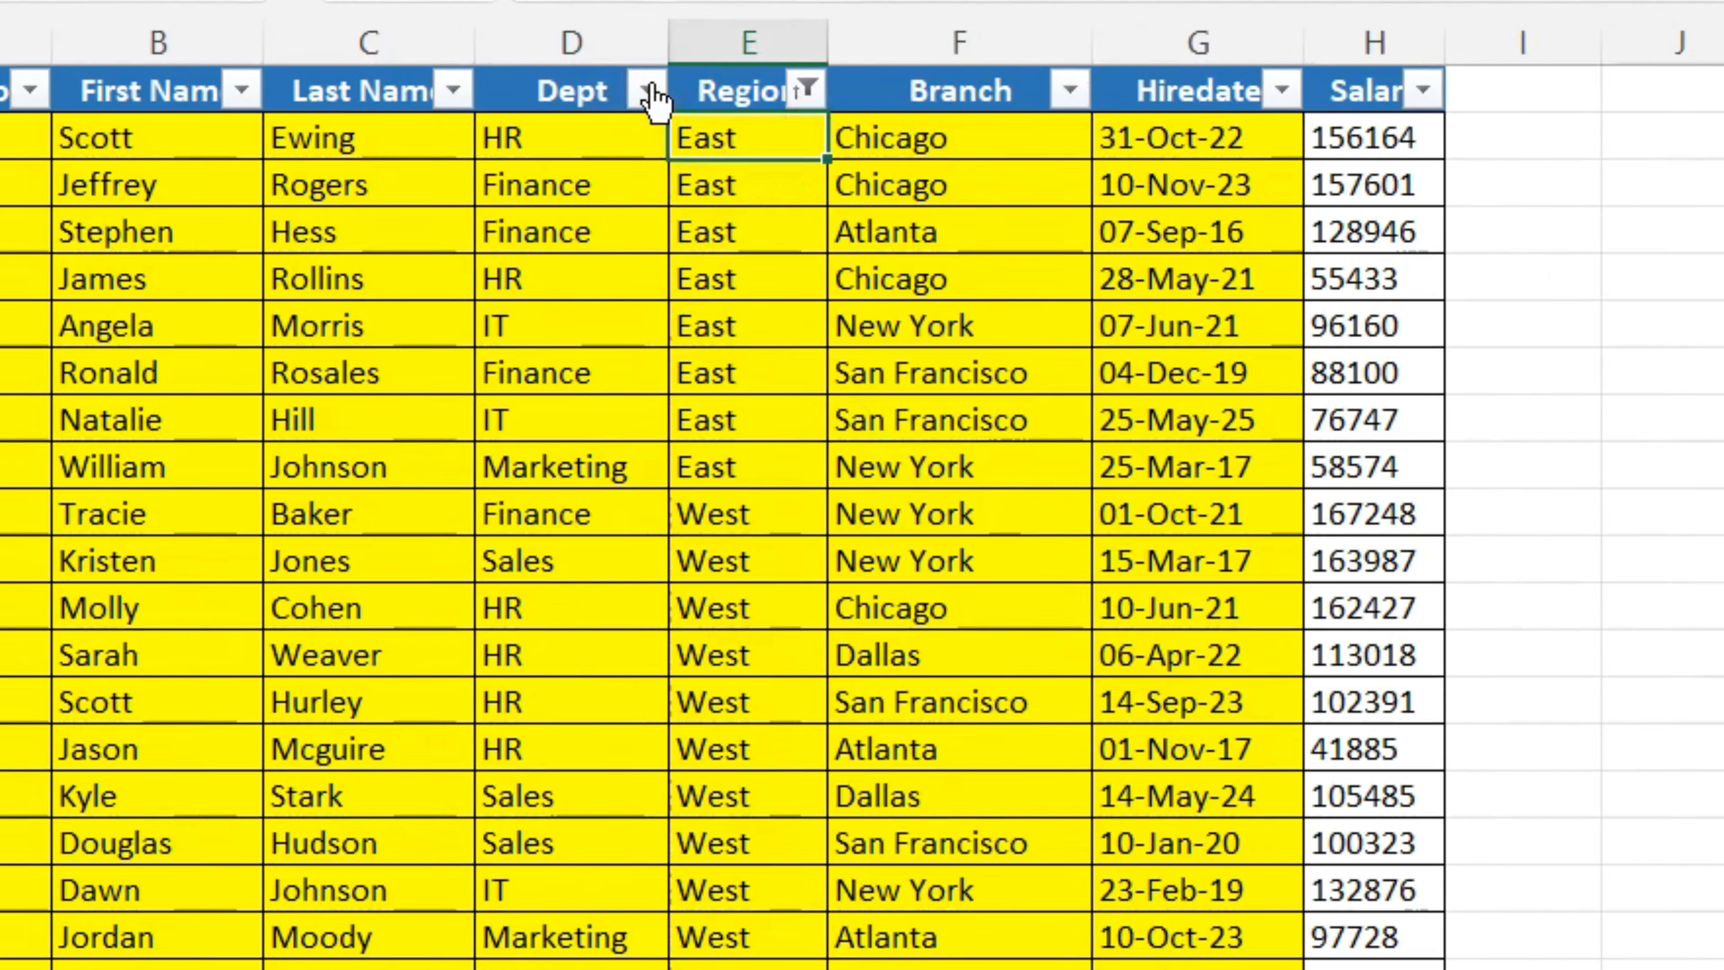
# Add a filter on the Dept column that keeps only Finance and Marketing.
pyautogui.click(648, 90)
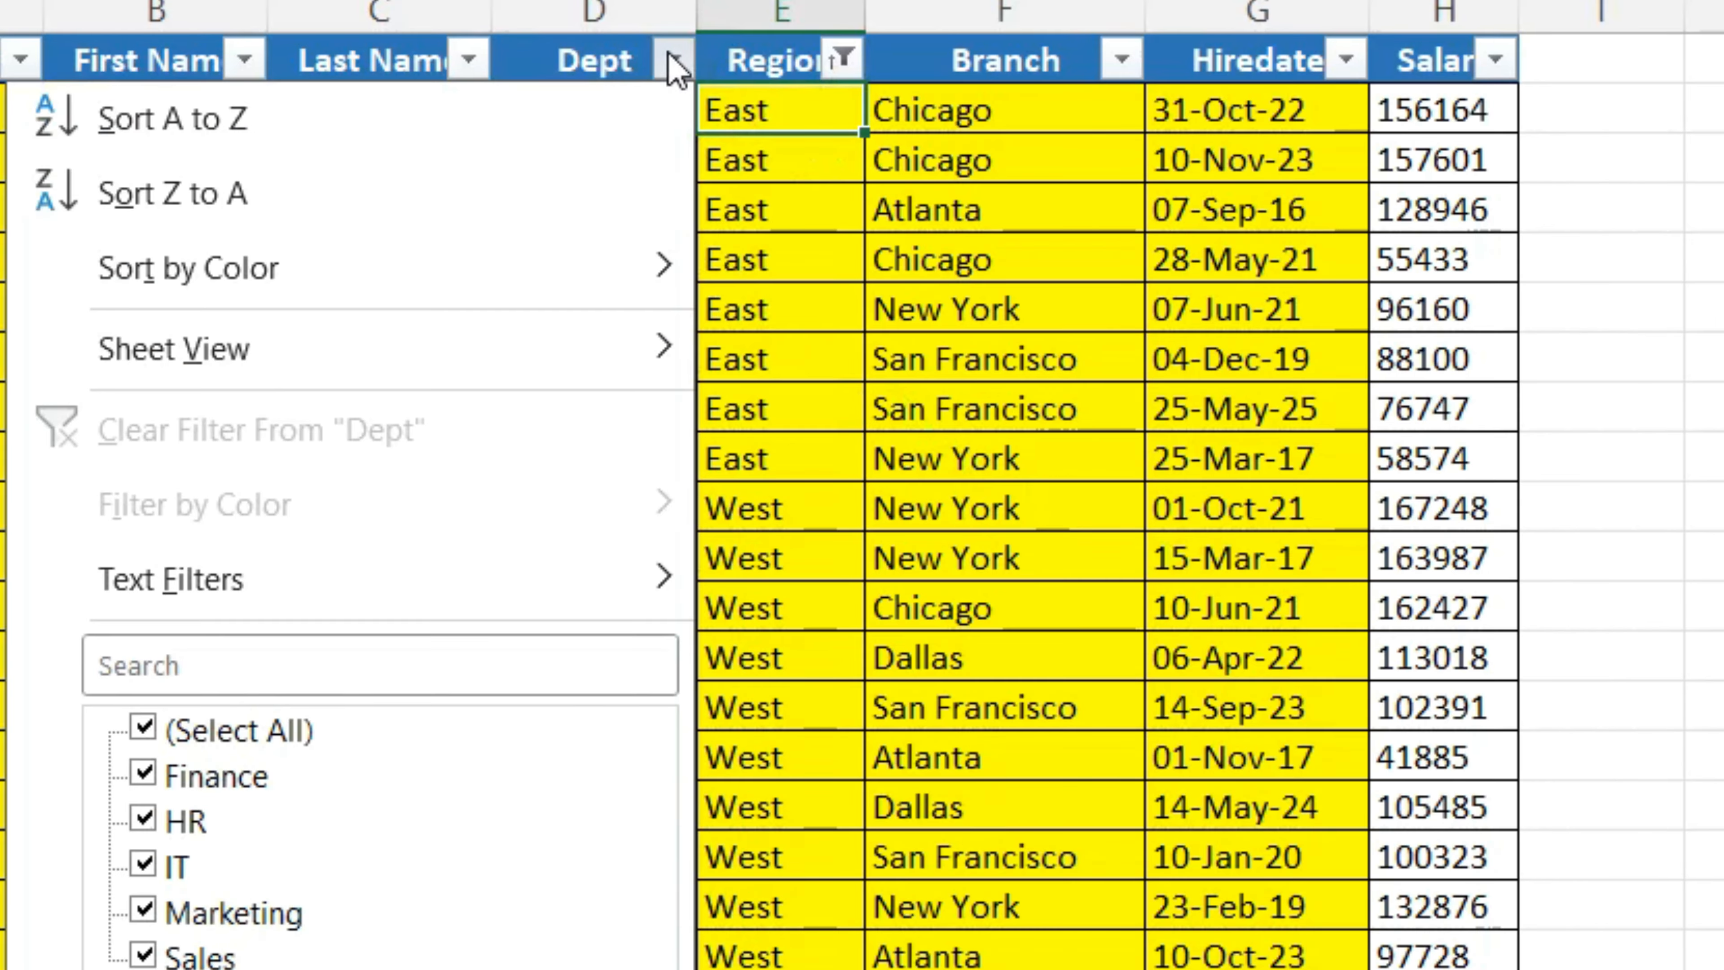
pyautogui.click(144, 728)
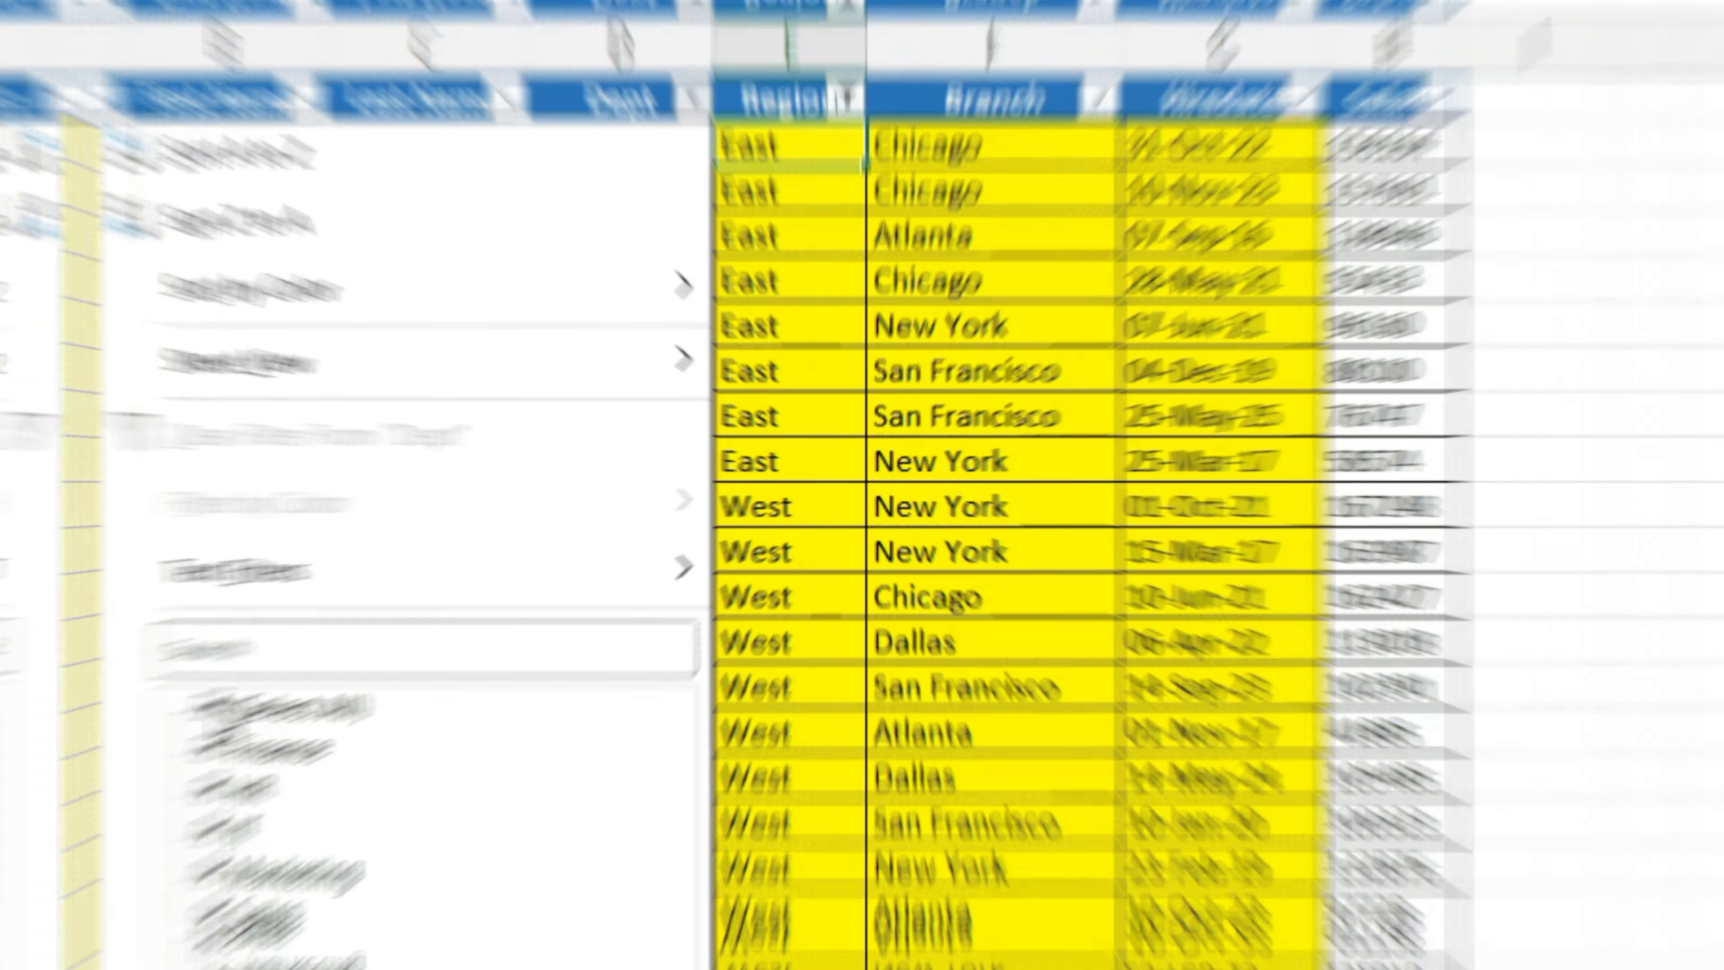
pyautogui.click(144, 774)
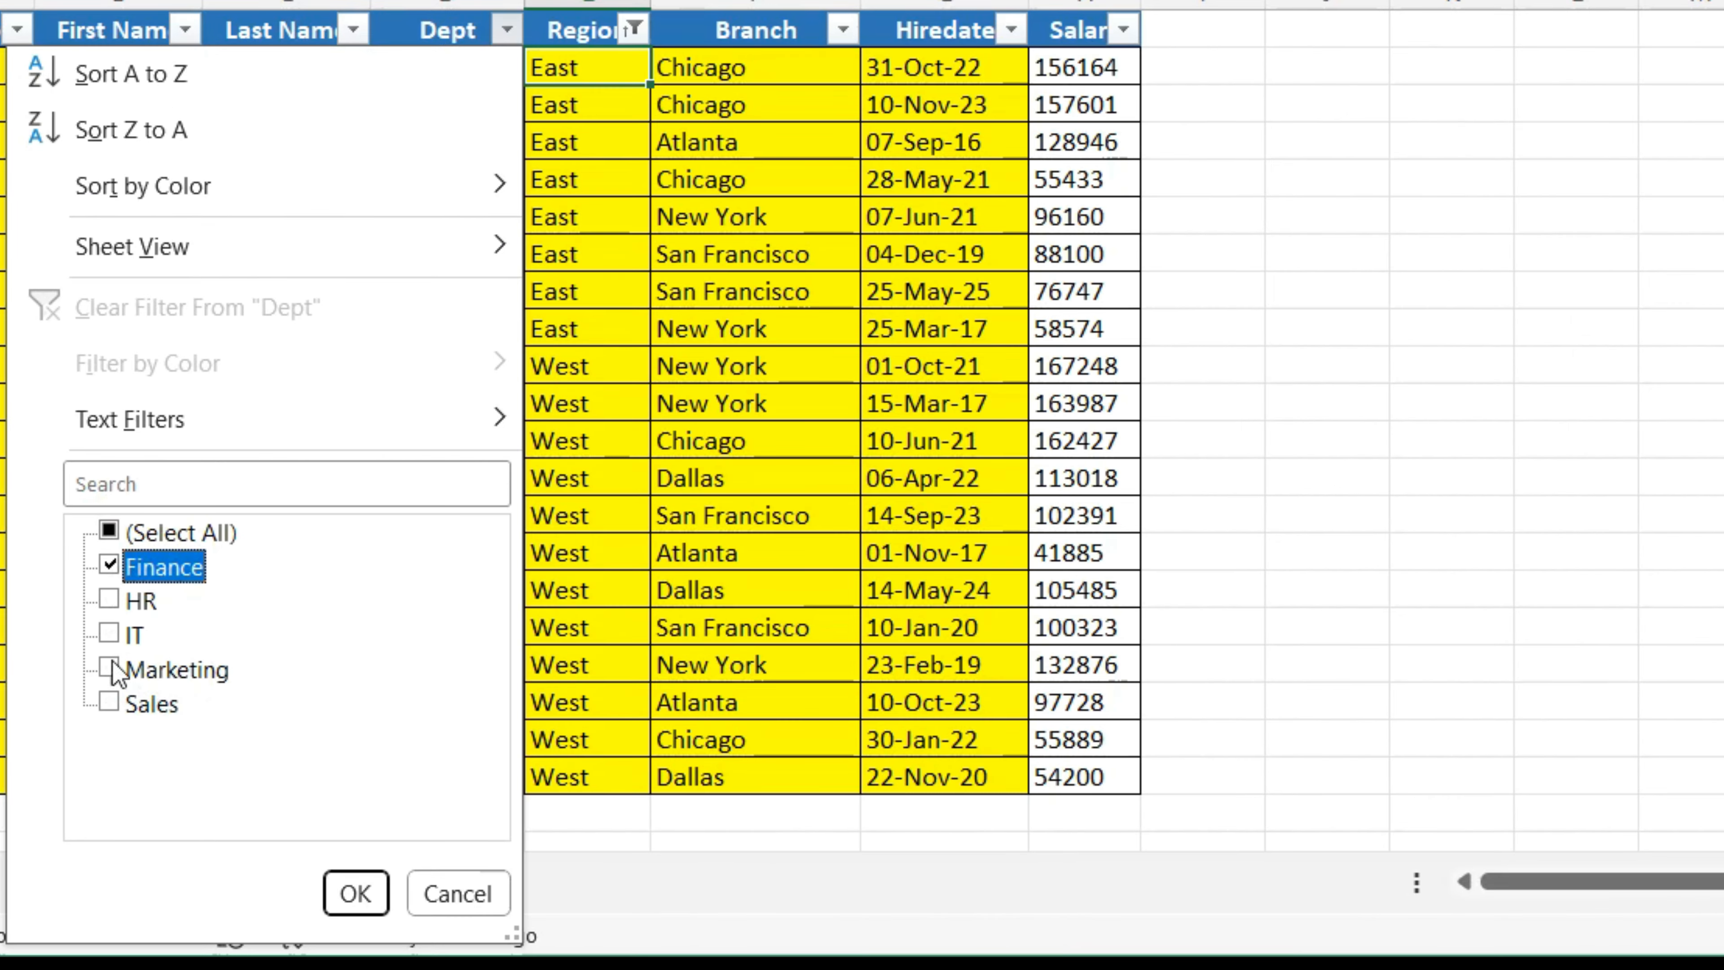
pyautogui.click(112, 666)
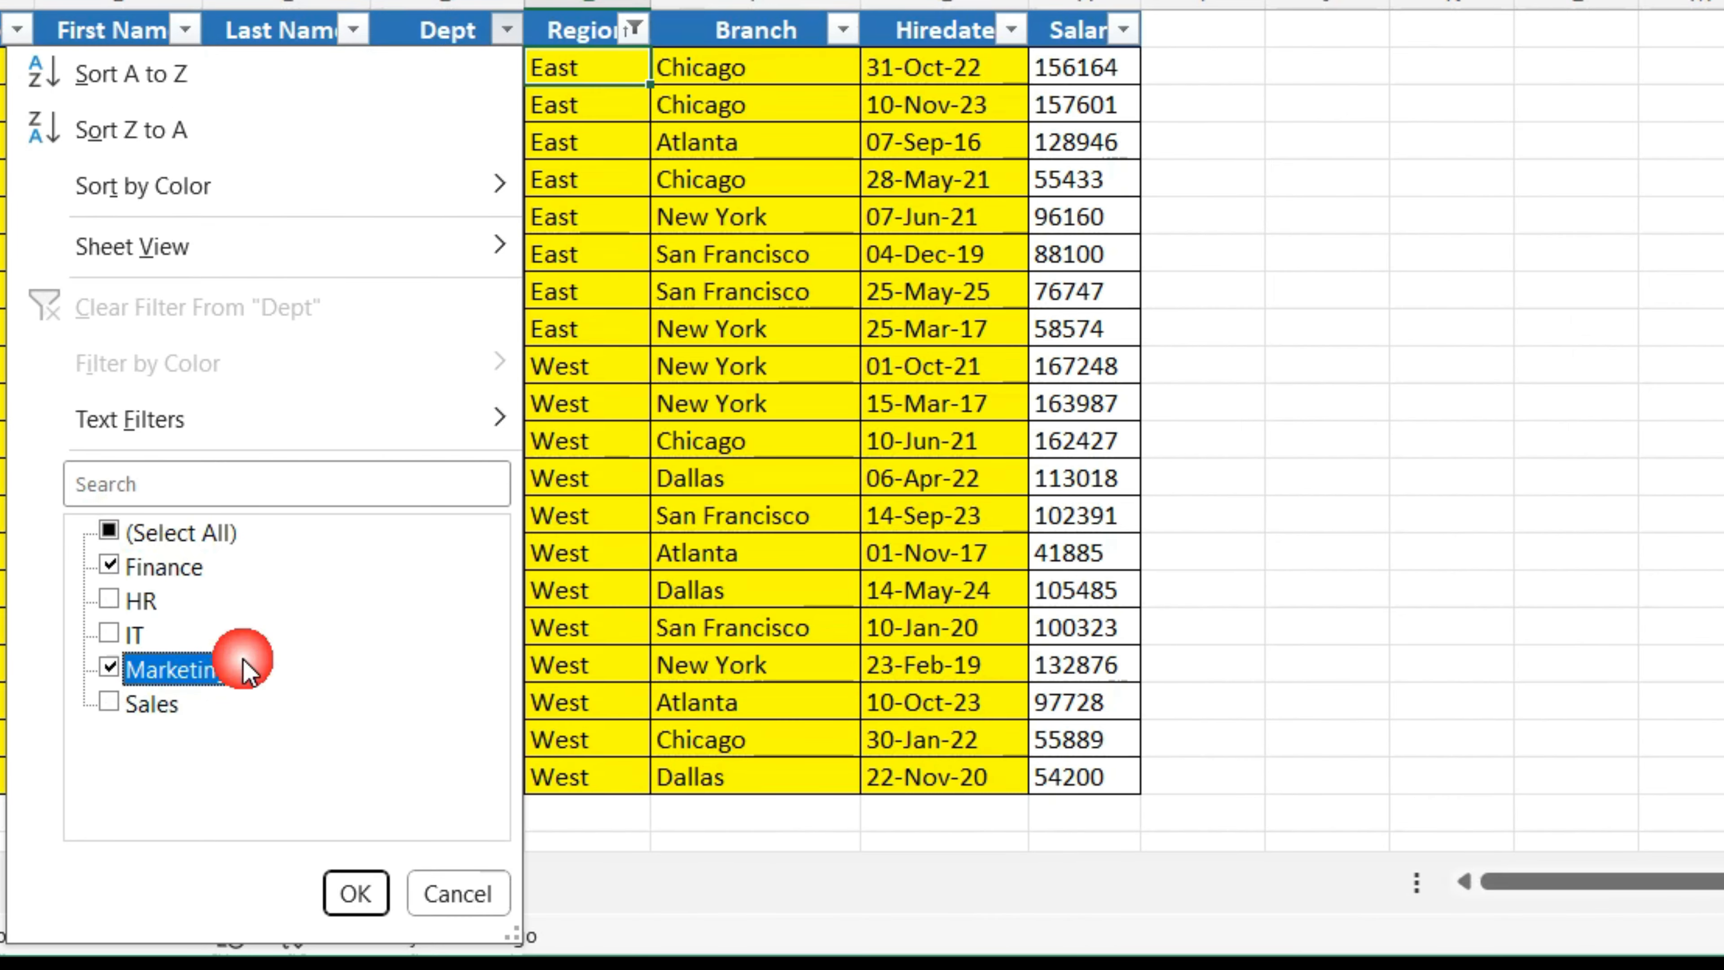
pyautogui.click(356, 892)
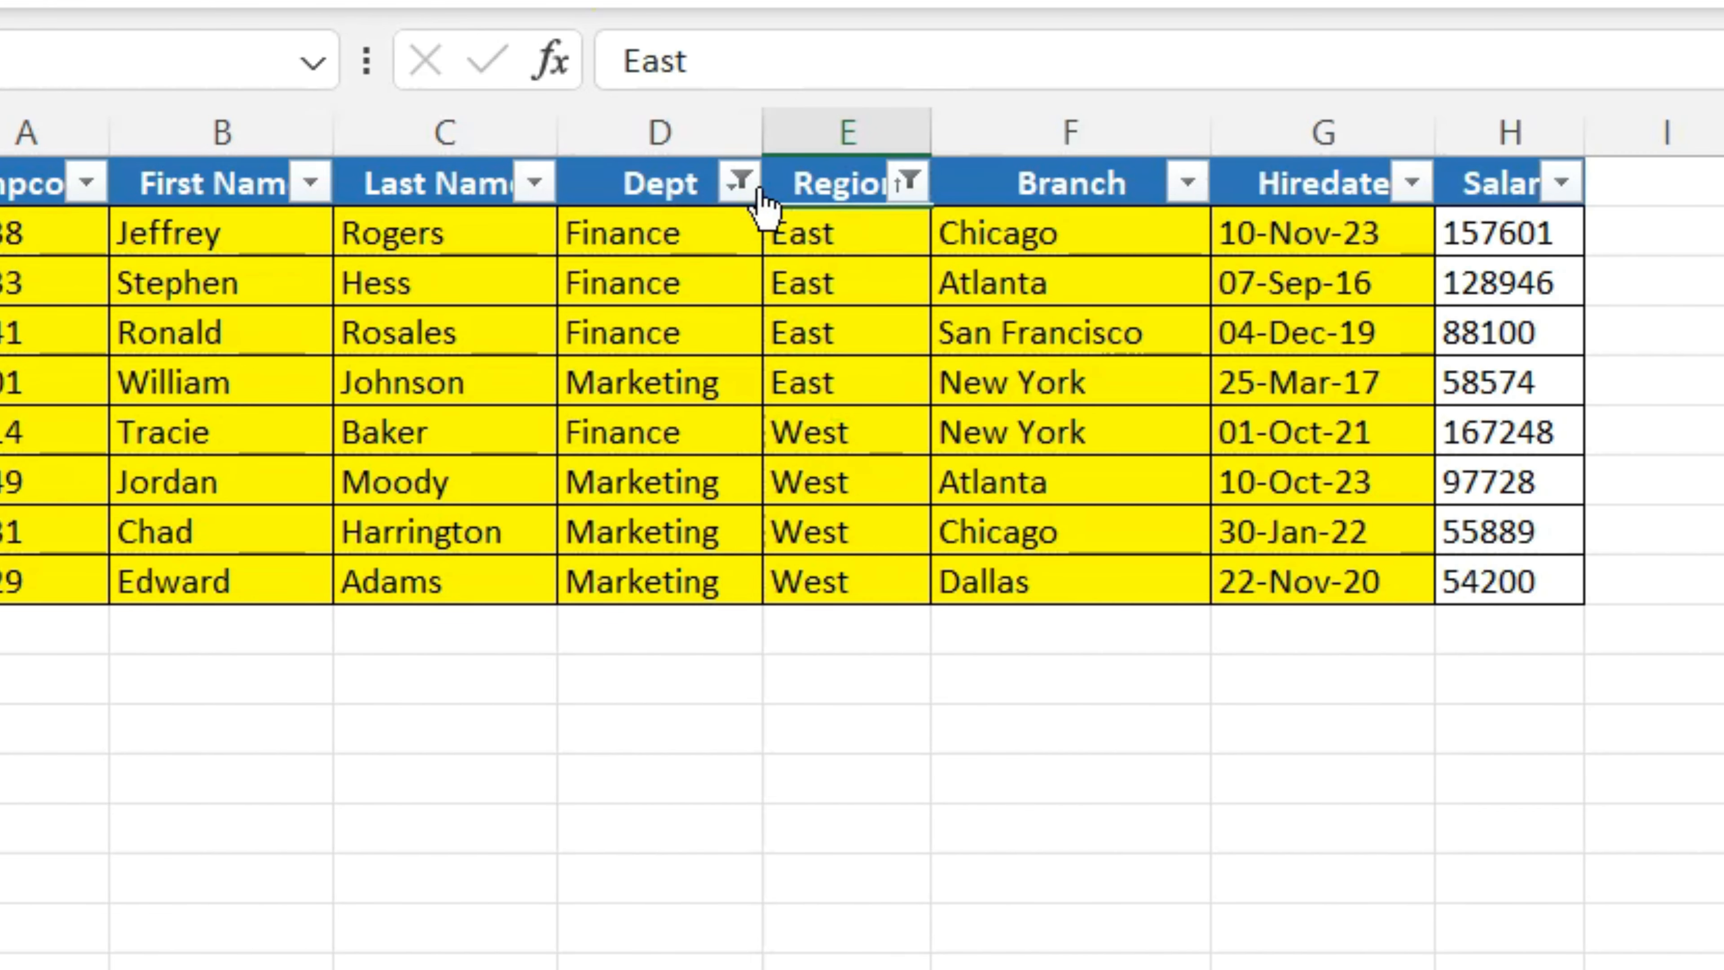
# Check the criteria of the Dept and Region filters, and clear the filters from both columns.
pyautogui.moveTo(746, 214)
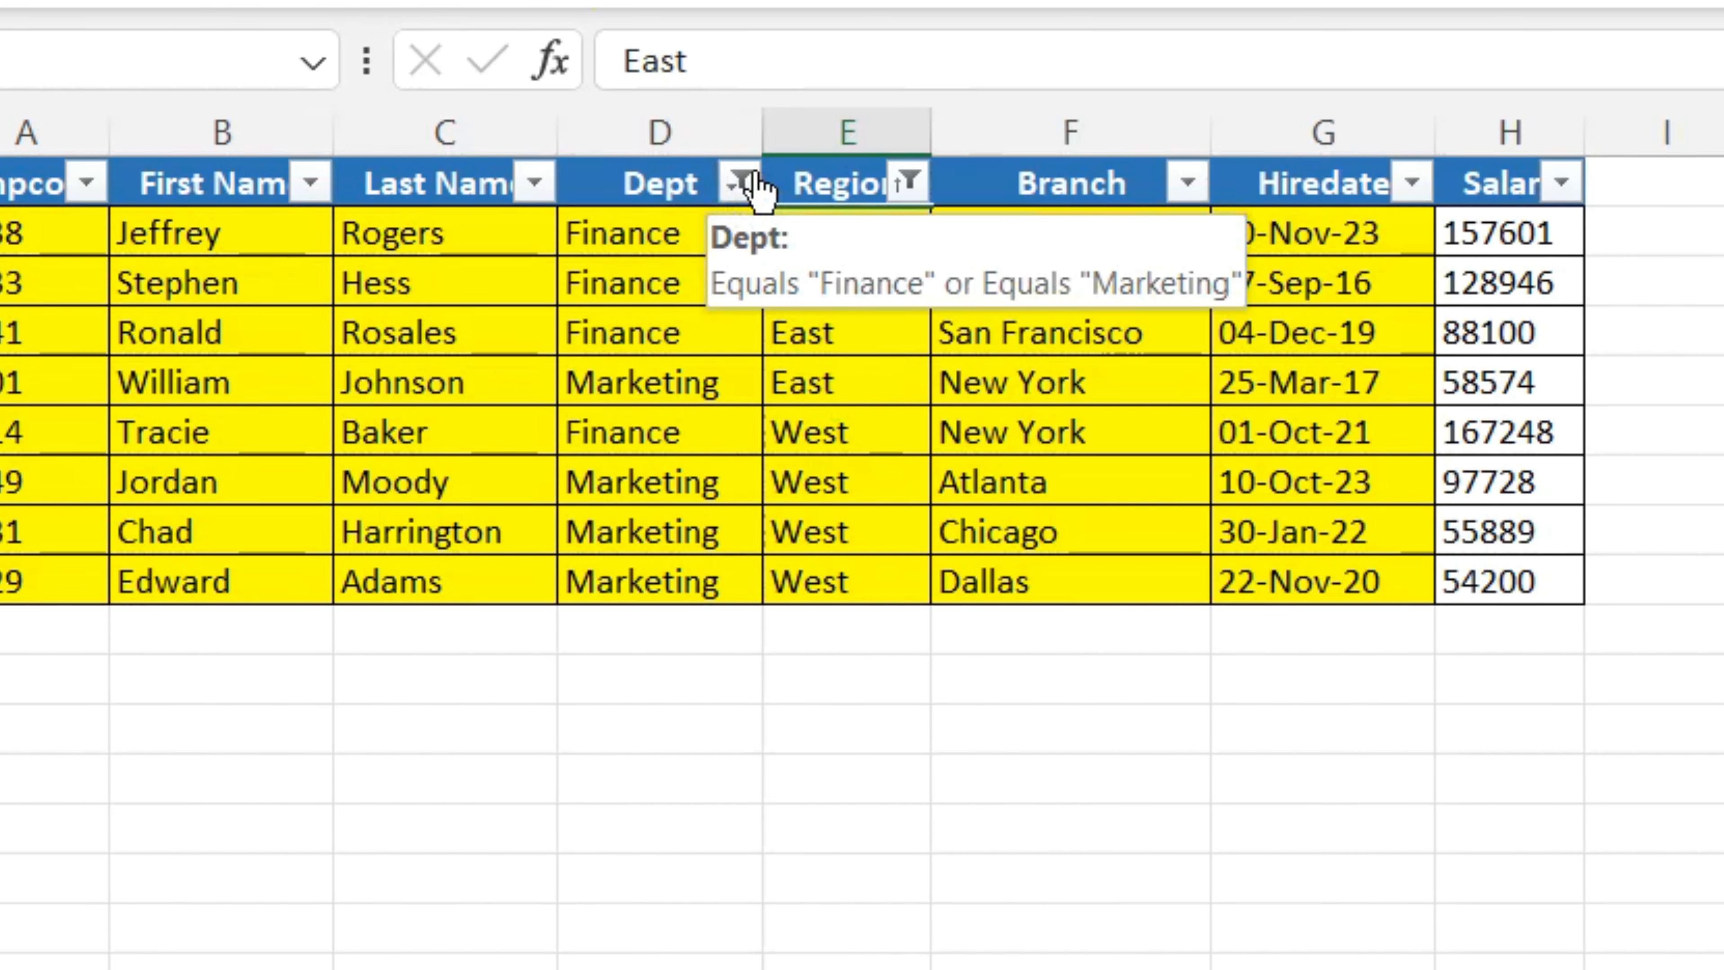
pyautogui.moveTo(924, 212)
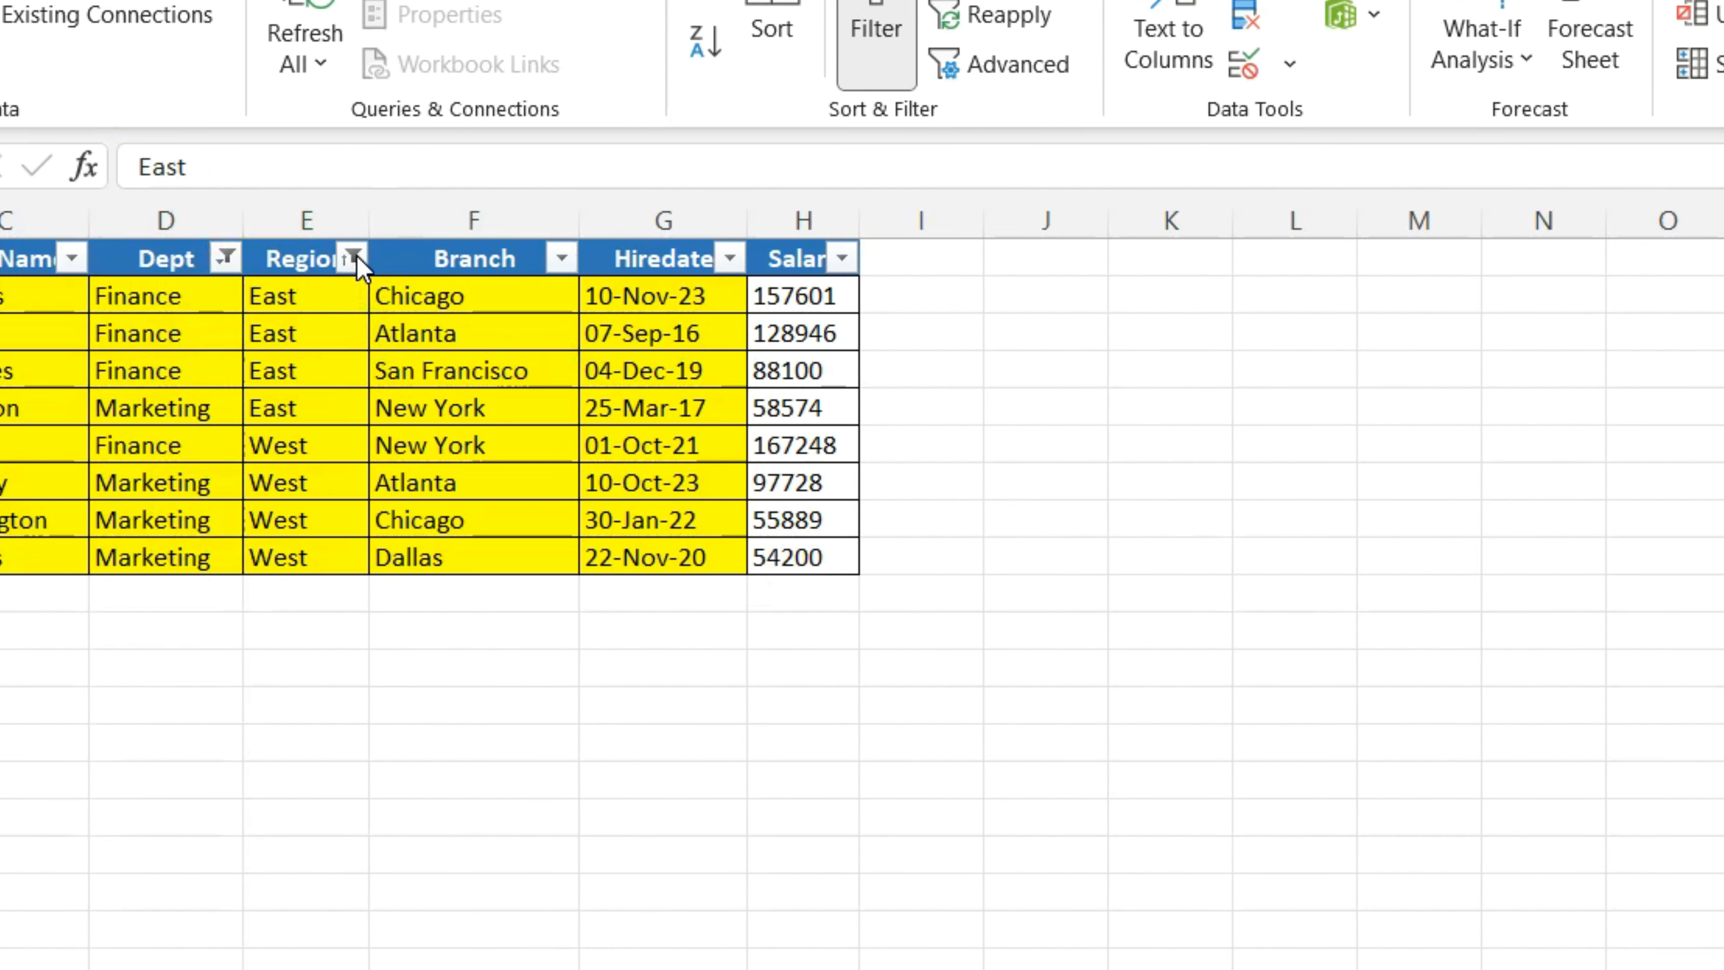
pyautogui.click(354, 257)
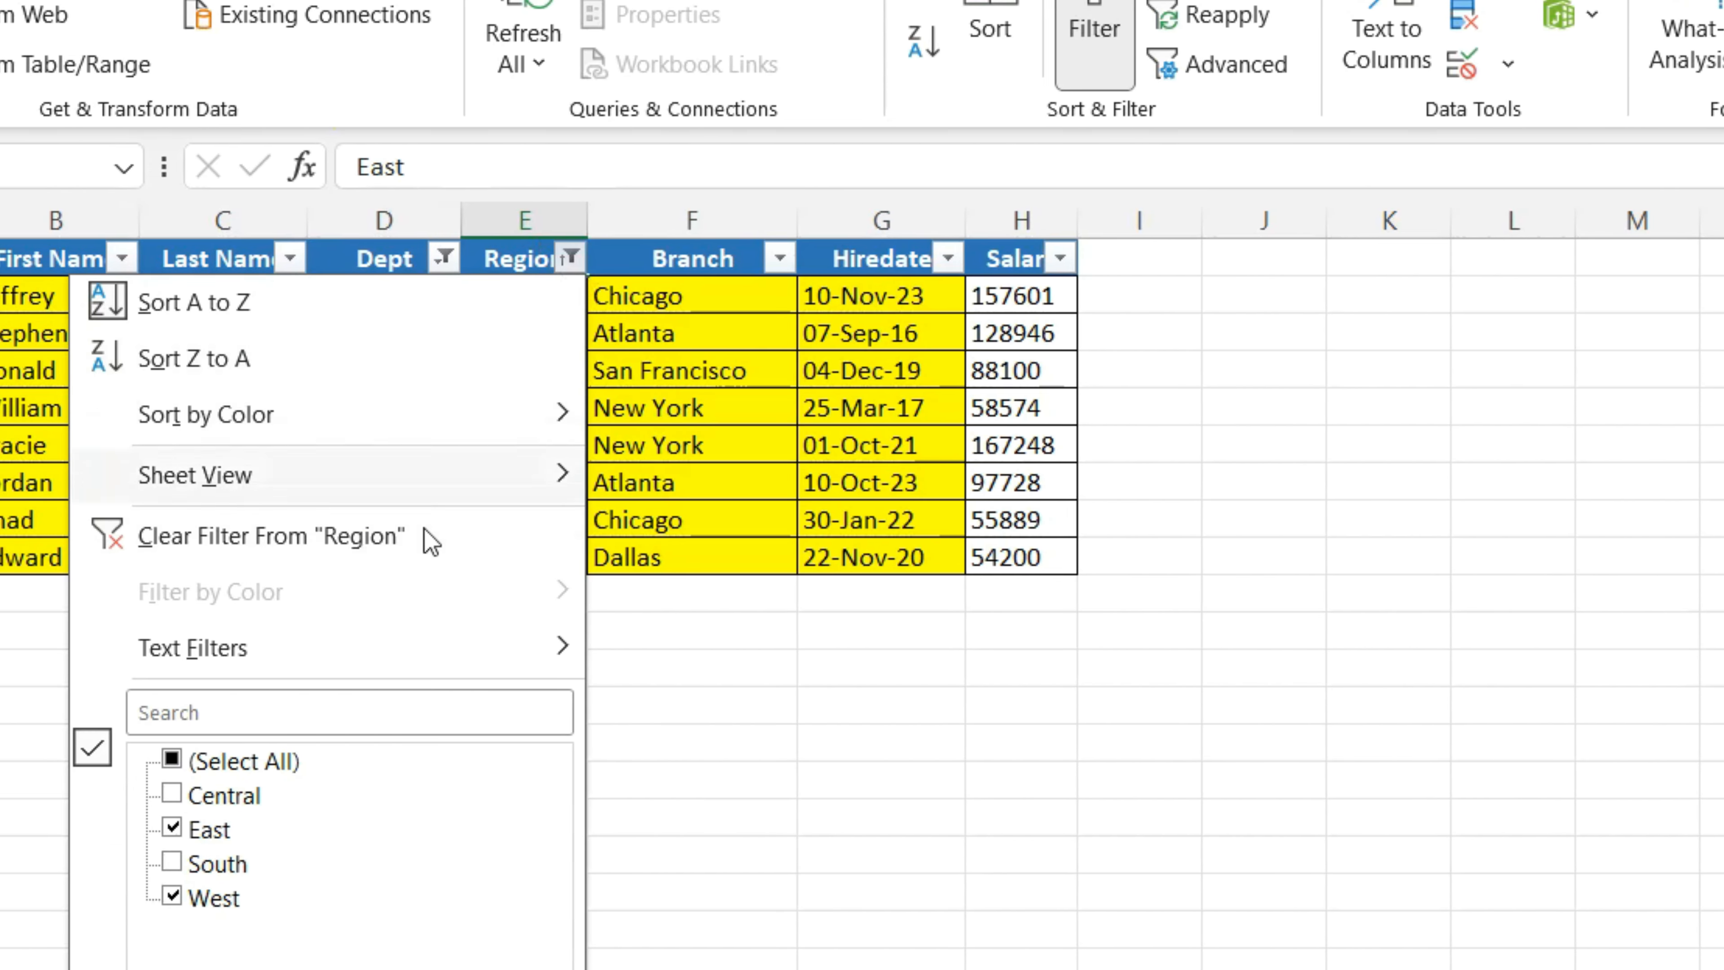
pyautogui.click(415, 540)
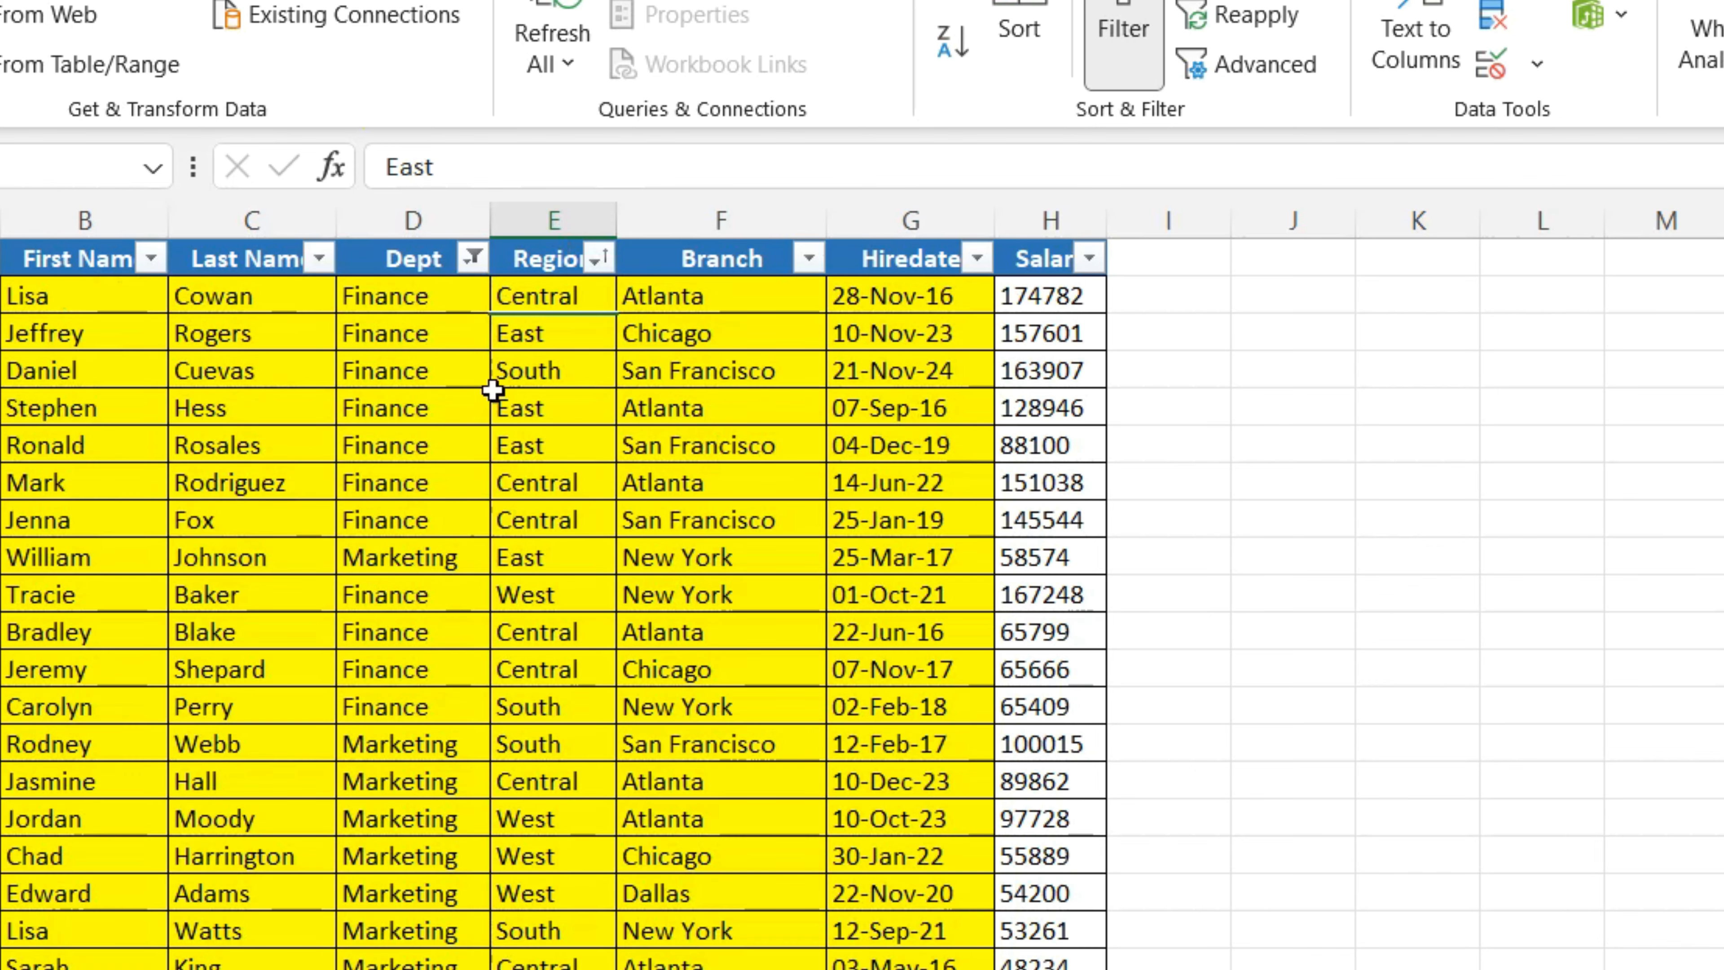
pyautogui.click(478, 261)
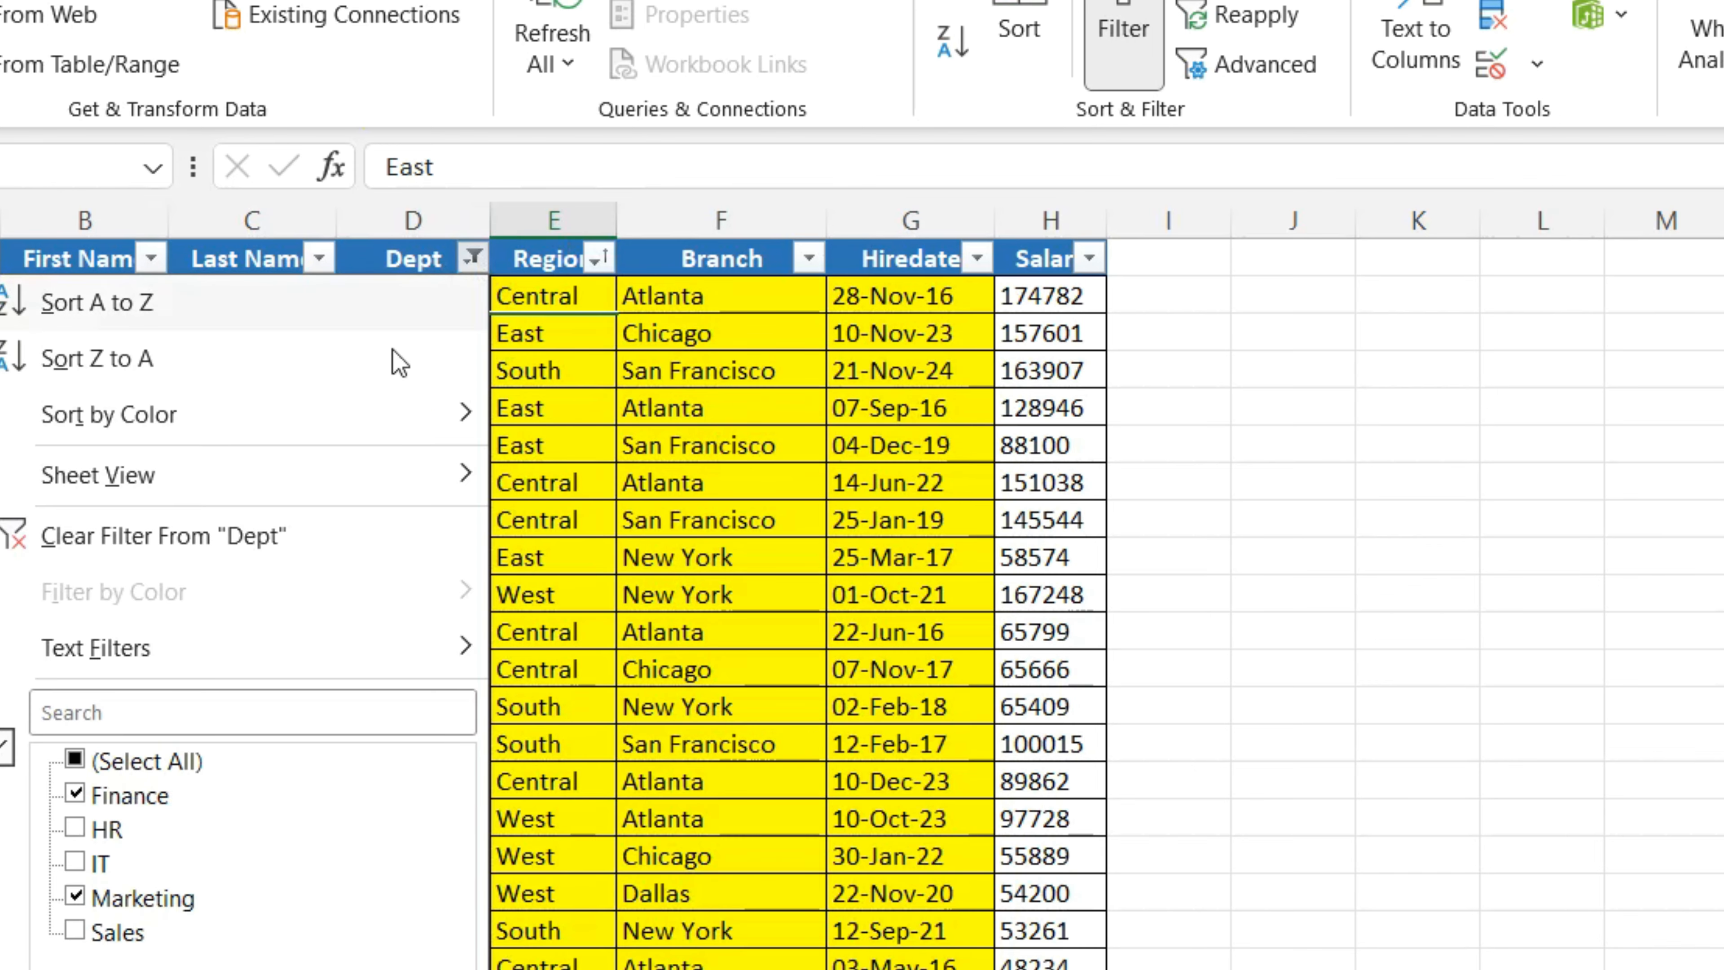
pyautogui.click(374, 545)
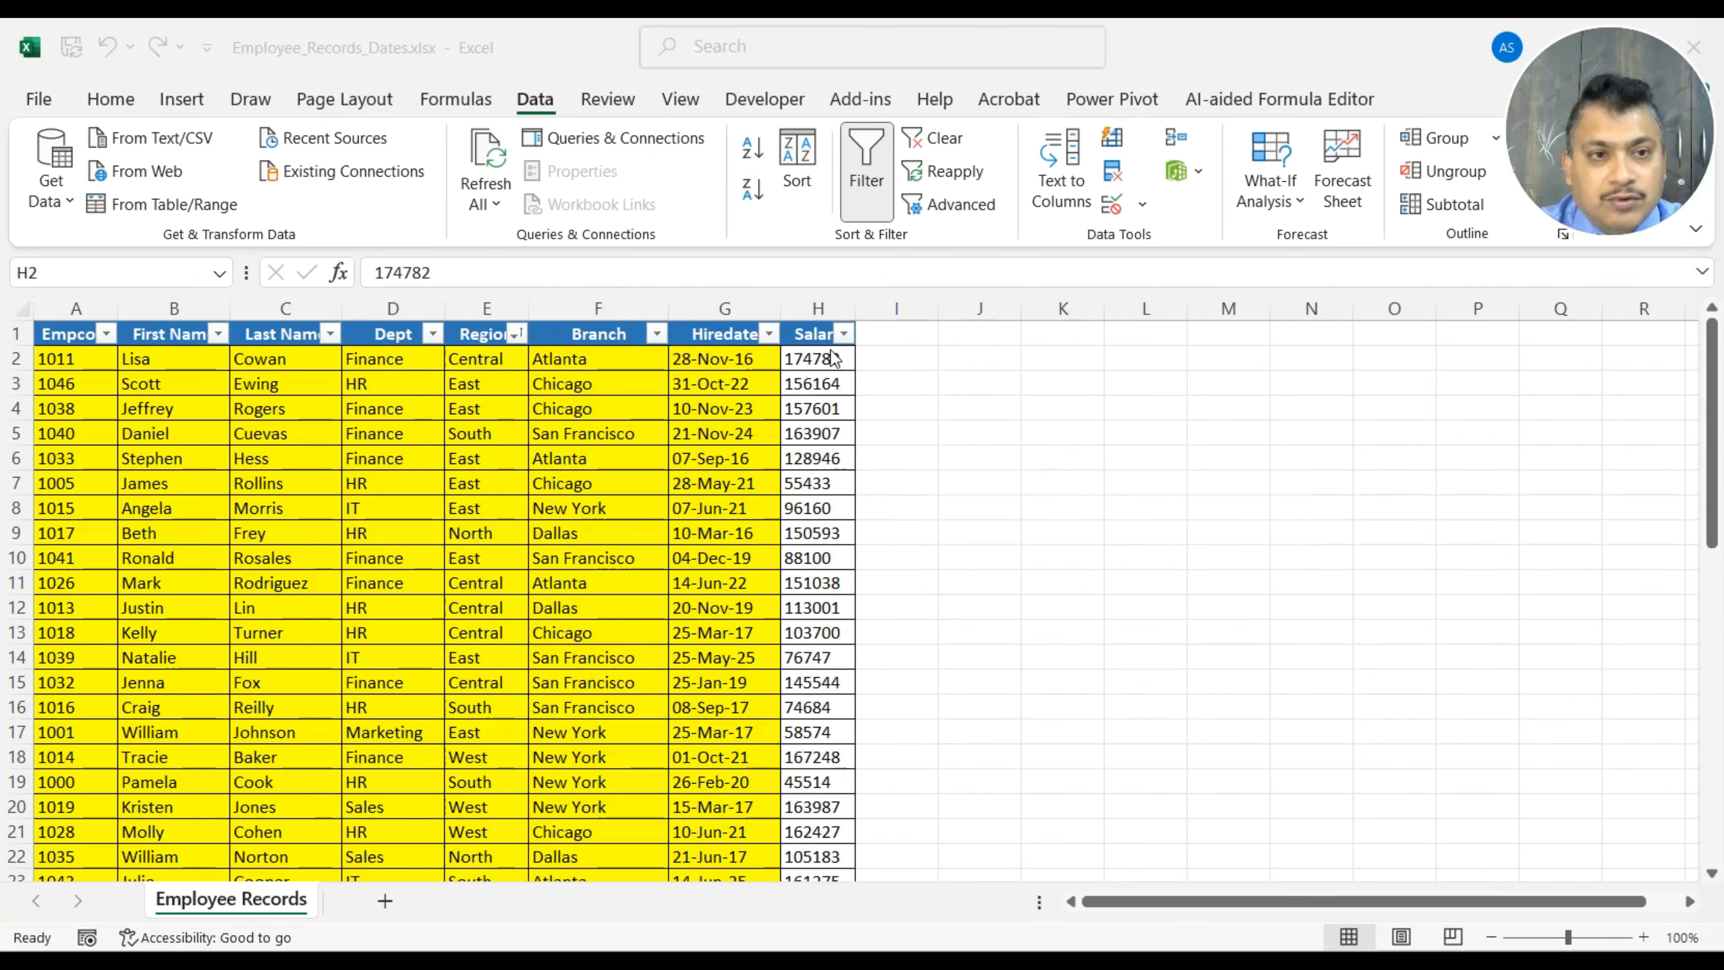
# Filter the Salary column to values greater than or equal to 50000 and less than or equal to 100000.
pyautogui.click(820, 363)
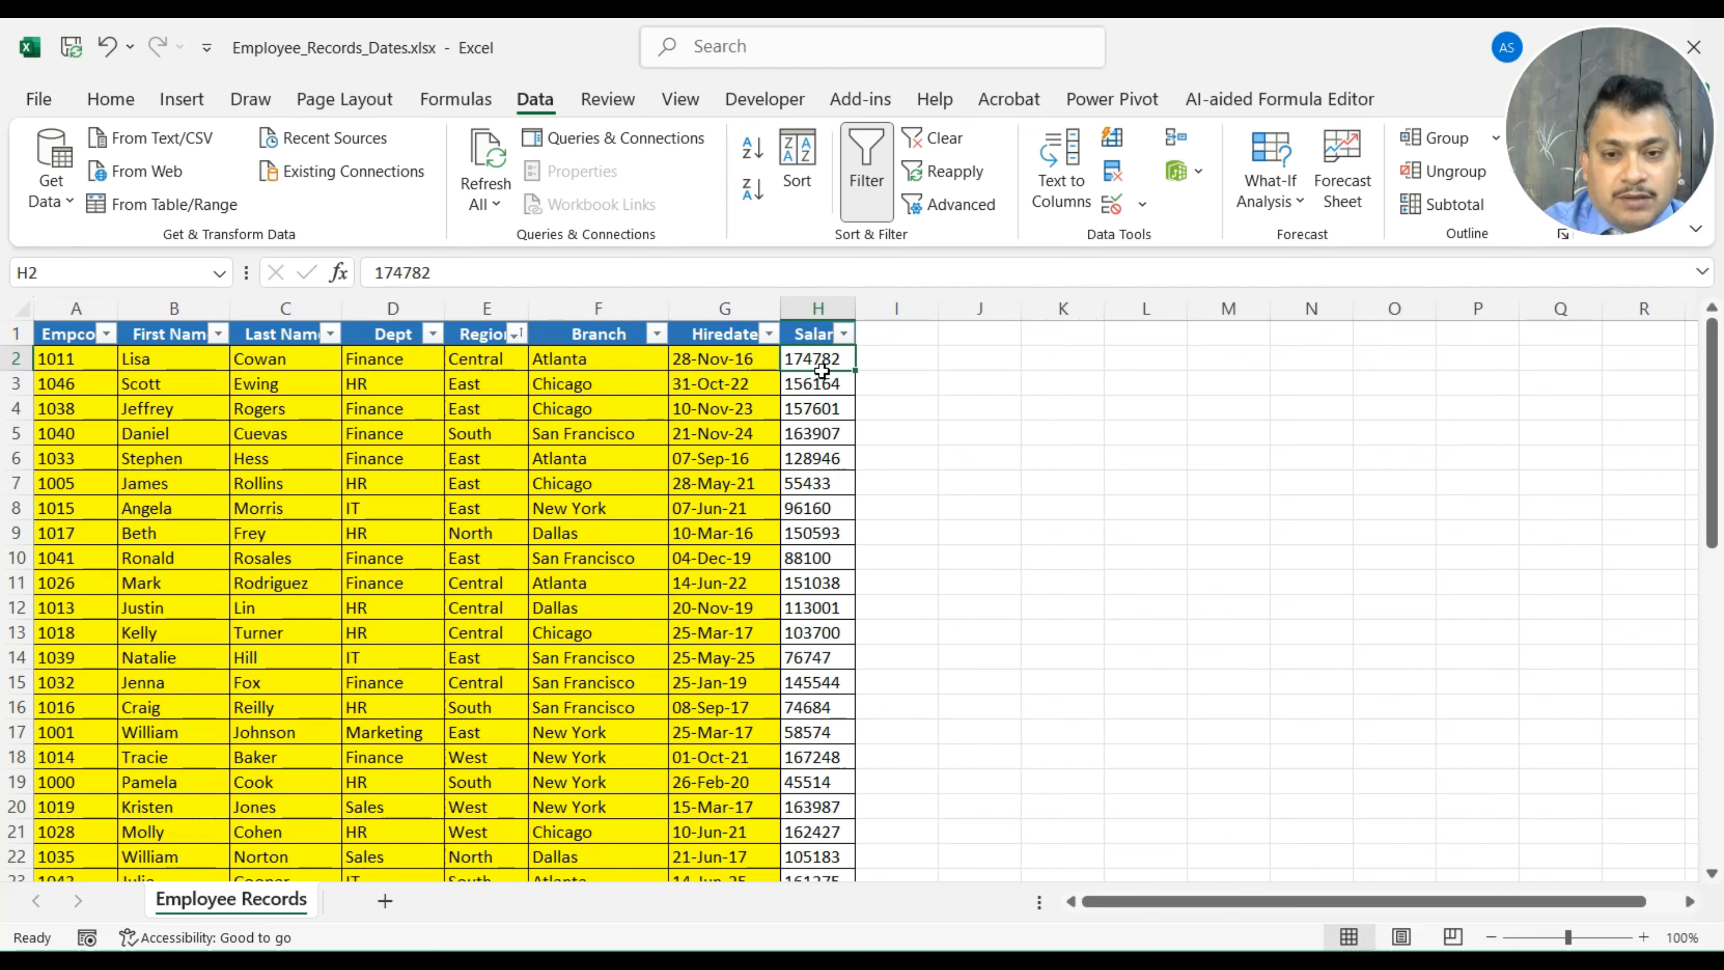
pyautogui.click(845, 333)
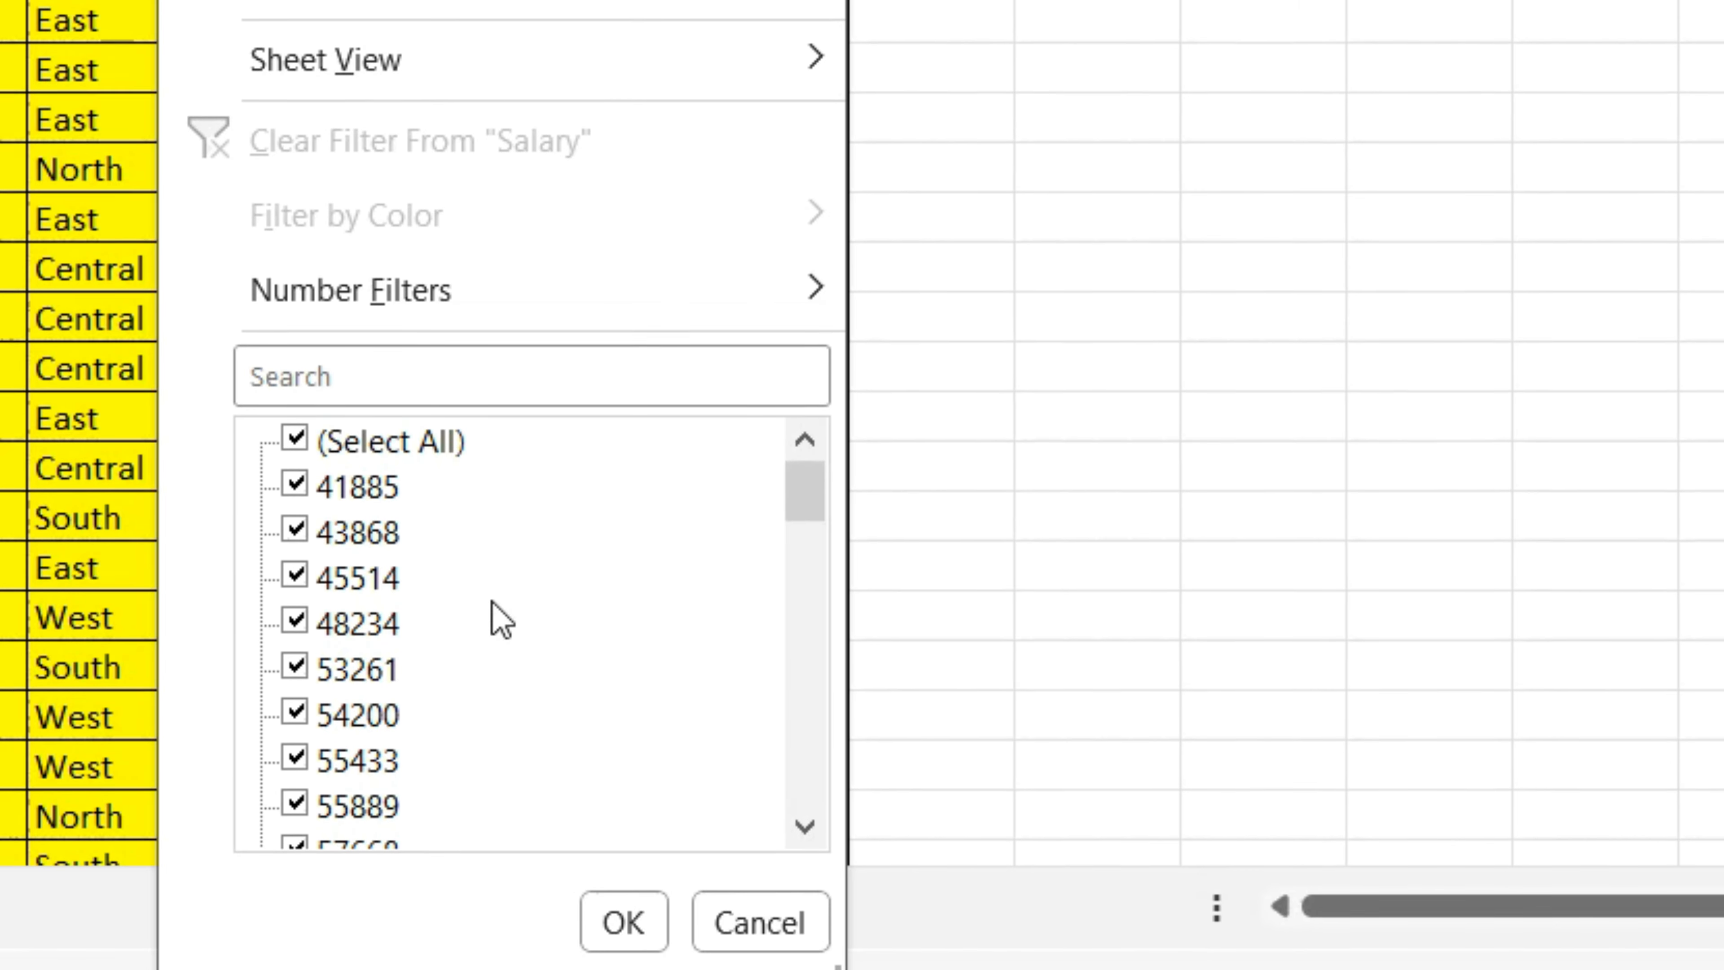
pyautogui.scroll(-3, 501, 622)
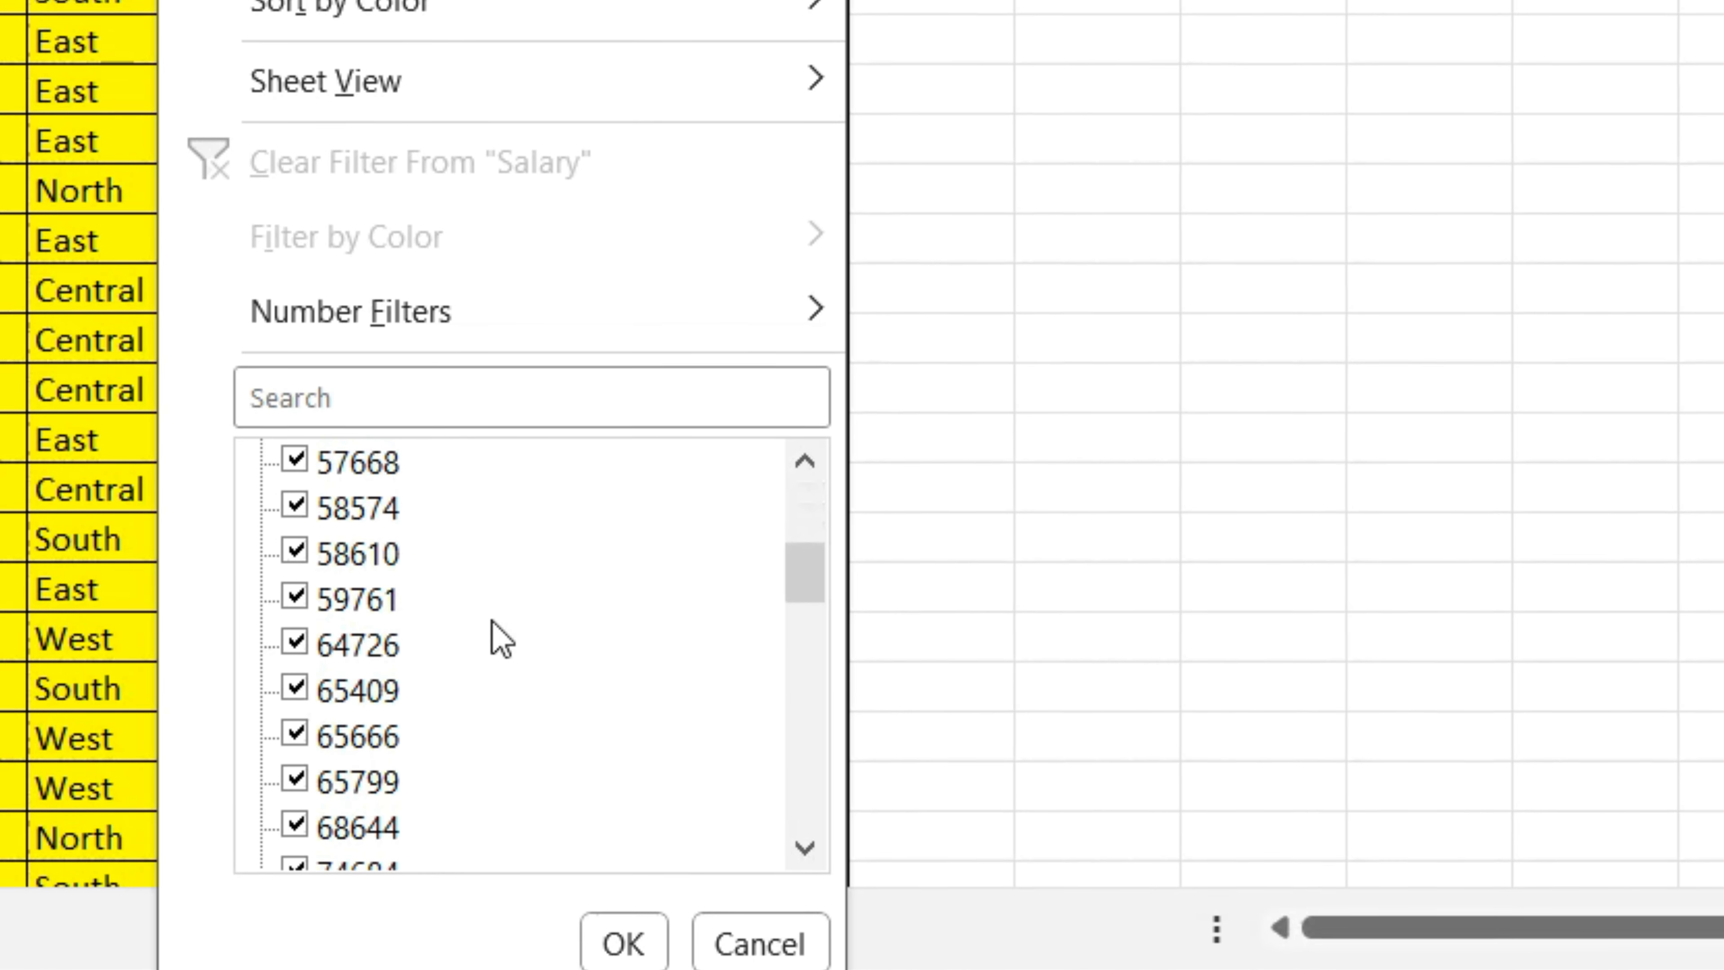
pyautogui.scroll(-3, 501, 639)
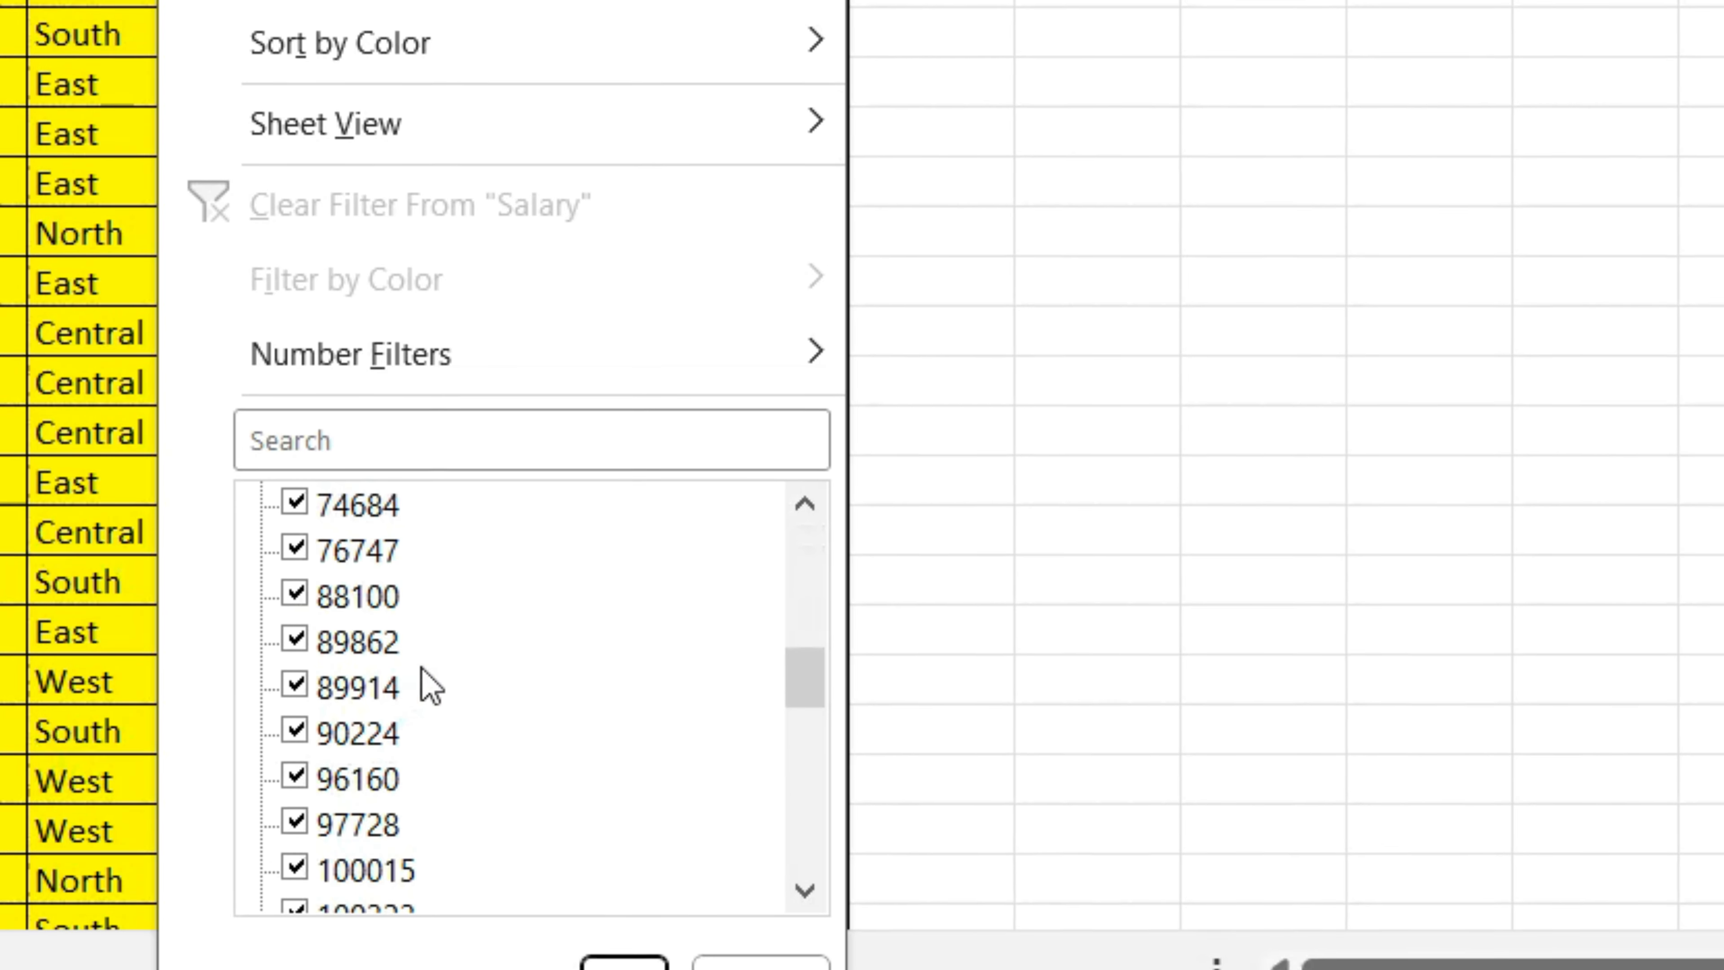
pyautogui.scroll(6, 451, 713)
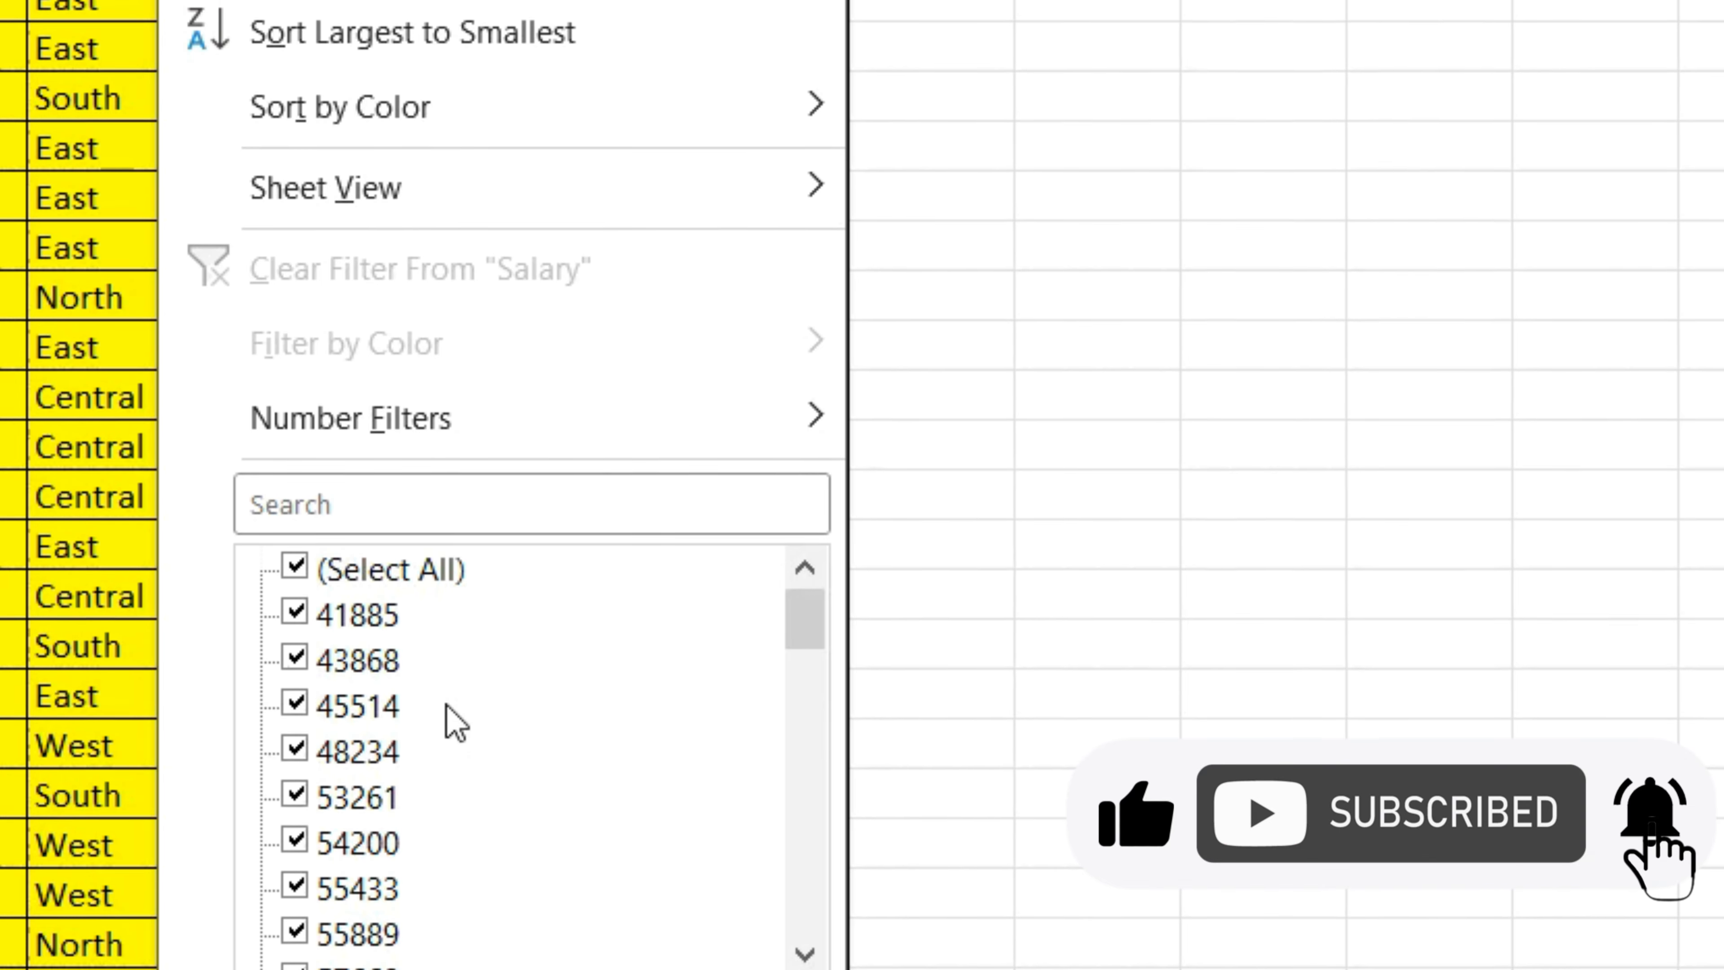
pyautogui.click(396, 436)
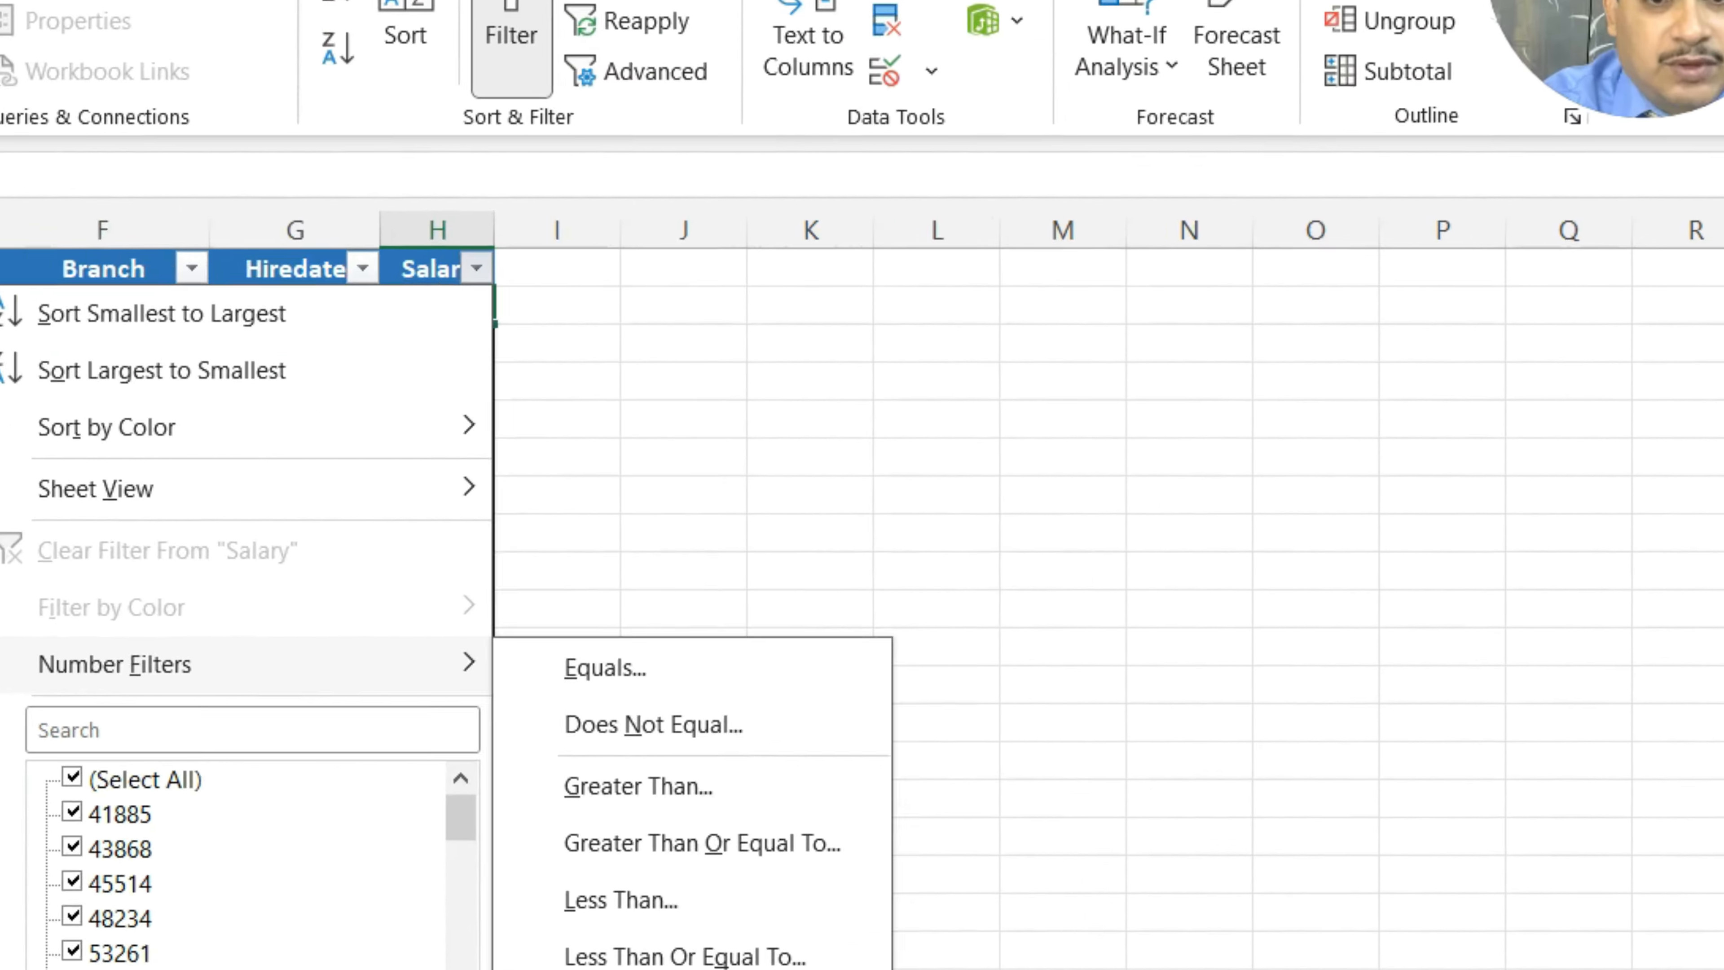
pyautogui.click(984, 963)
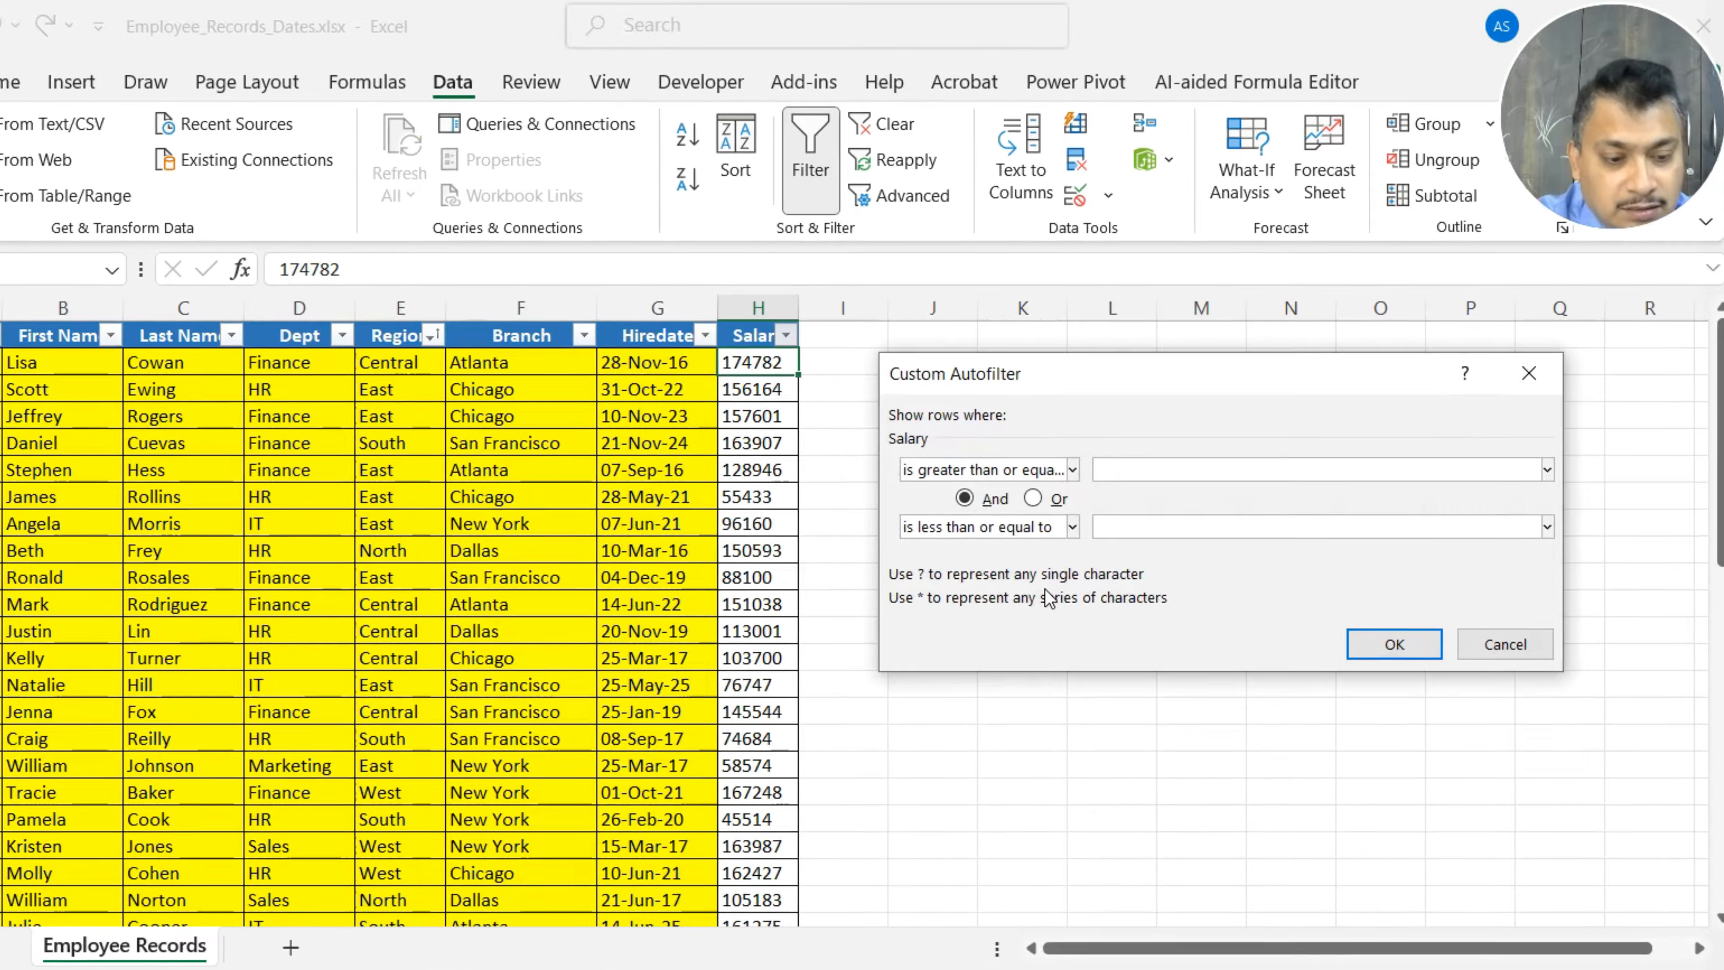
pyautogui.write('500')
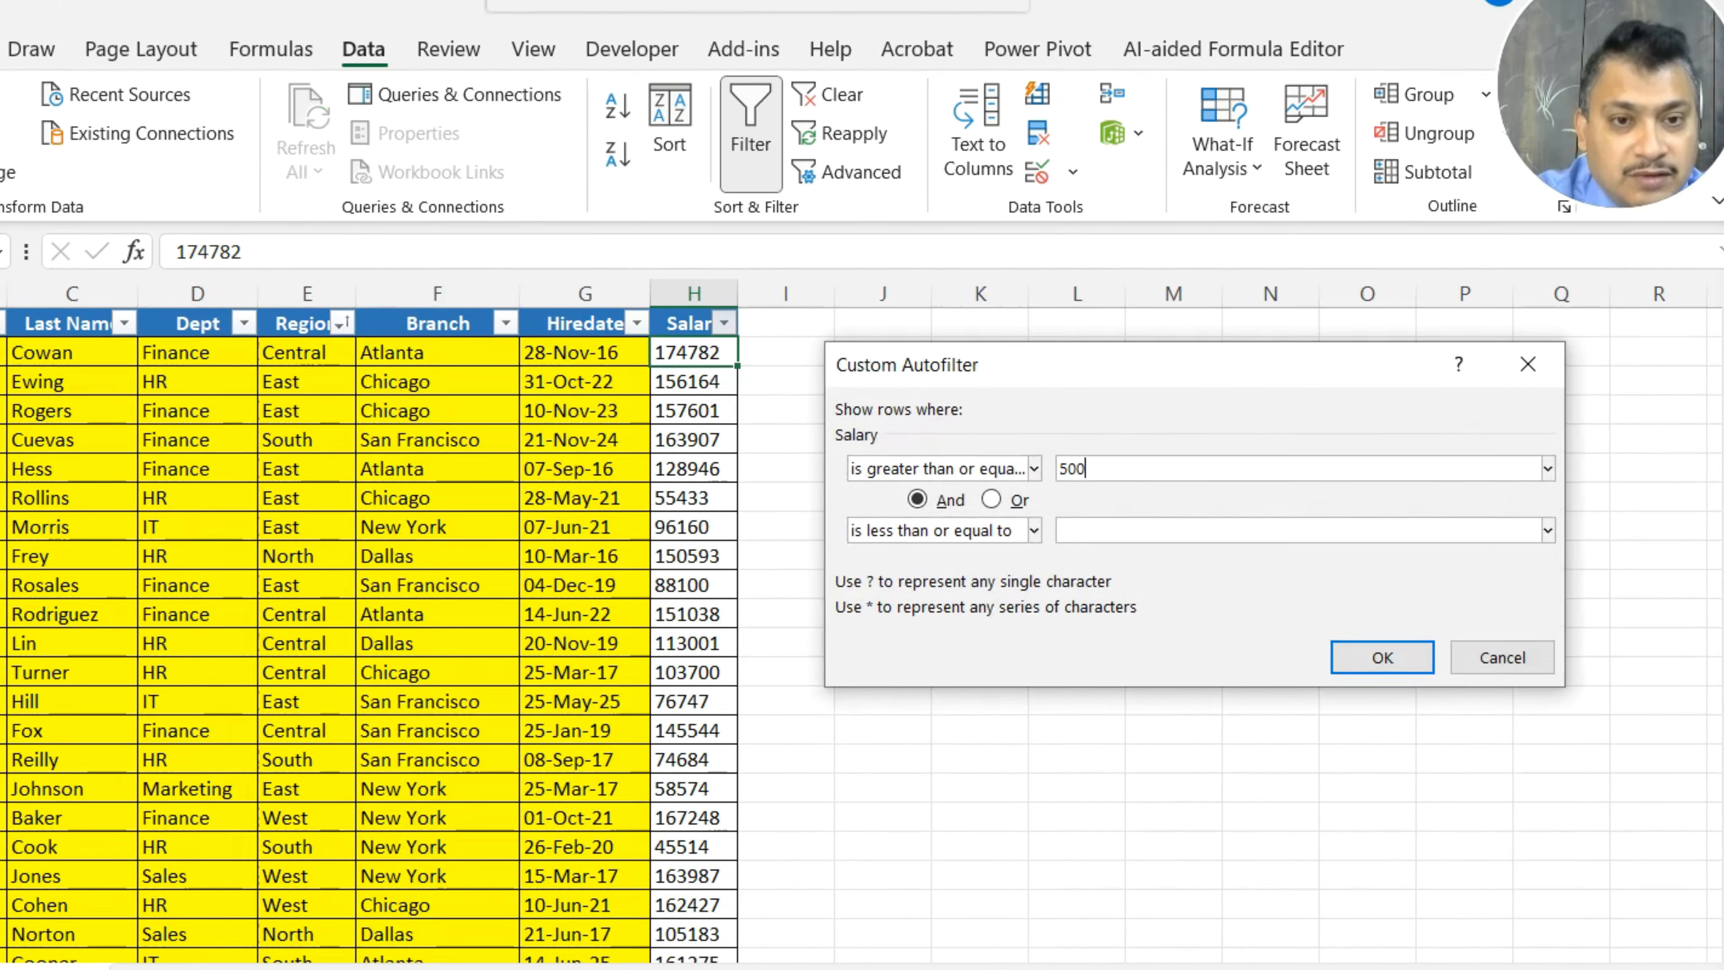
pyautogui.write('00')
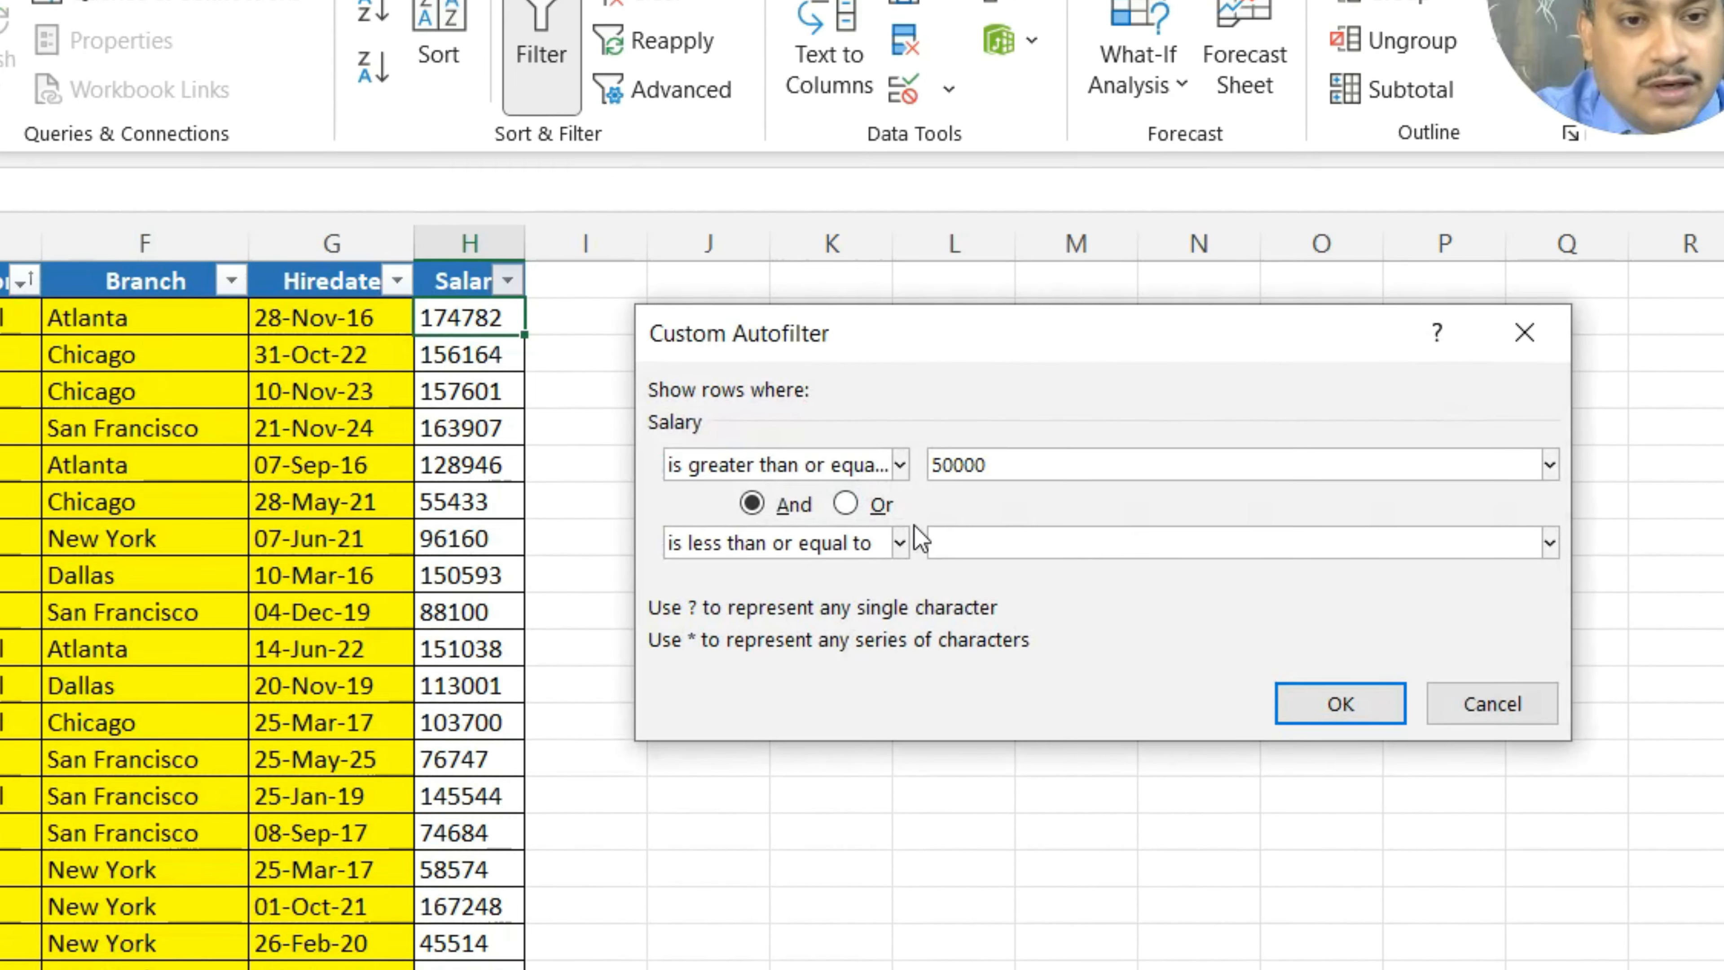
pyautogui.click(1028, 538)
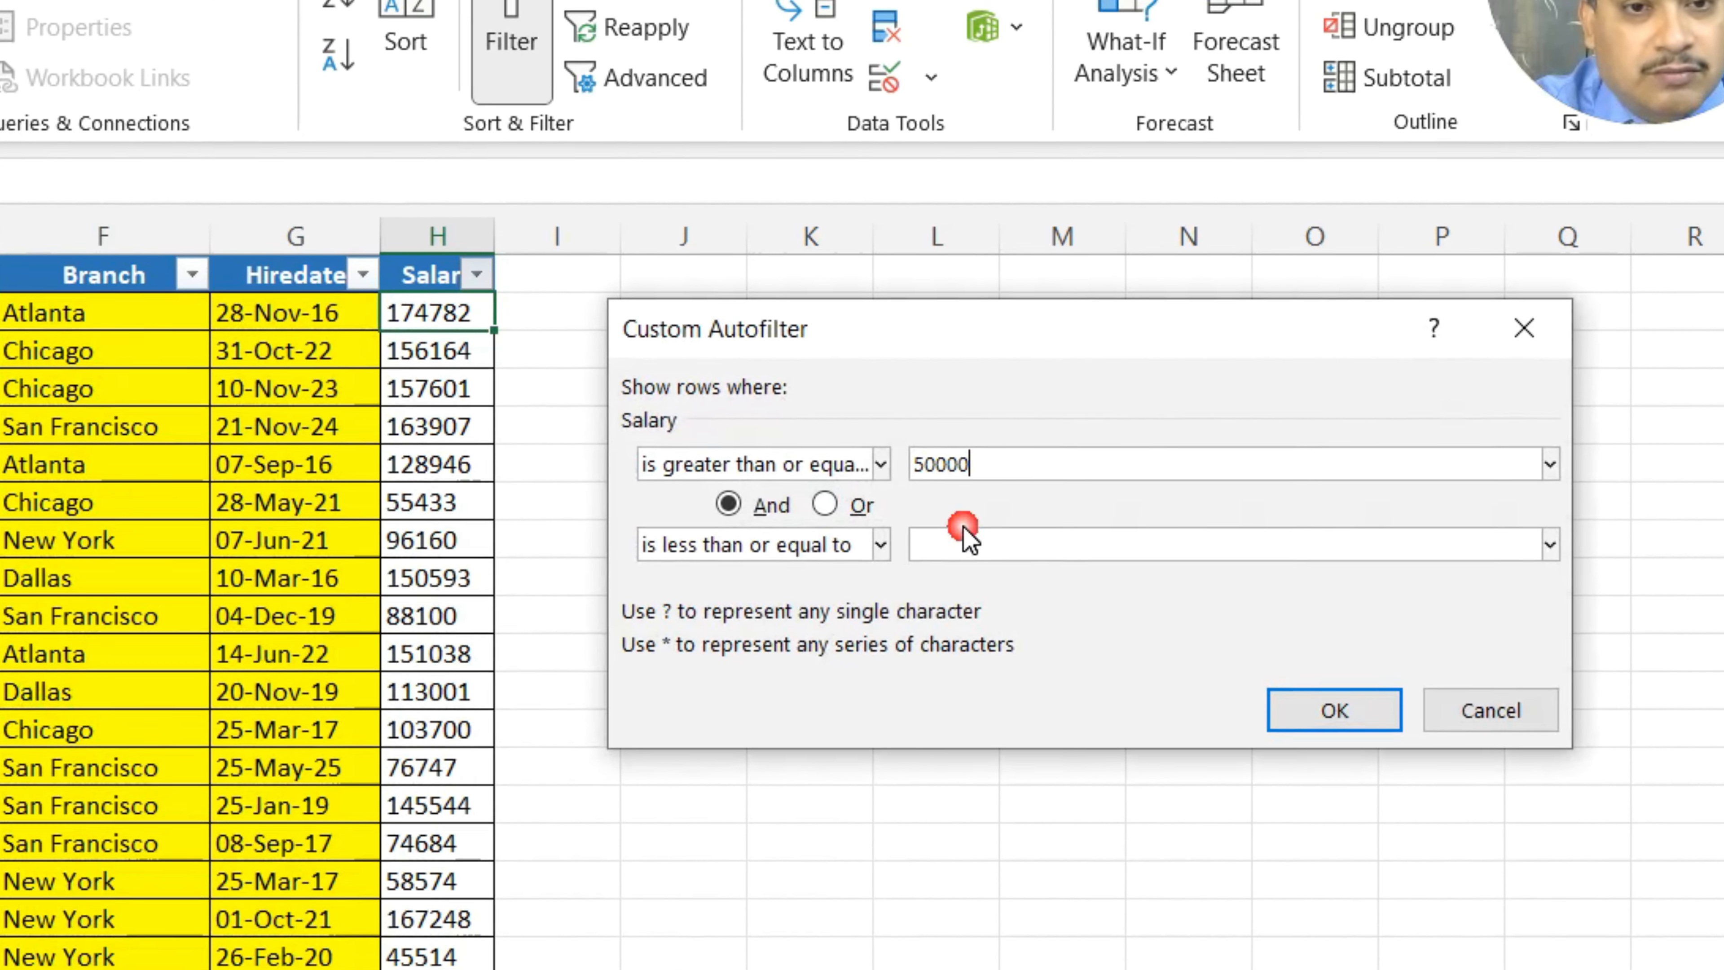
pyautogui.write('10')
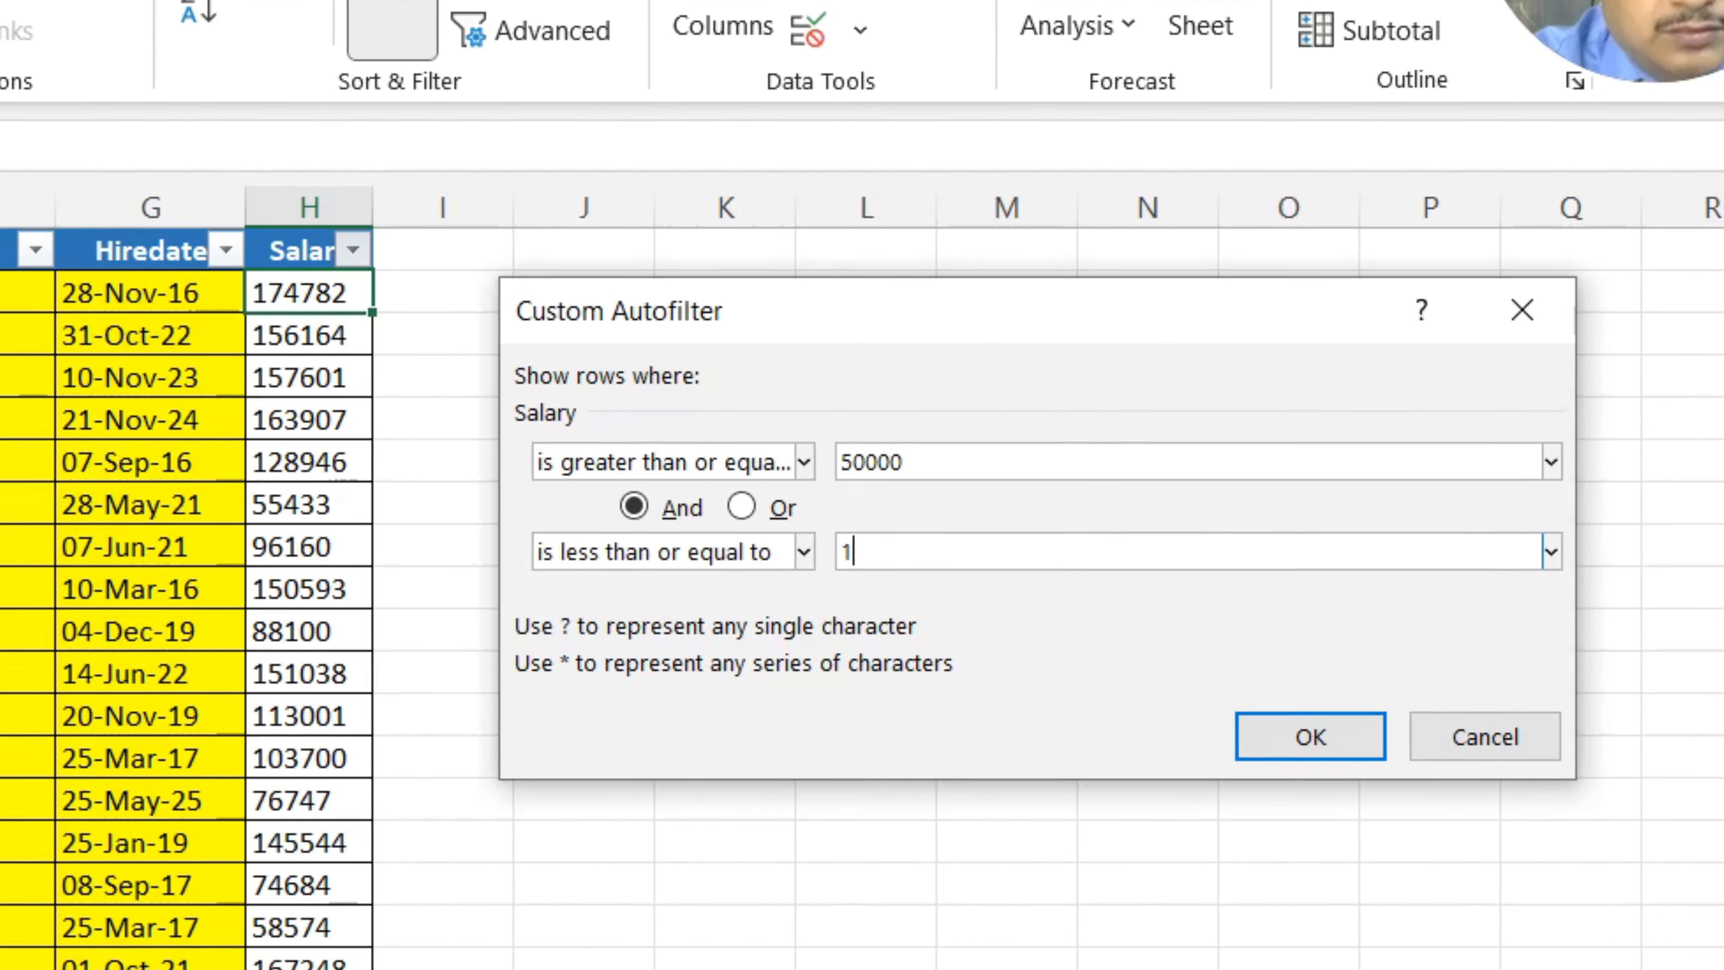
pyautogui.write('0000')
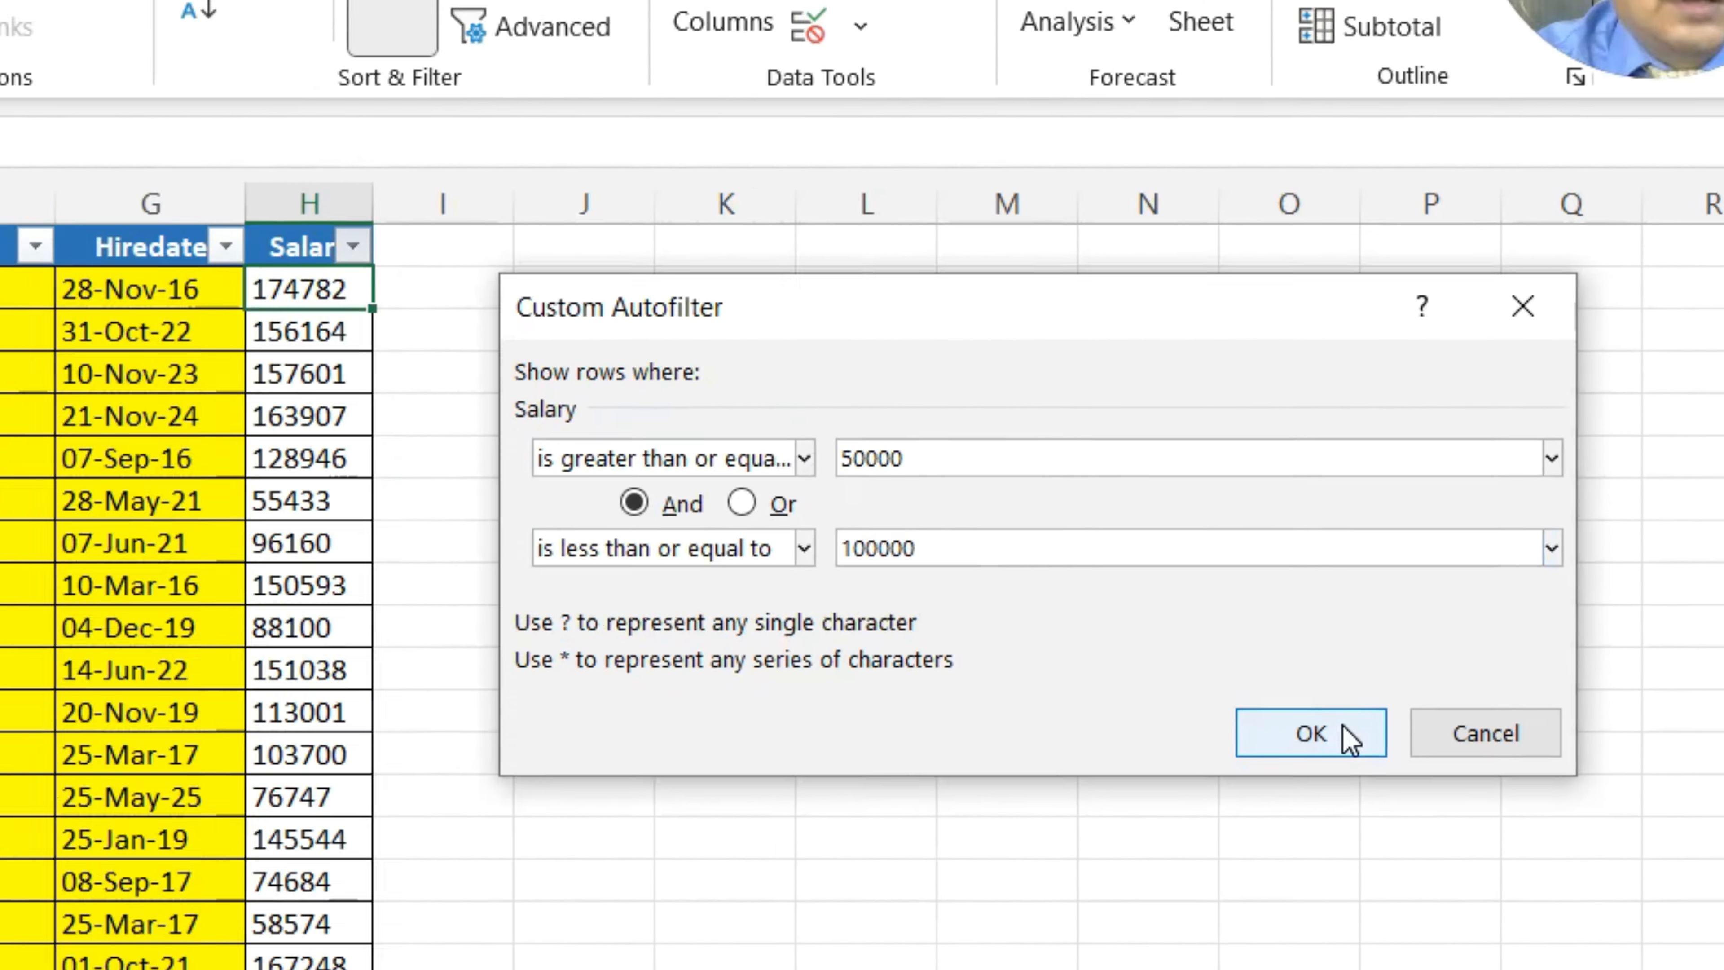
pyautogui.click(1328, 771)
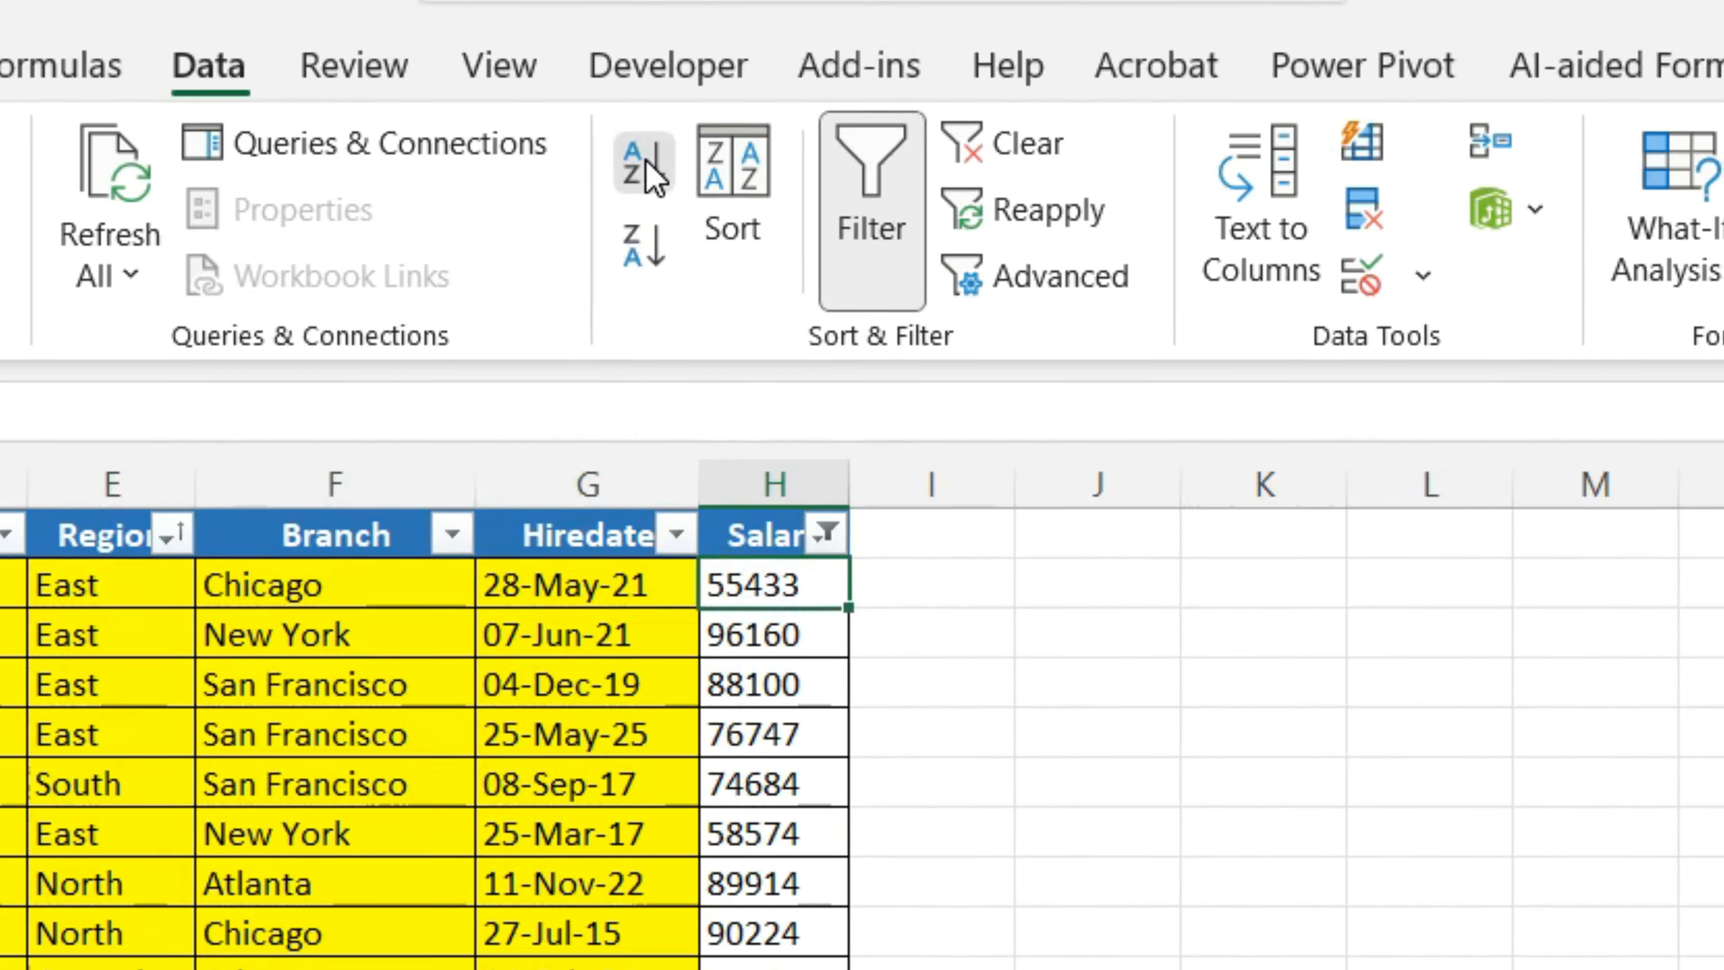
# Sort the filtered records by Salary from smallest to largest, and clear the filter from the Salary column.
pyautogui.click(757, 156)
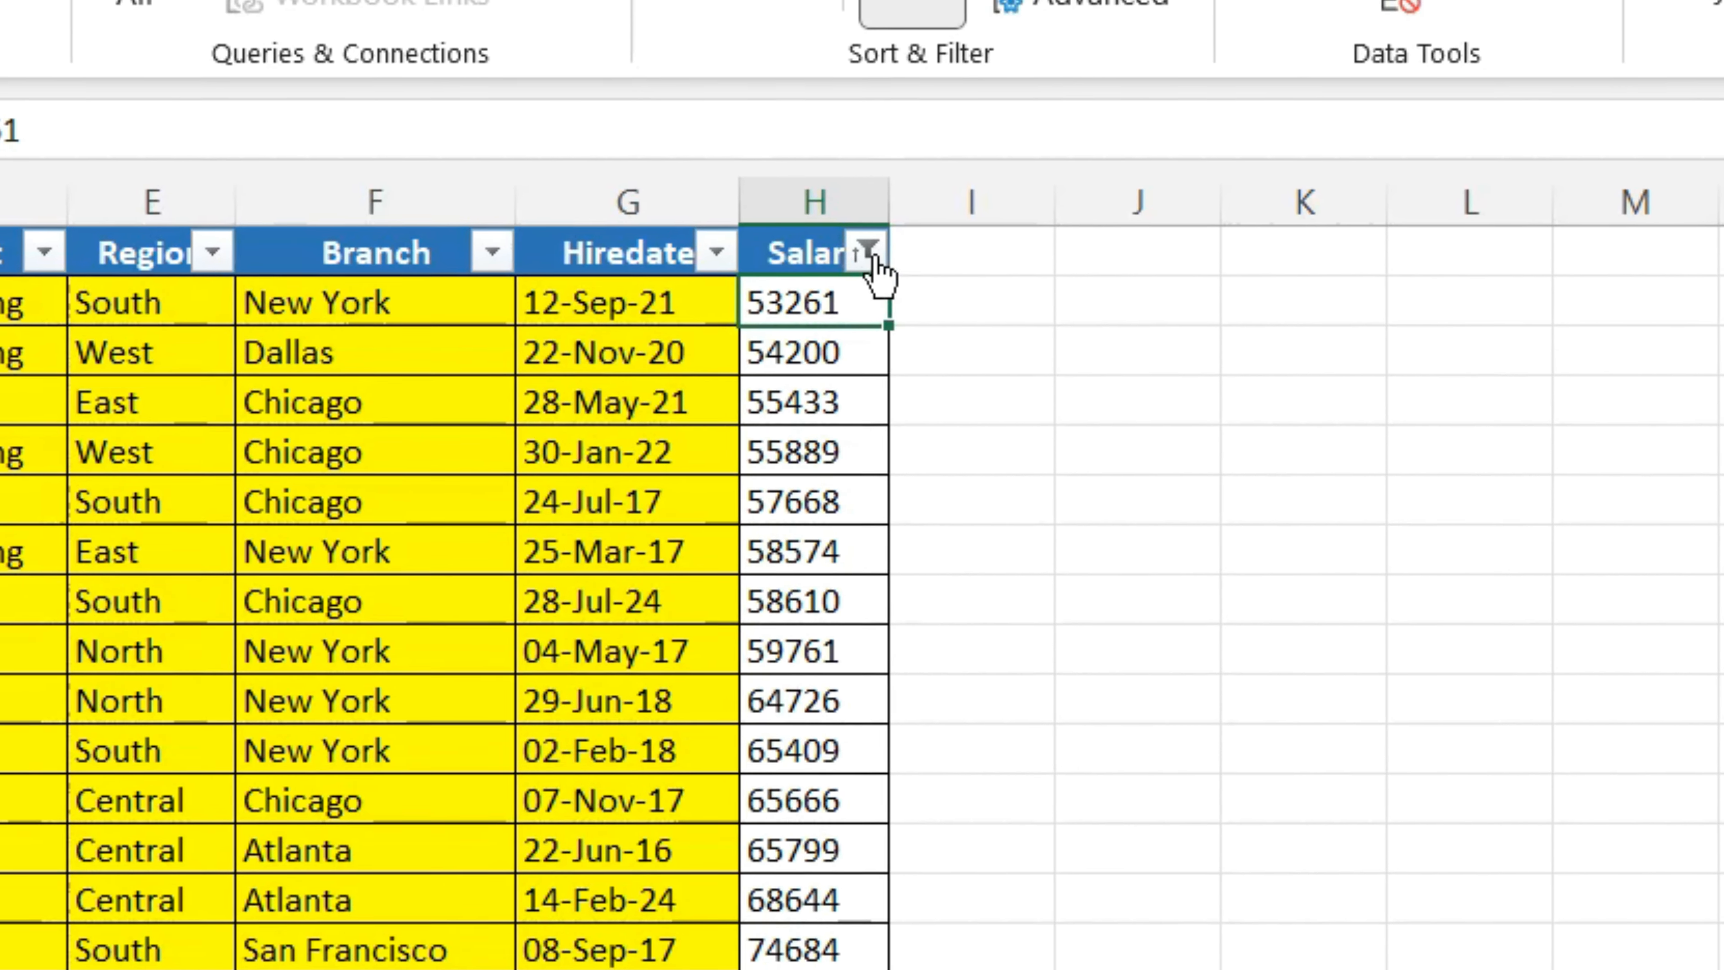
pyautogui.click(864, 277)
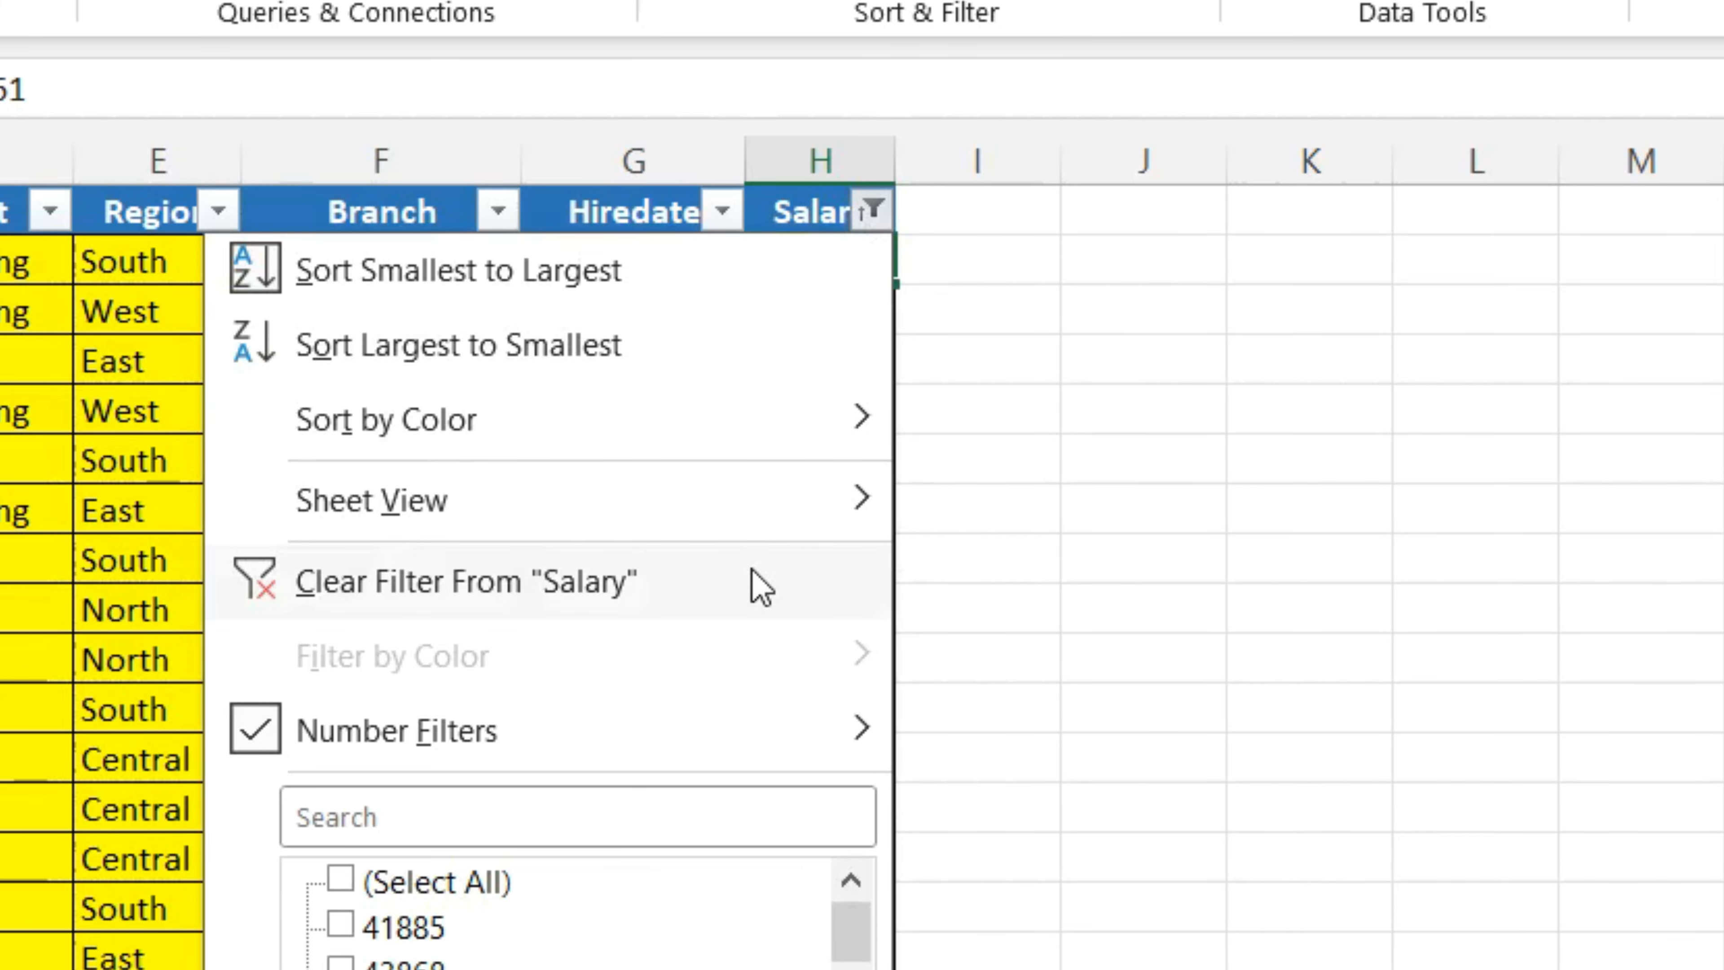
pyautogui.click(761, 586)
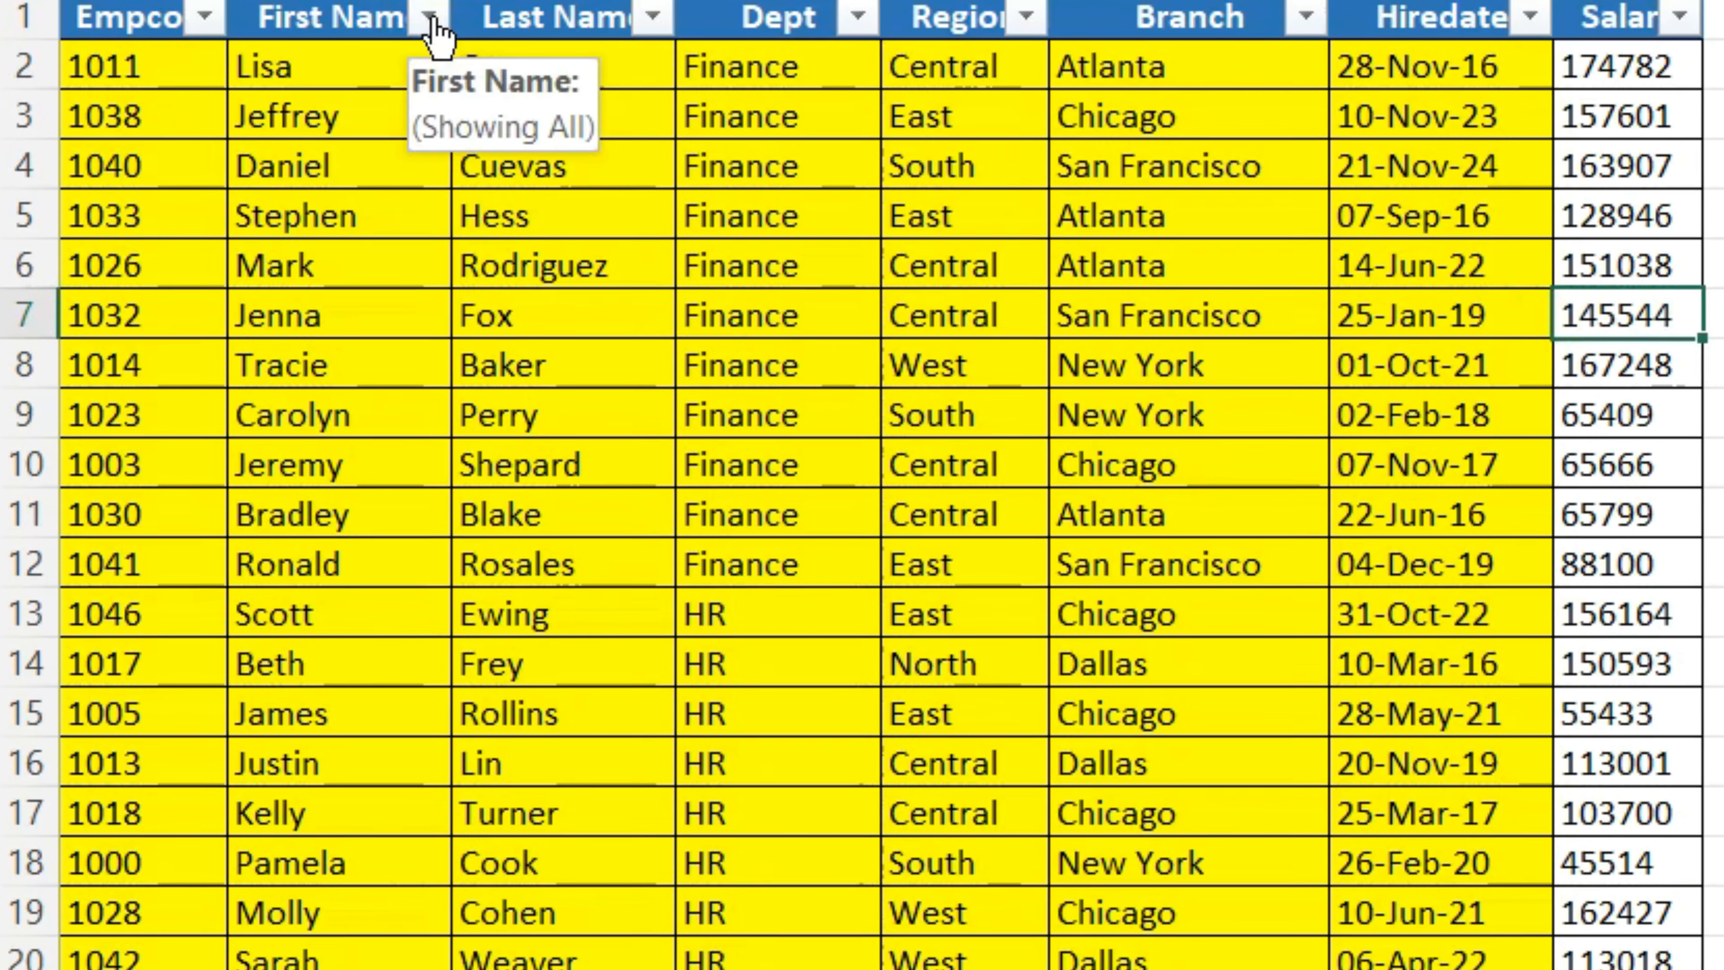
# Filter the First Name column with a text filter that keeps only names beginning with A.
pyautogui.click(433, 83)
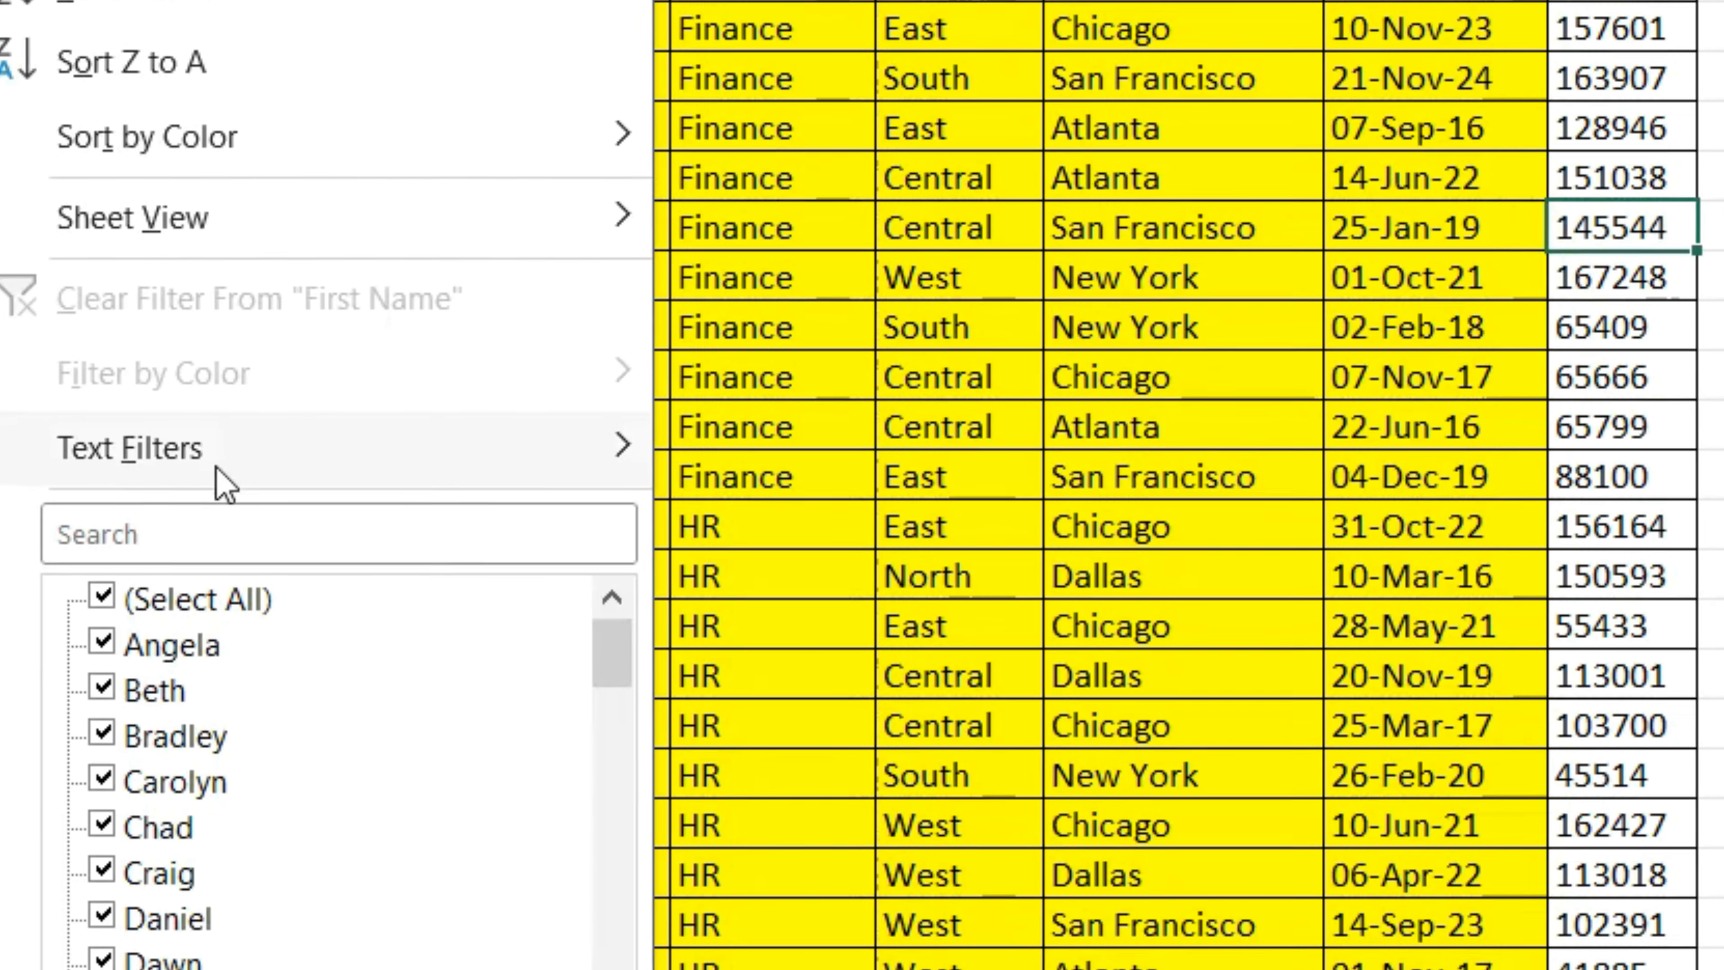
pyautogui.moveTo(159, 523)
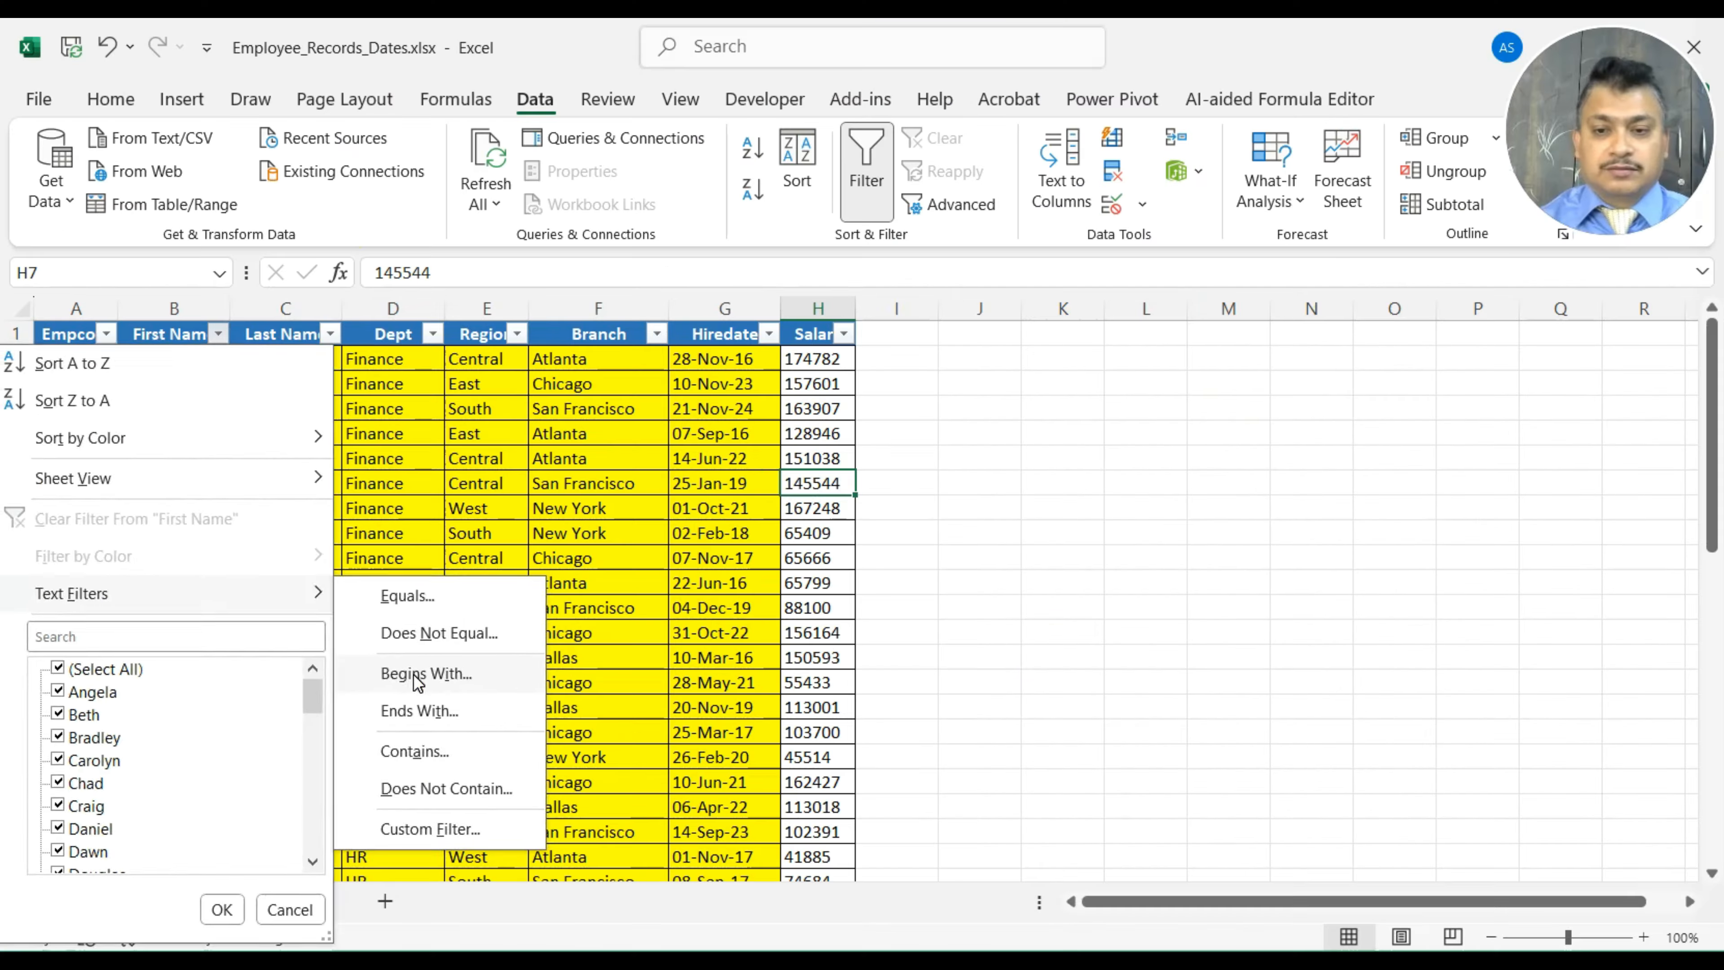
pyautogui.click(806, 476)
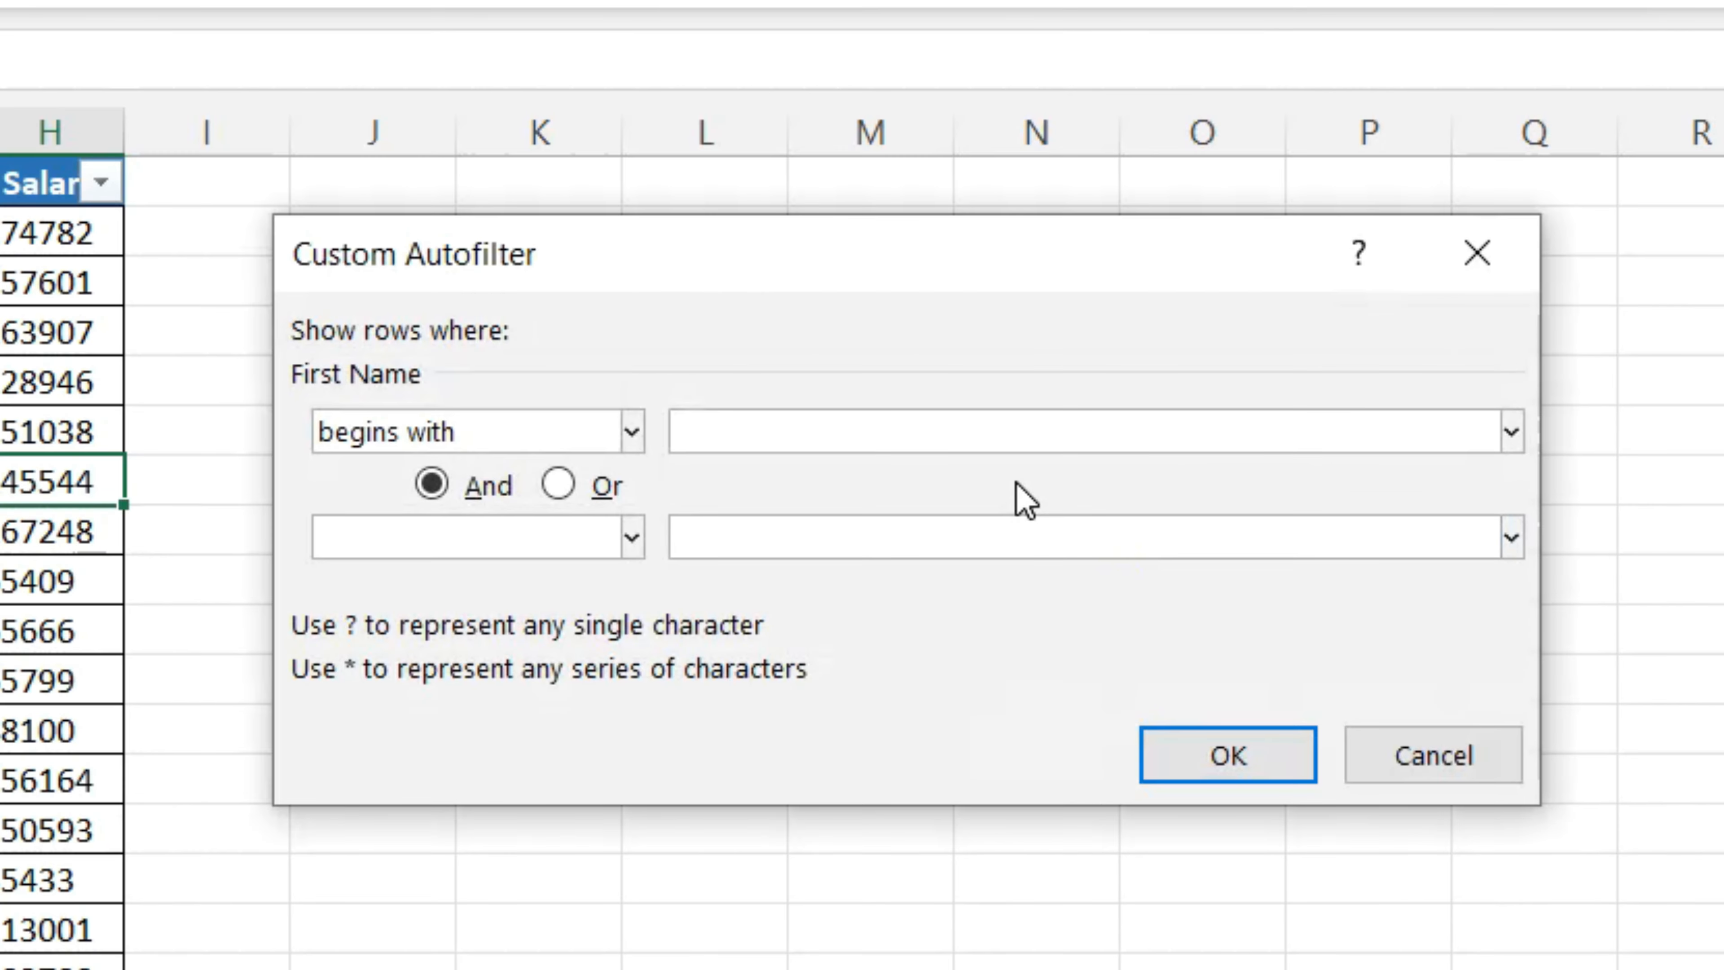
pyautogui.write('A')
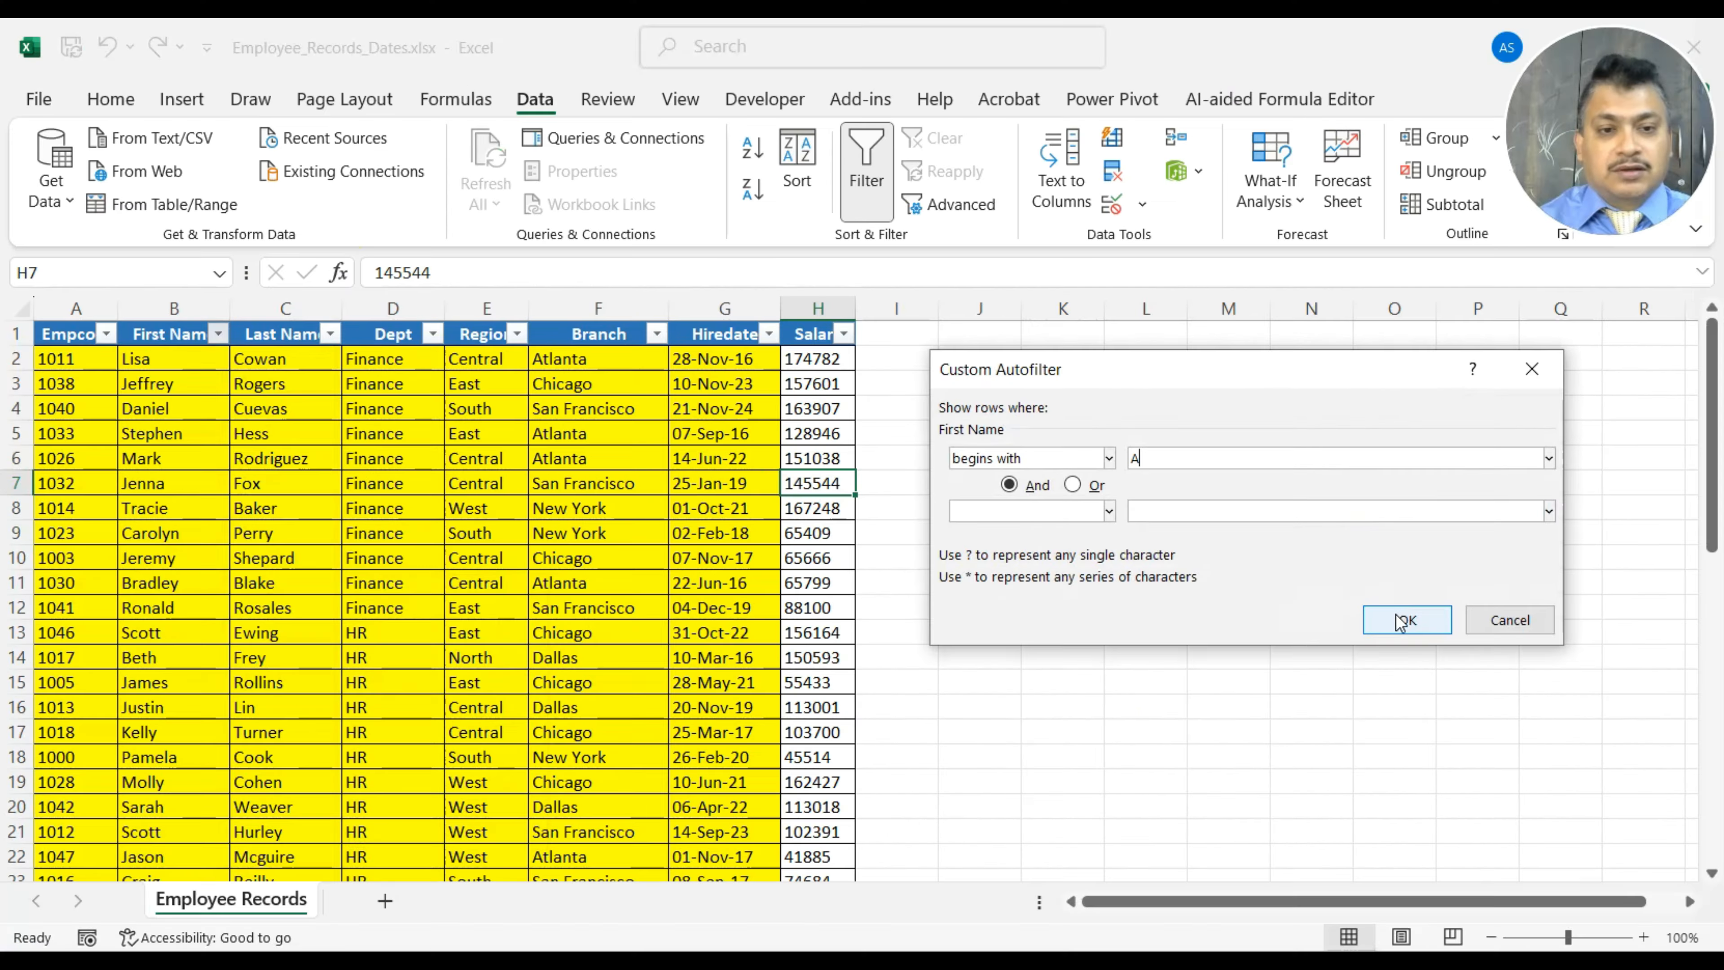
pyautogui.click(1228, 755)
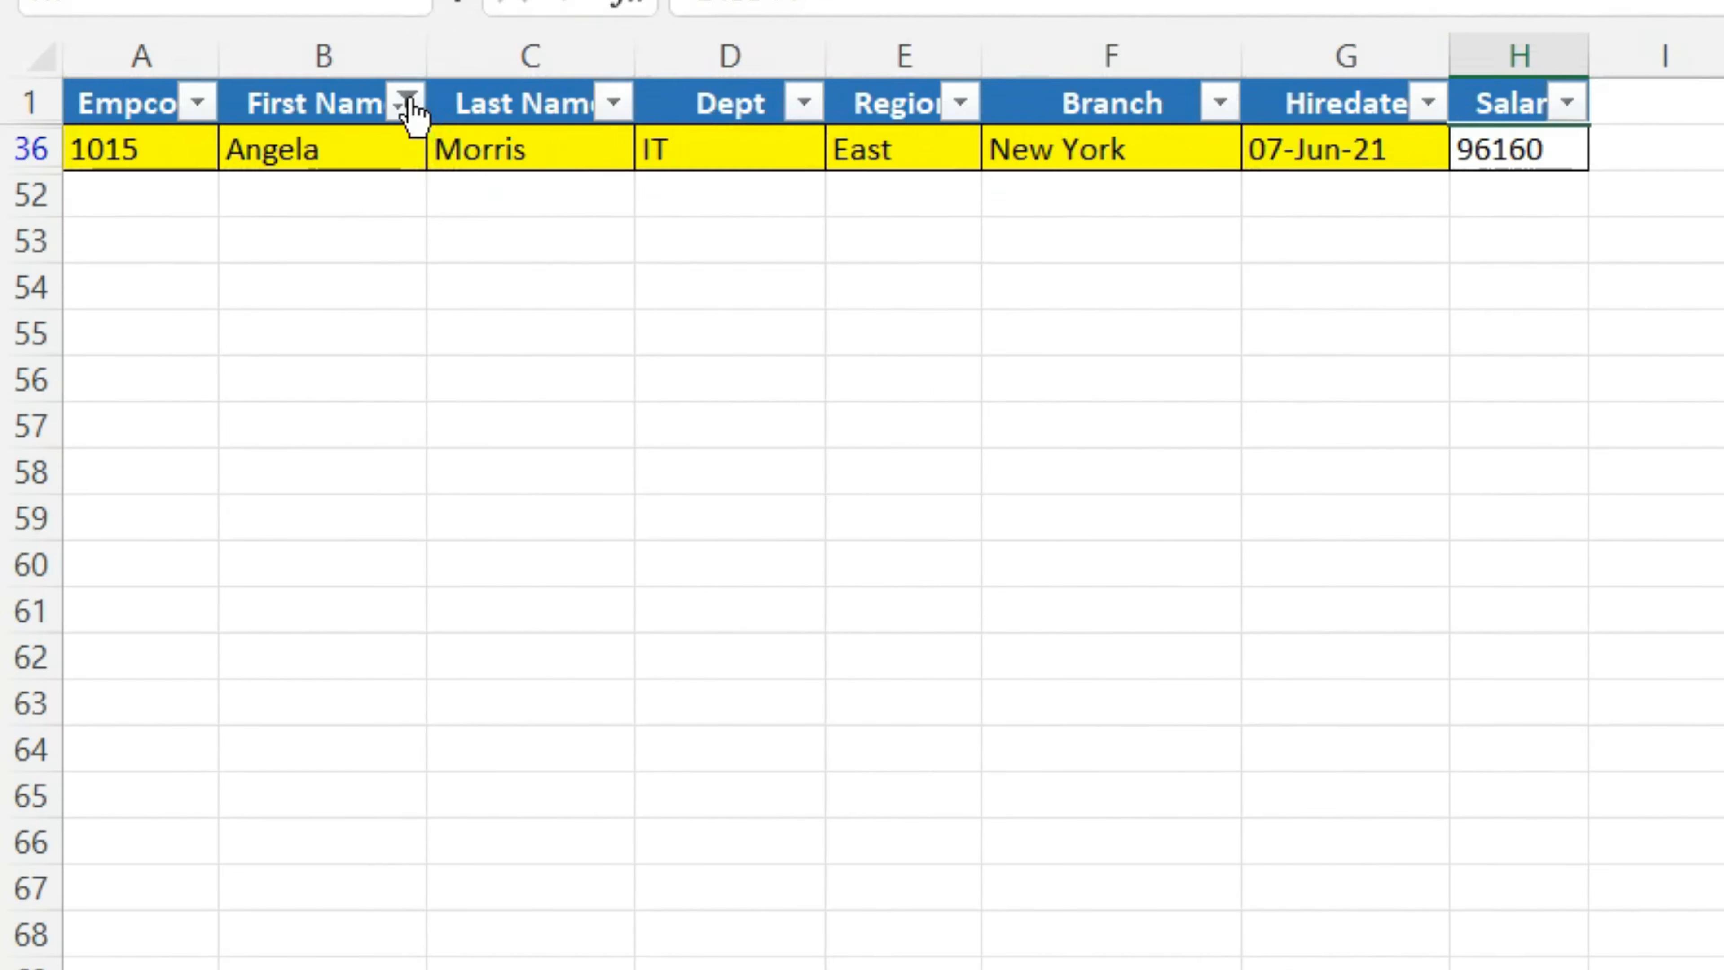
# Change the First Name text filter to keep only names ending with E.
pyautogui.click(217, 334)
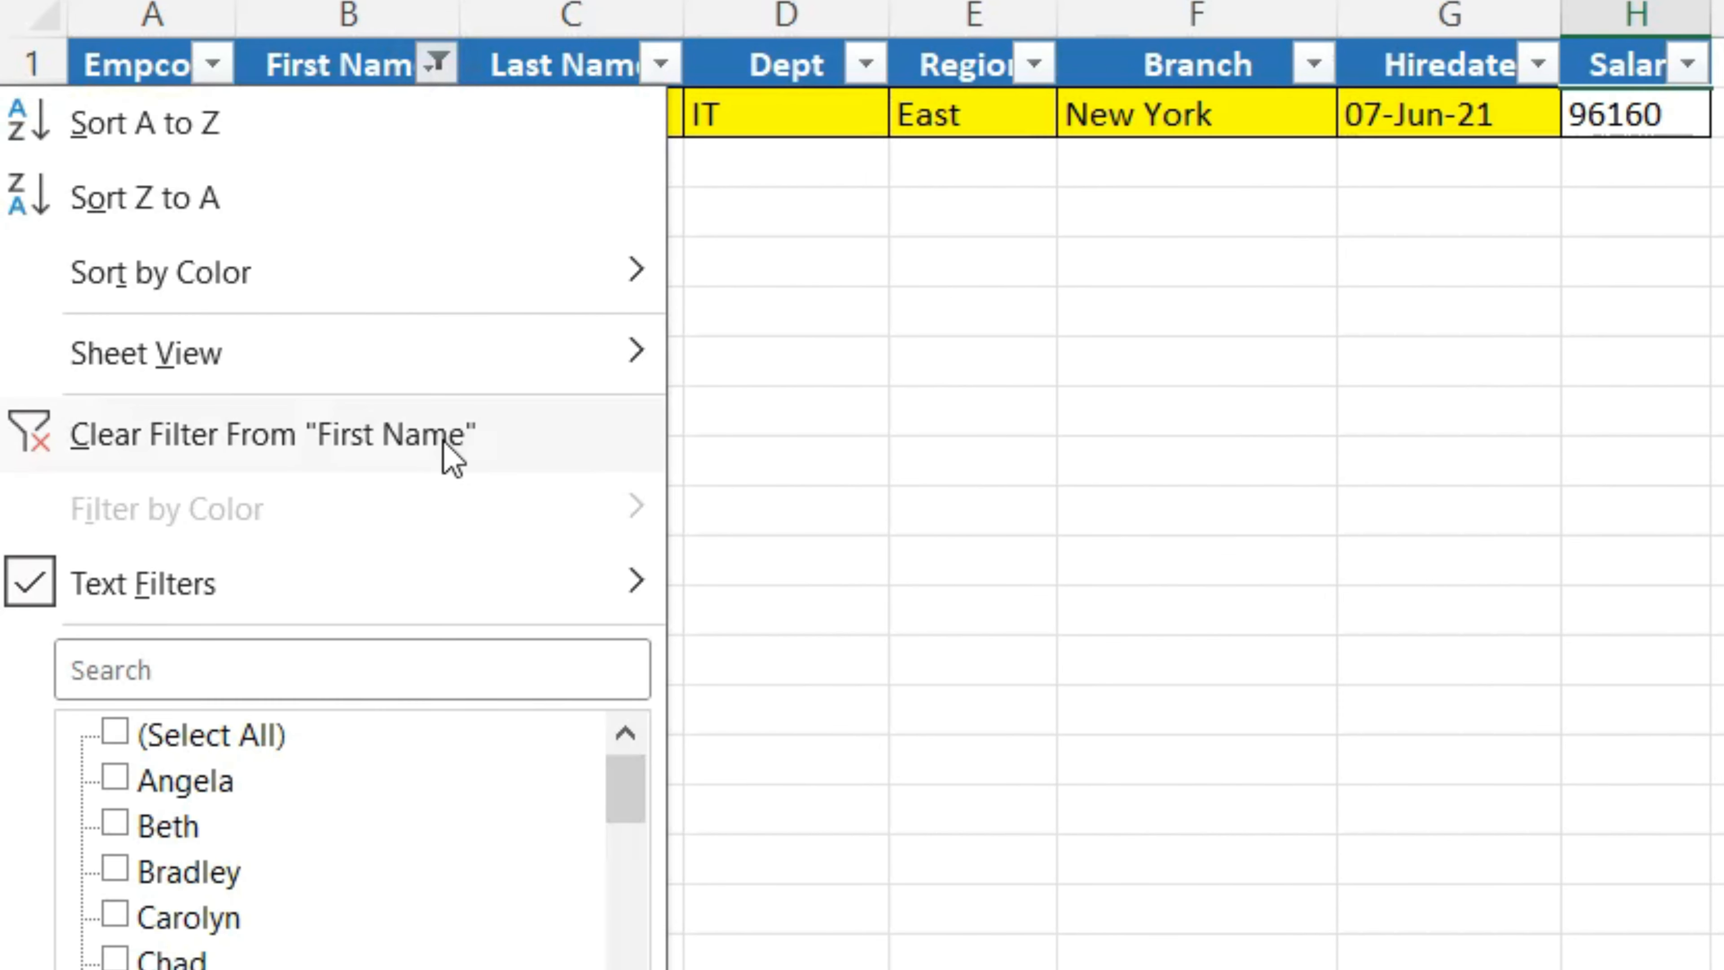
pyautogui.moveTo(427, 597)
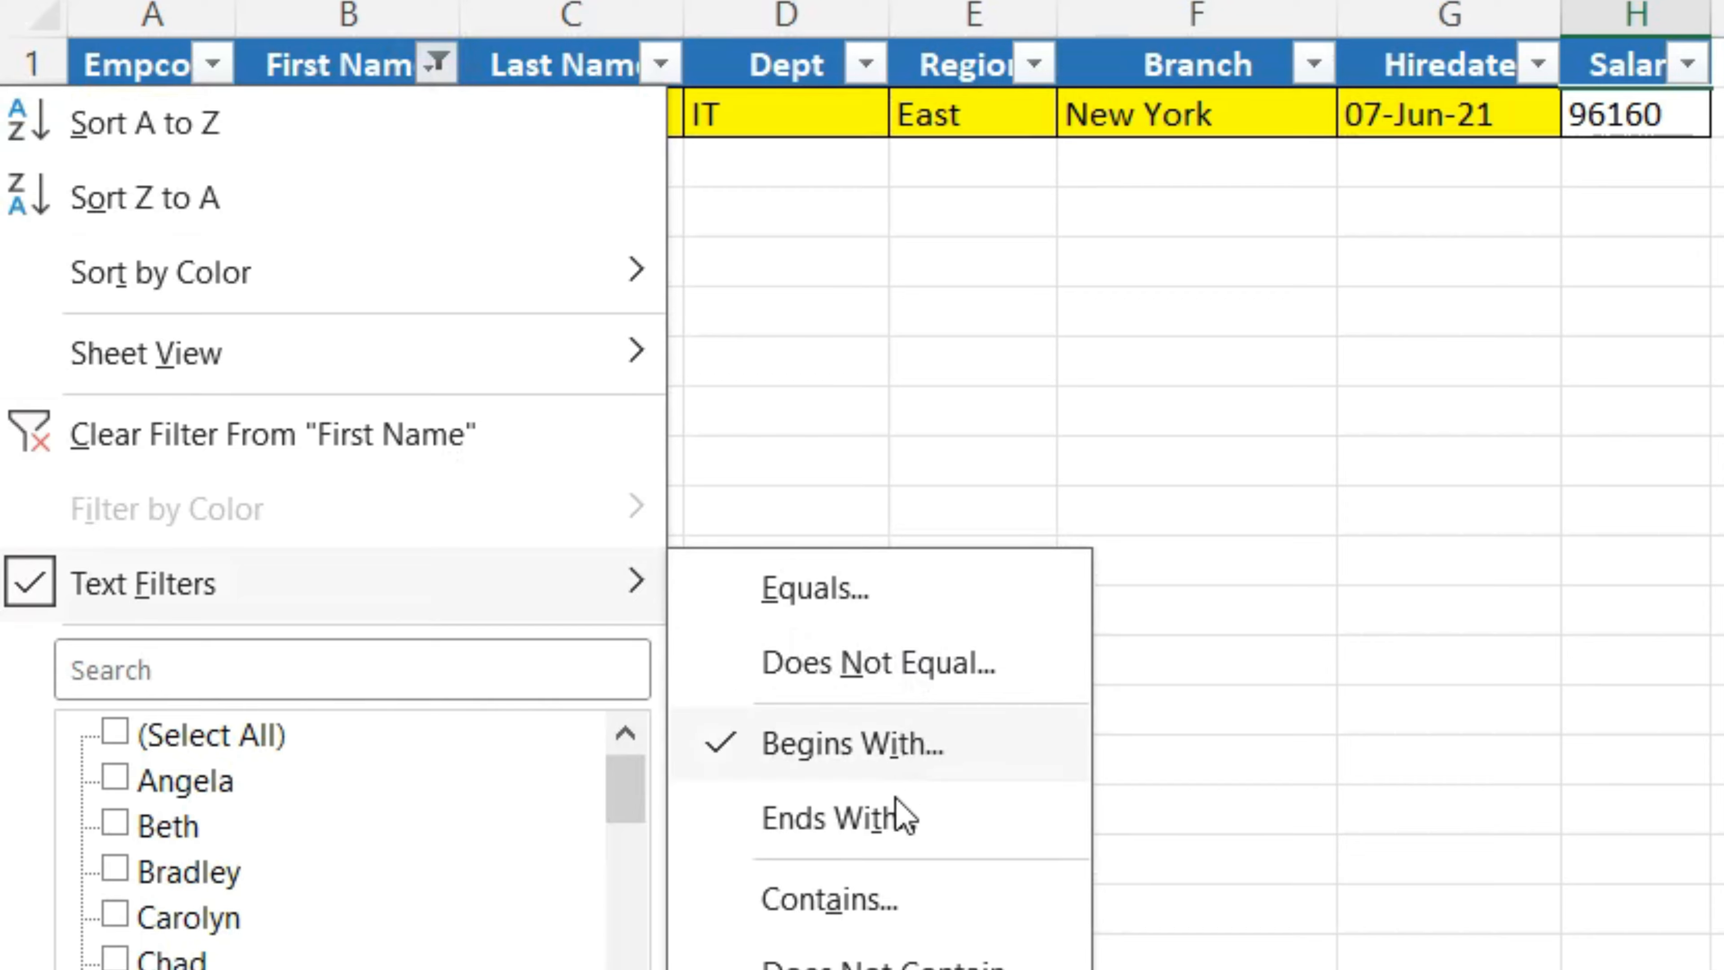
pyautogui.click(899, 818)
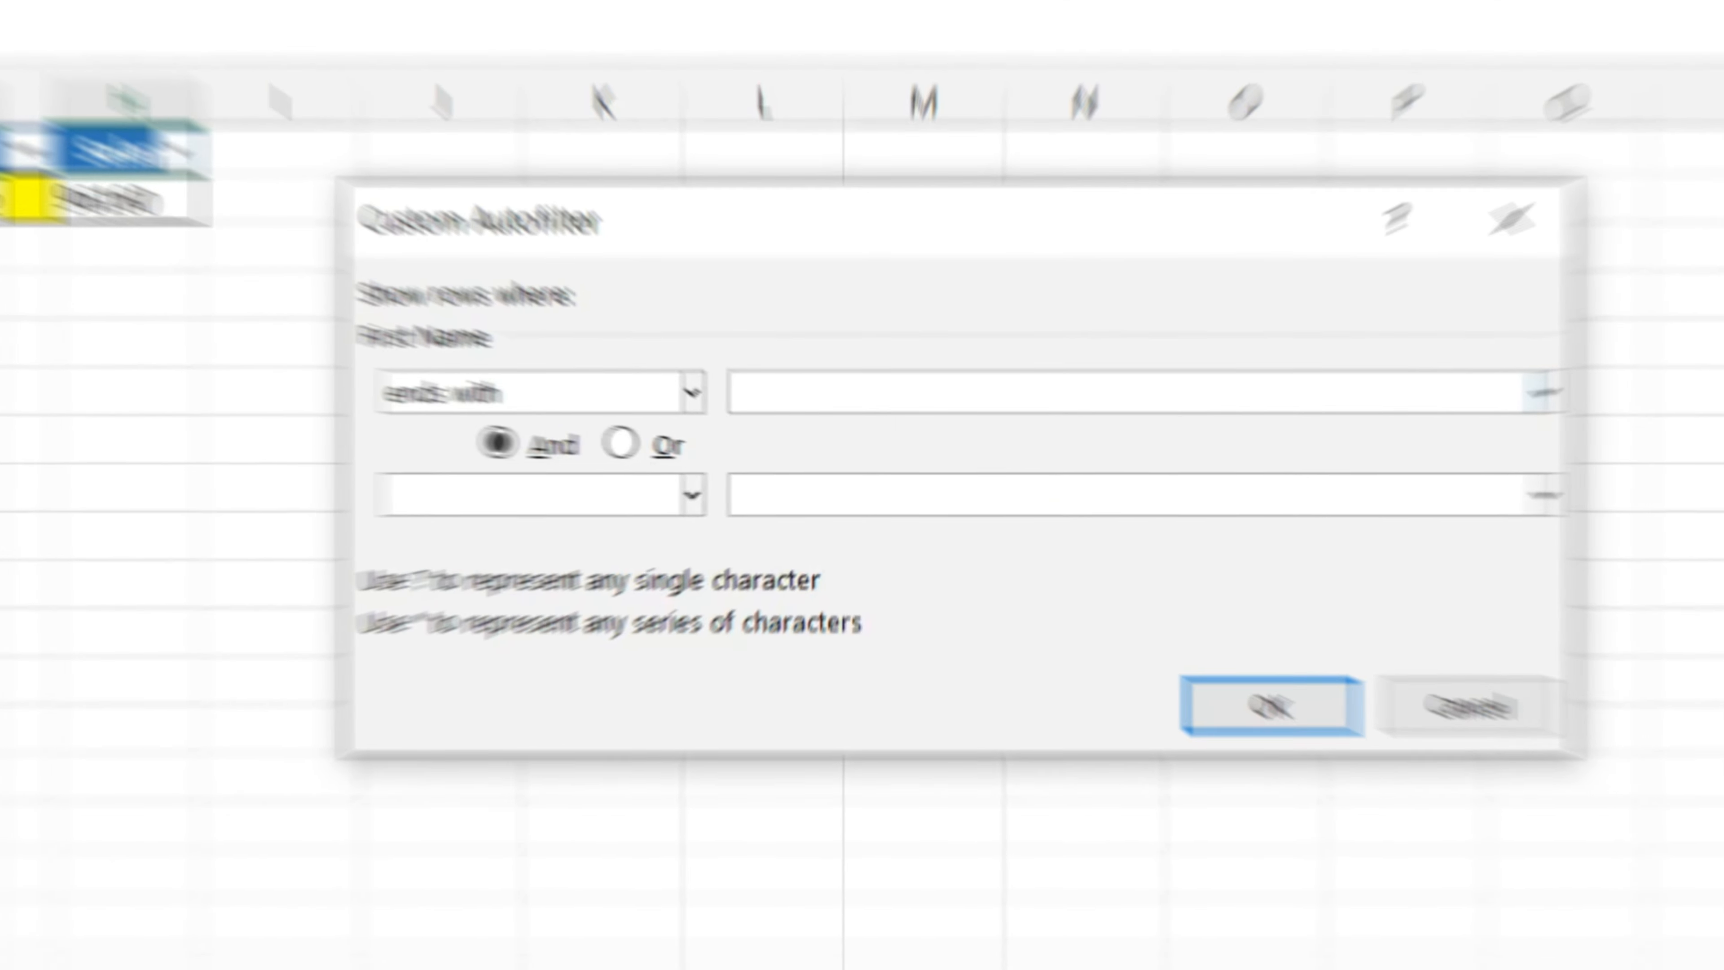
pyautogui.write('E')
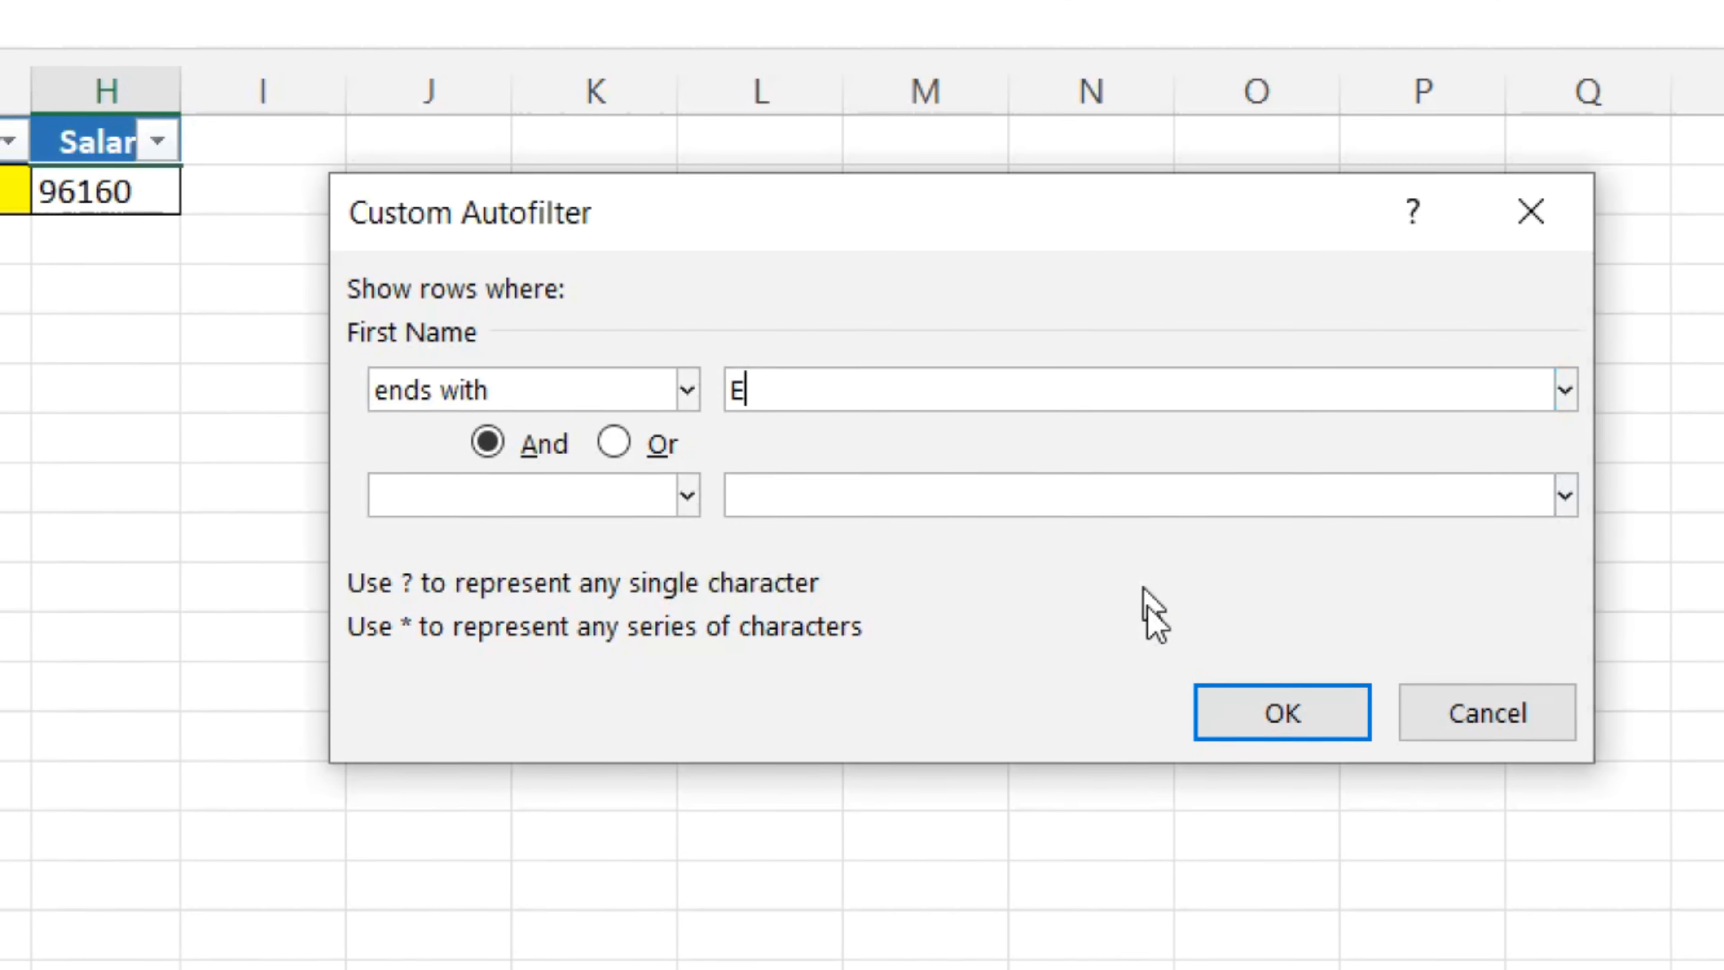
pyautogui.click(1266, 714)
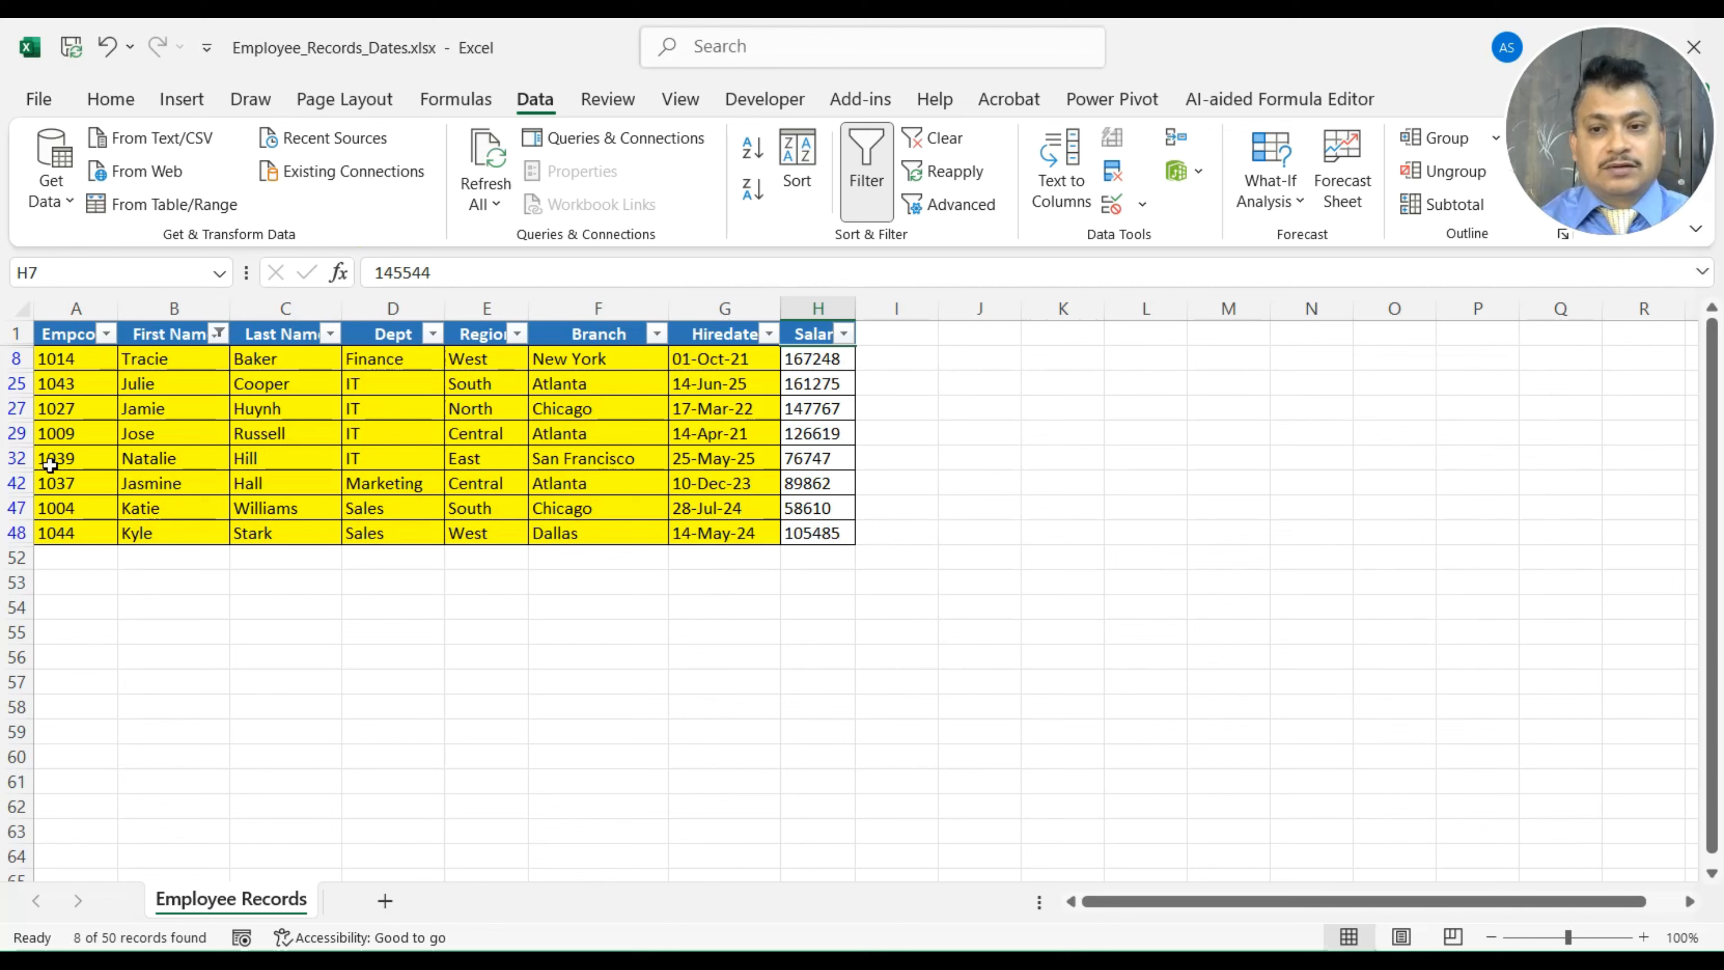
# Change the First Name text filter to keep only names containing "ae".
pyautogui.click(218, 333)
pyautogui.moveTo(191, 591)
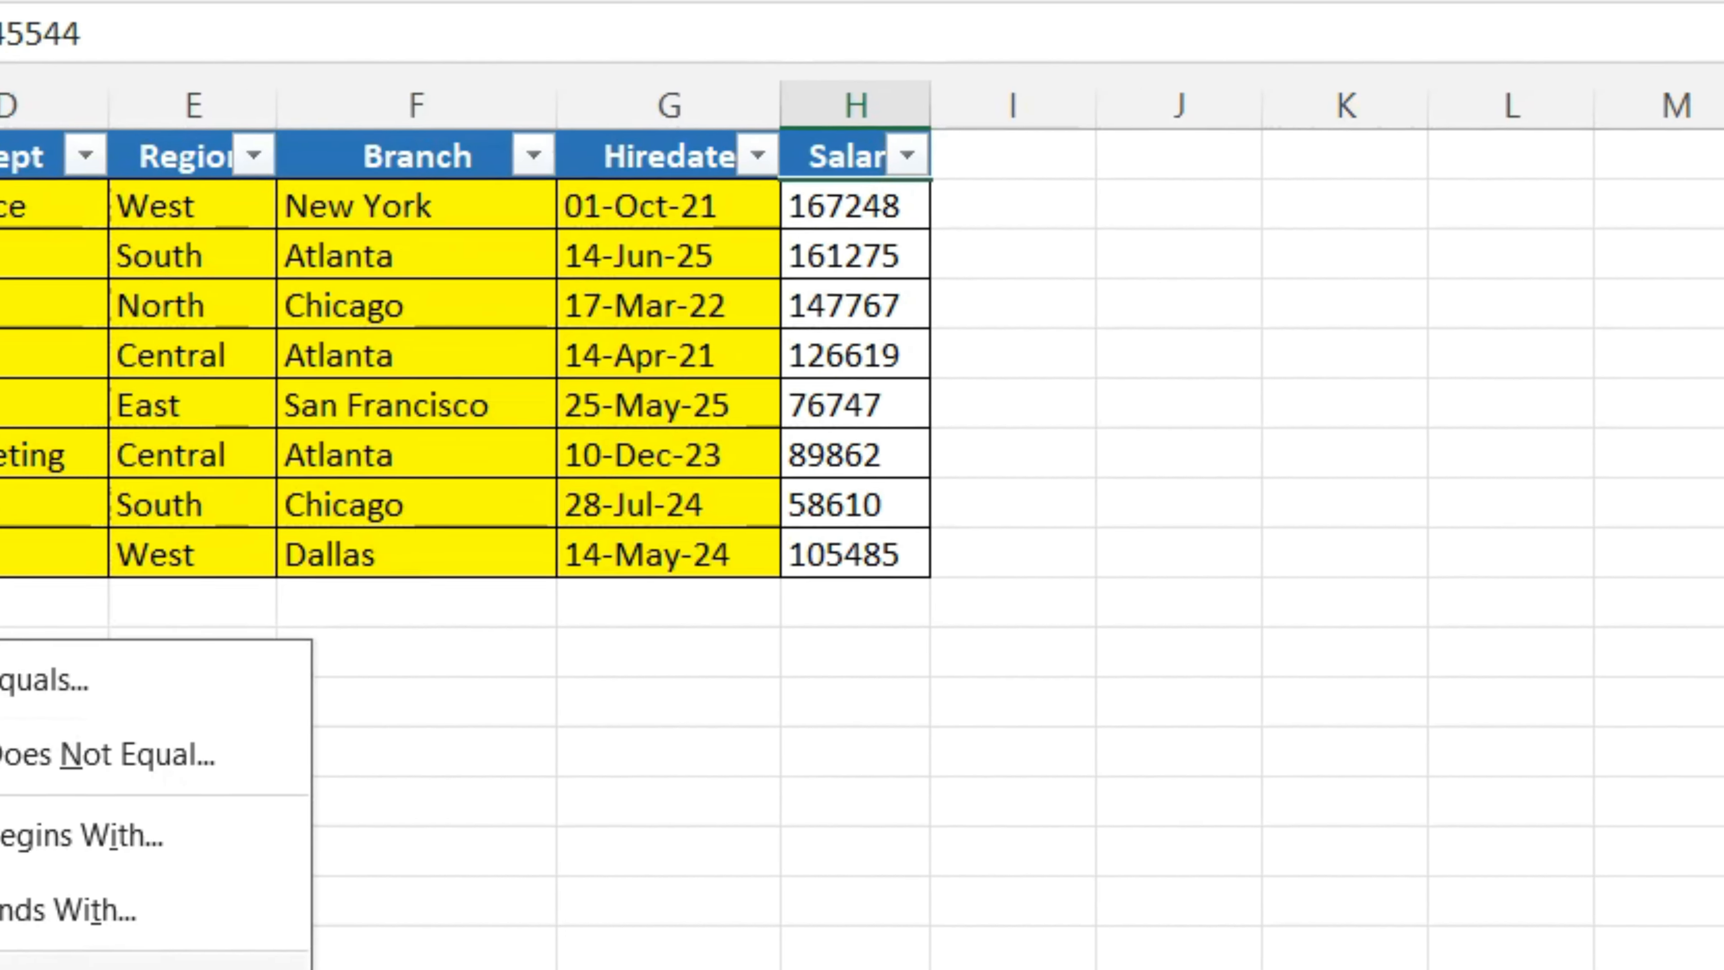
pyautogui.click(573, 817)
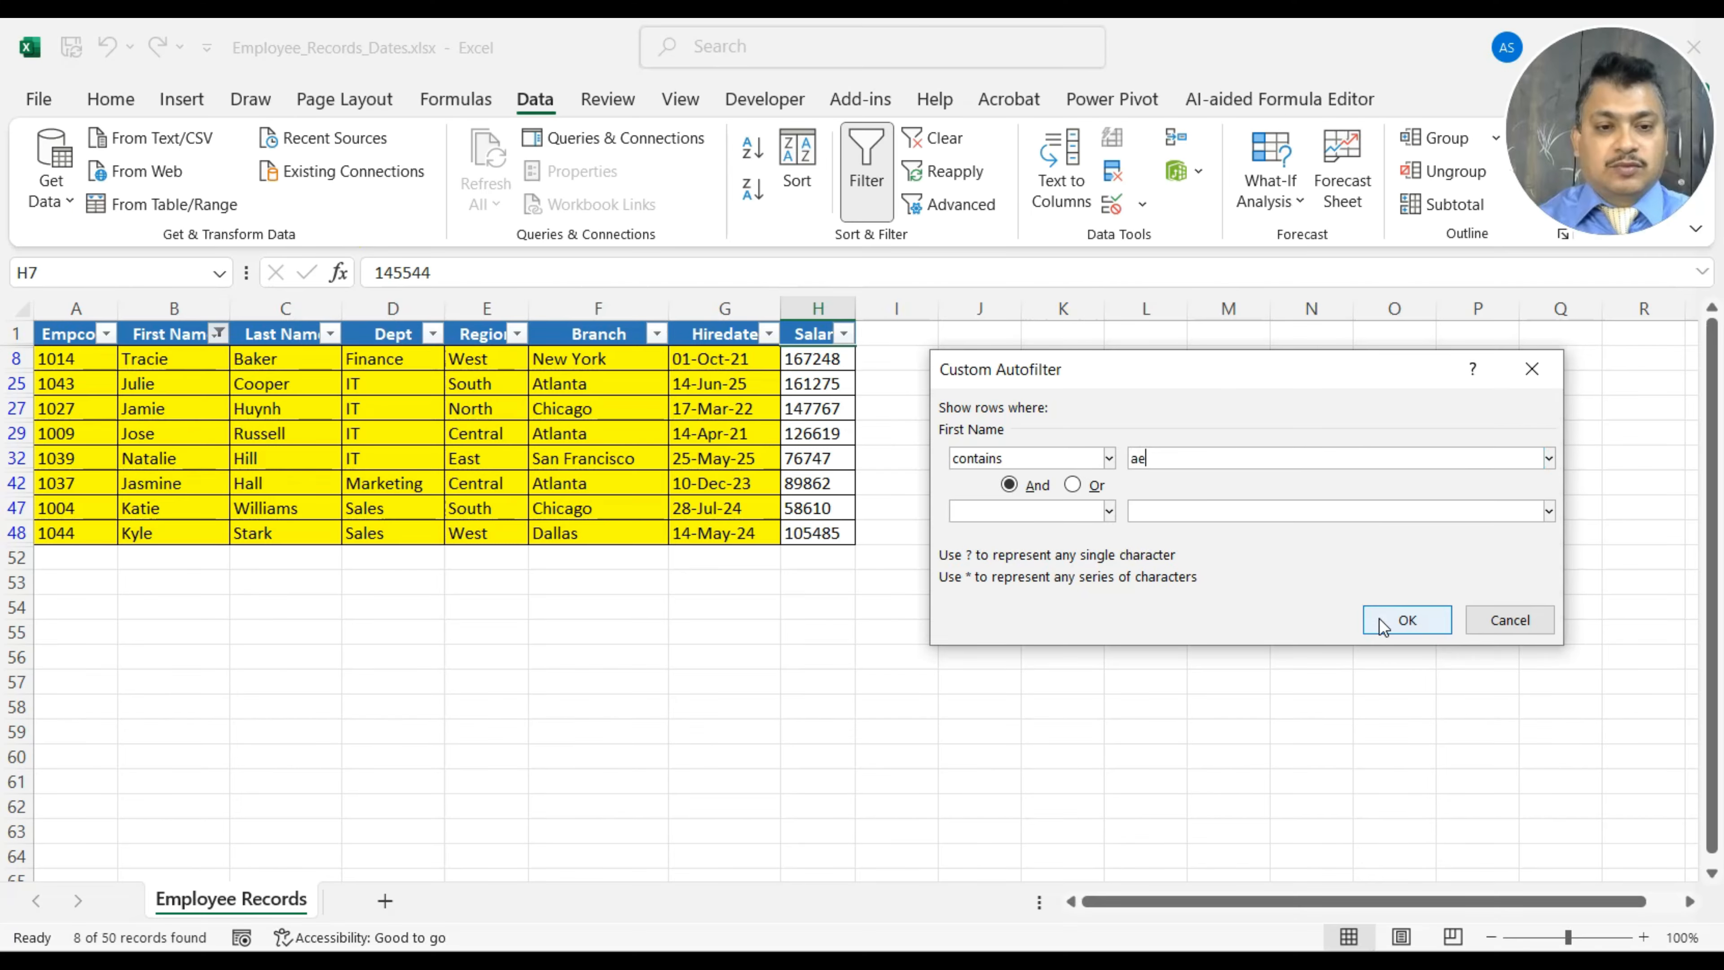
pyautogui.click(1184, 757)
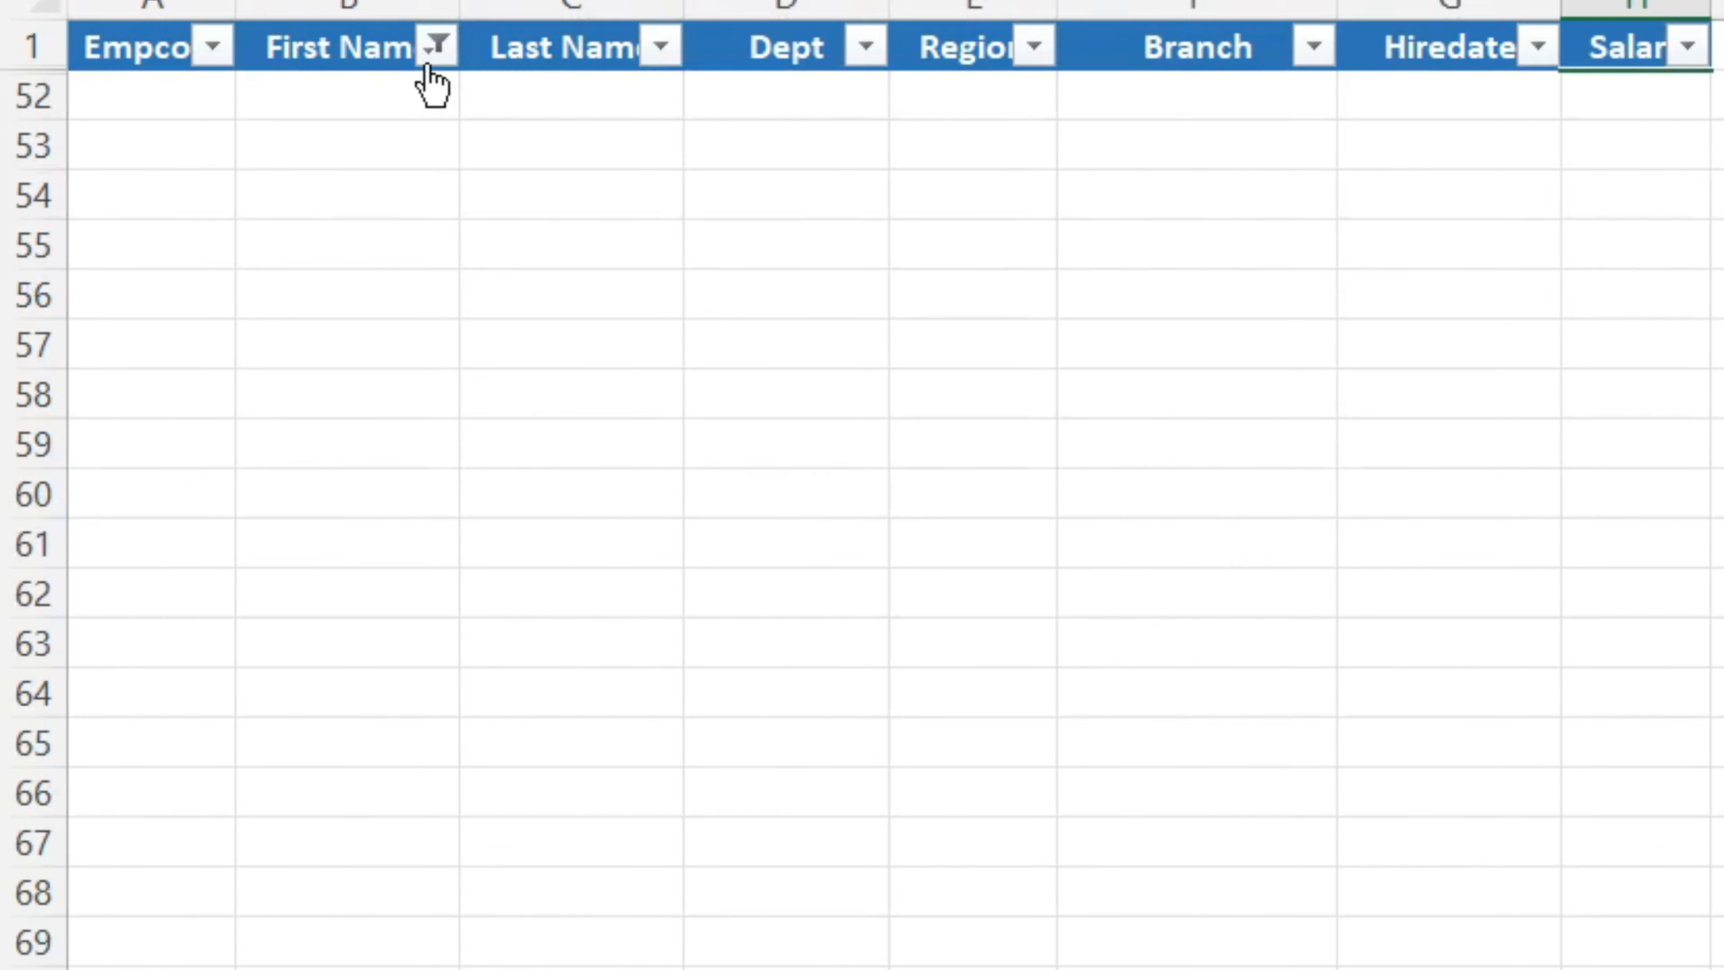
# Change the First Name text filter to keep names that do not contain "i", check the filtered records, and select the first remaining name.
pyautogui.click(218, 333)
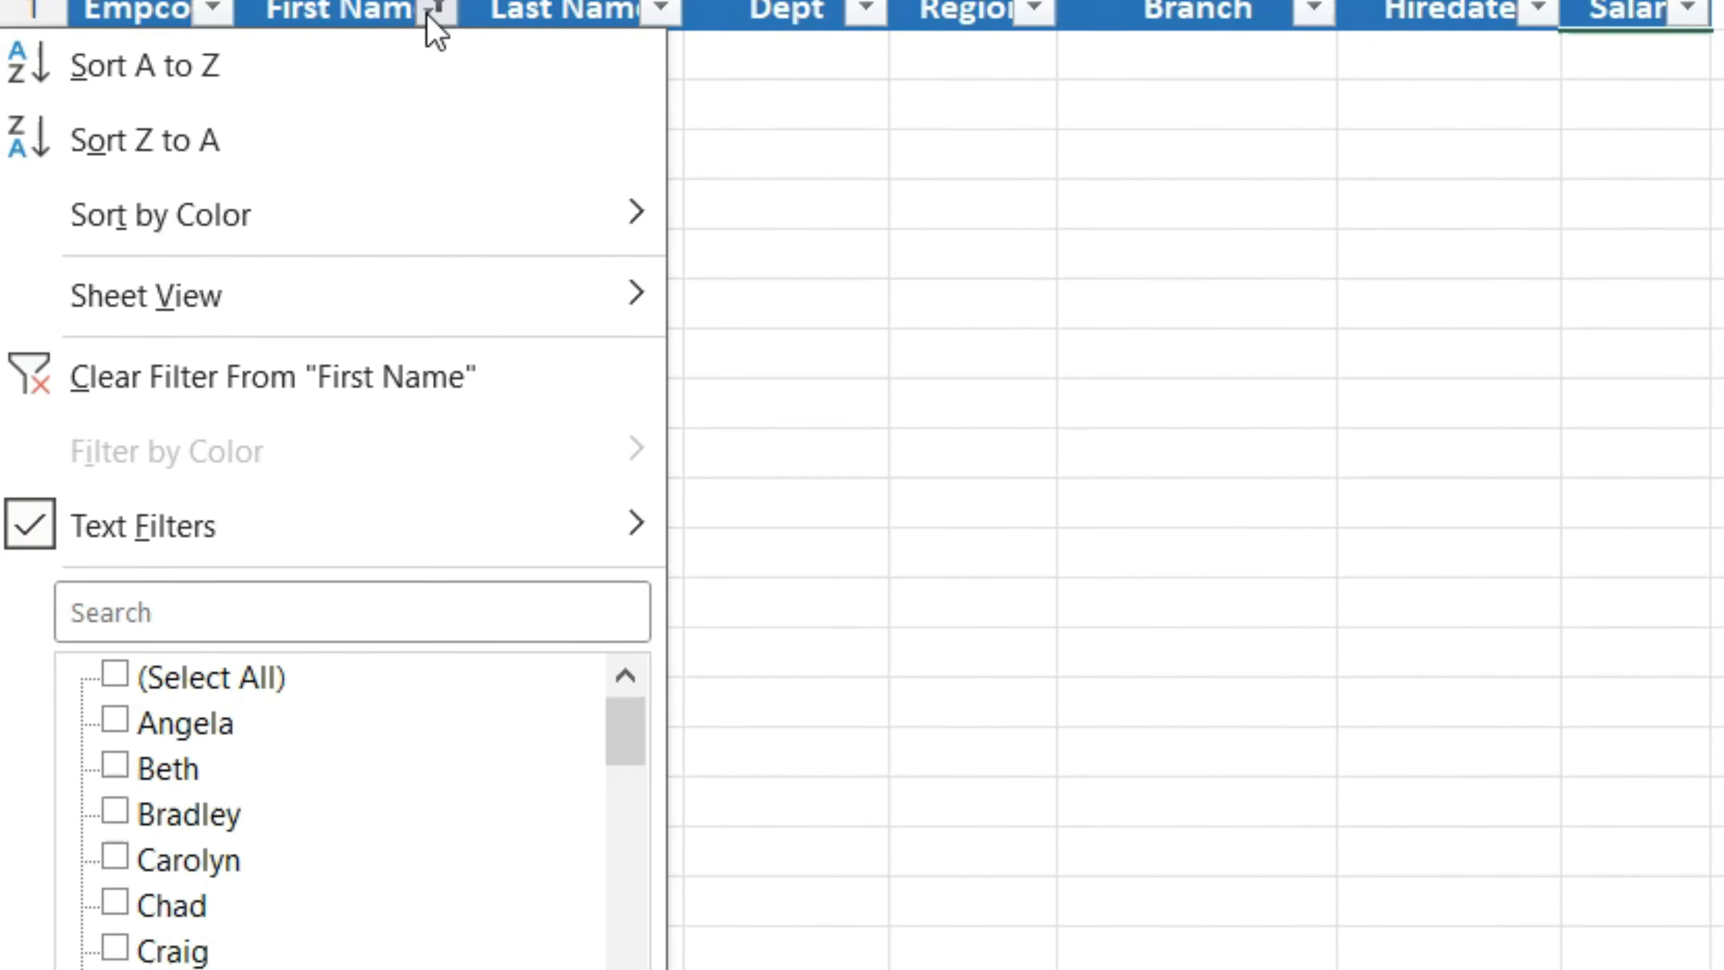
pyautogui.moveTo(557, 516)
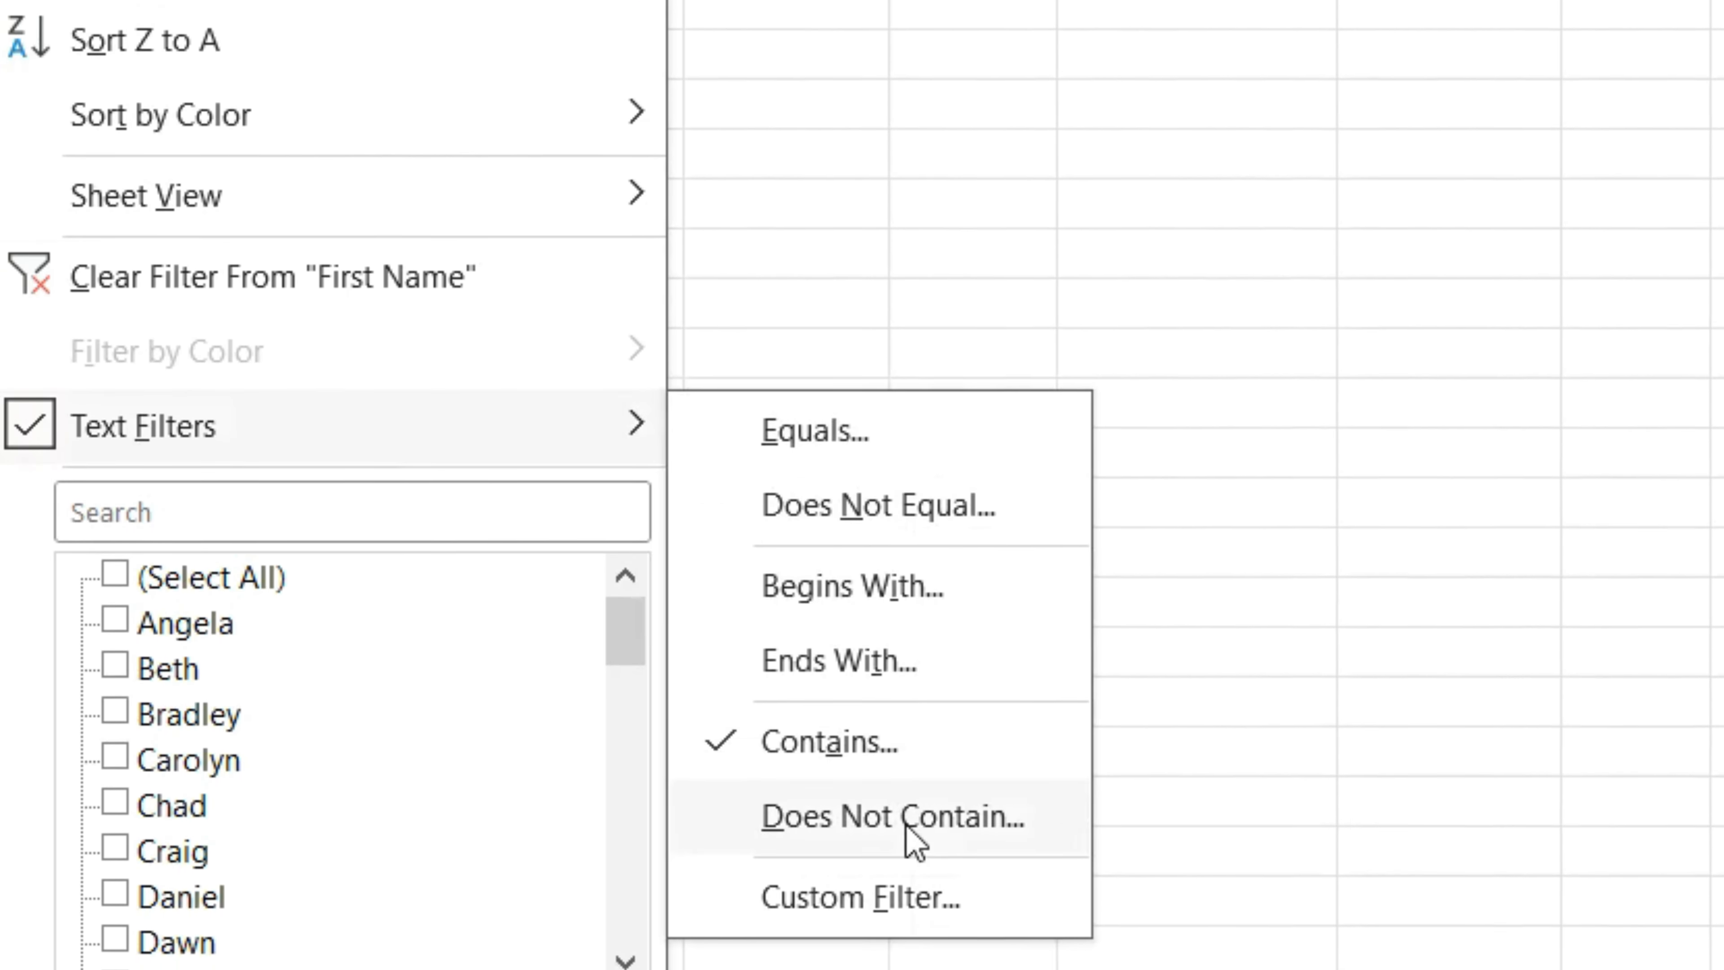
pyautogui.click(908, 818)
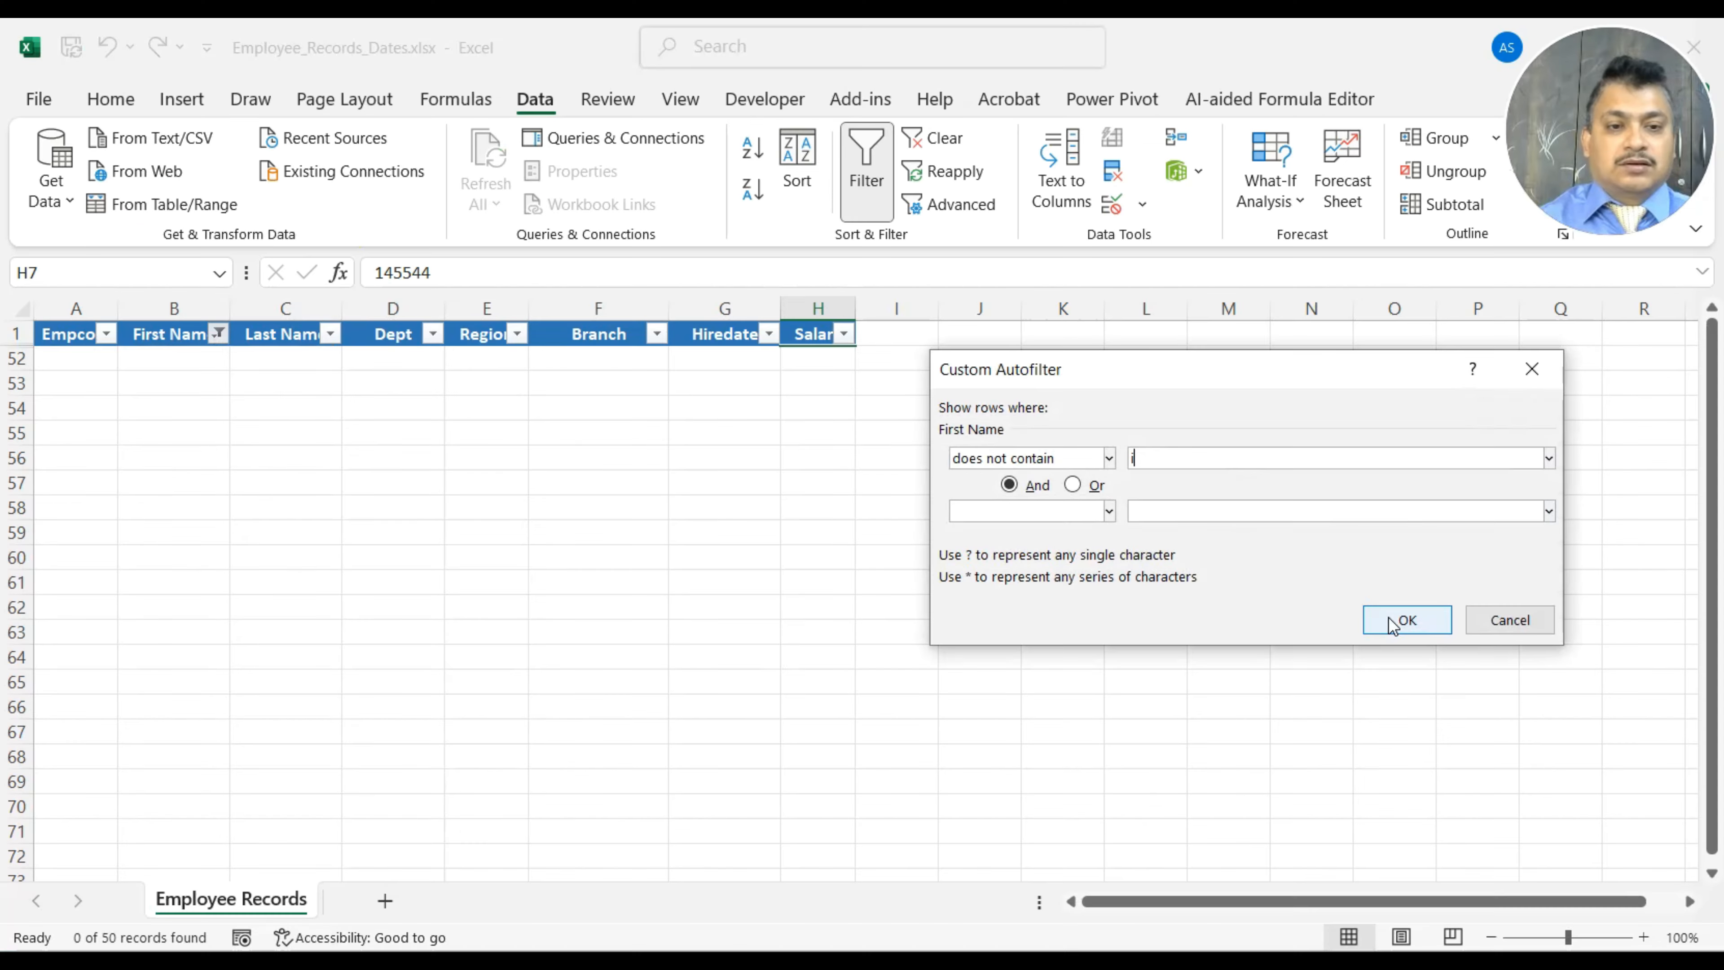
pyautogui.click(1263, 755)
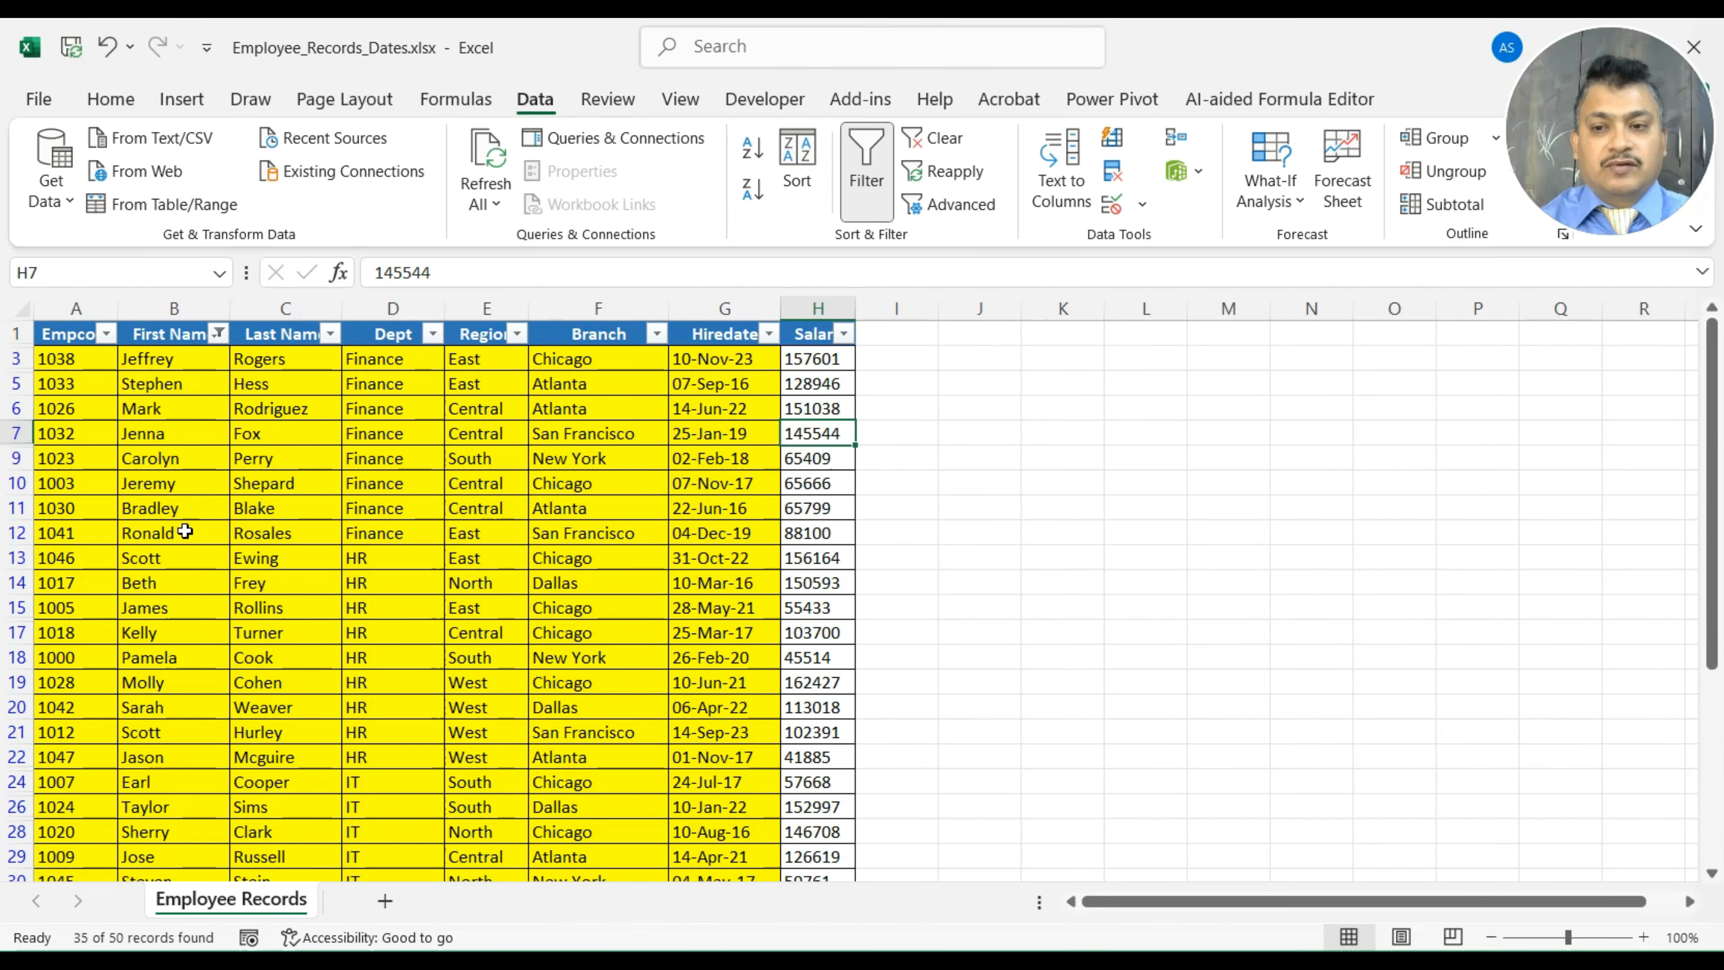
pyautogui.scroll(-7, 204, 544)
pyautogui.scroll(7, 184, 563)
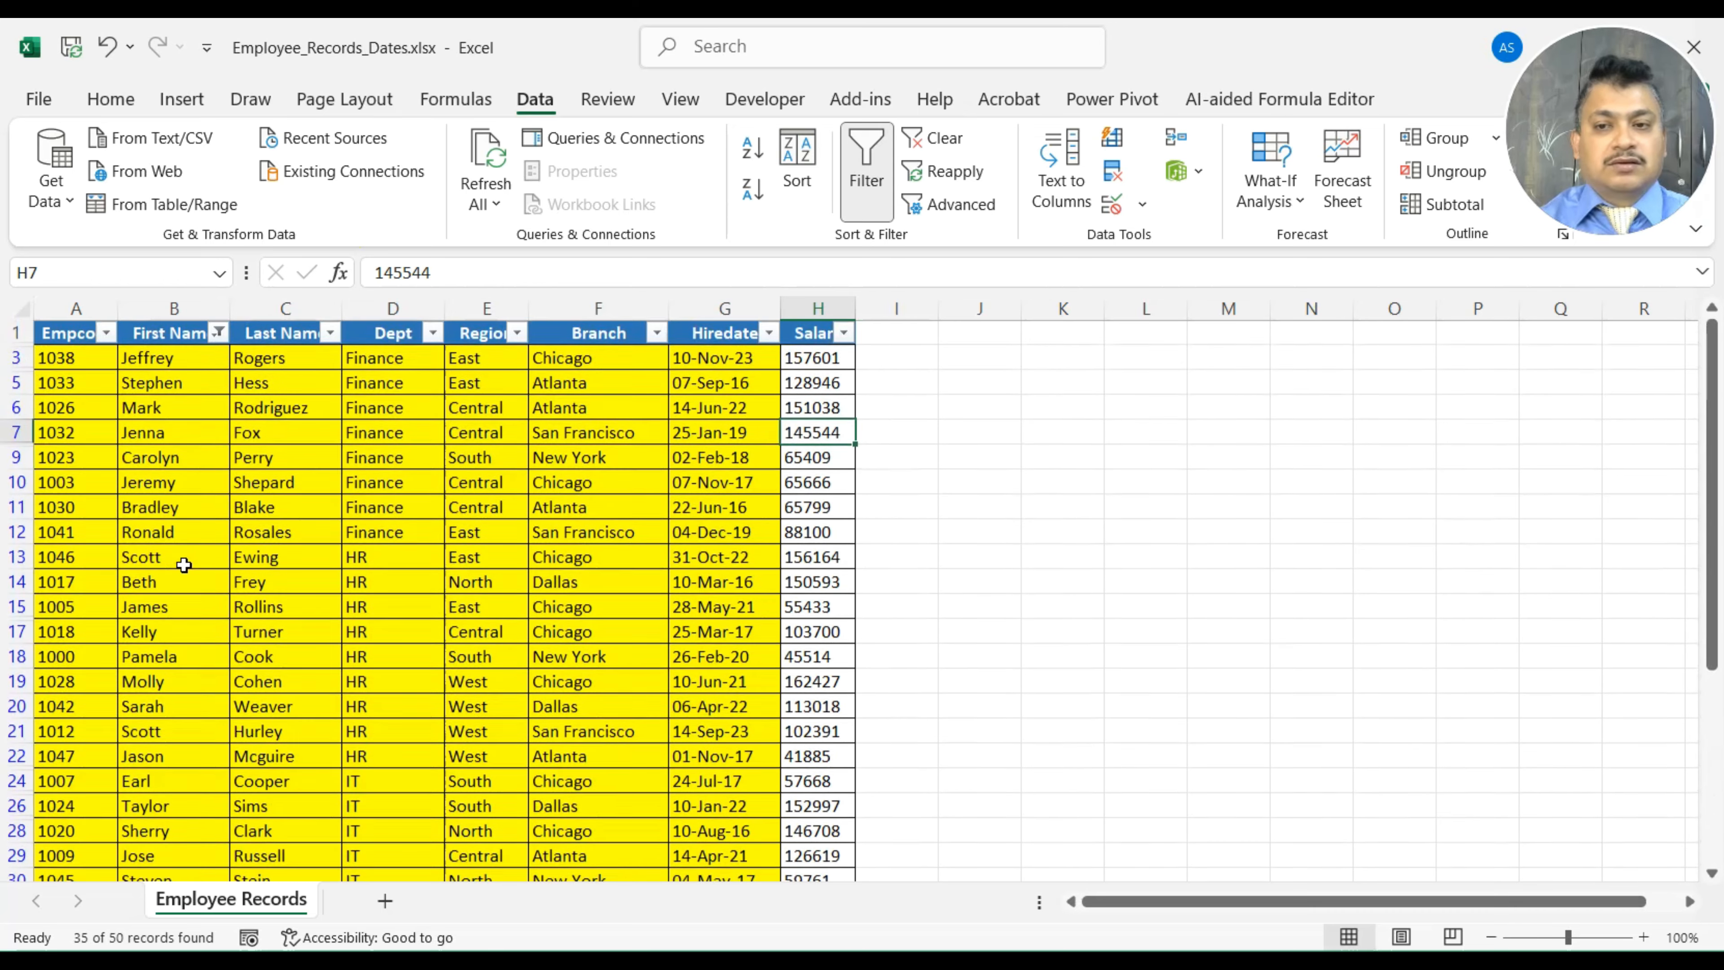
pyautogui.click(175, 367)
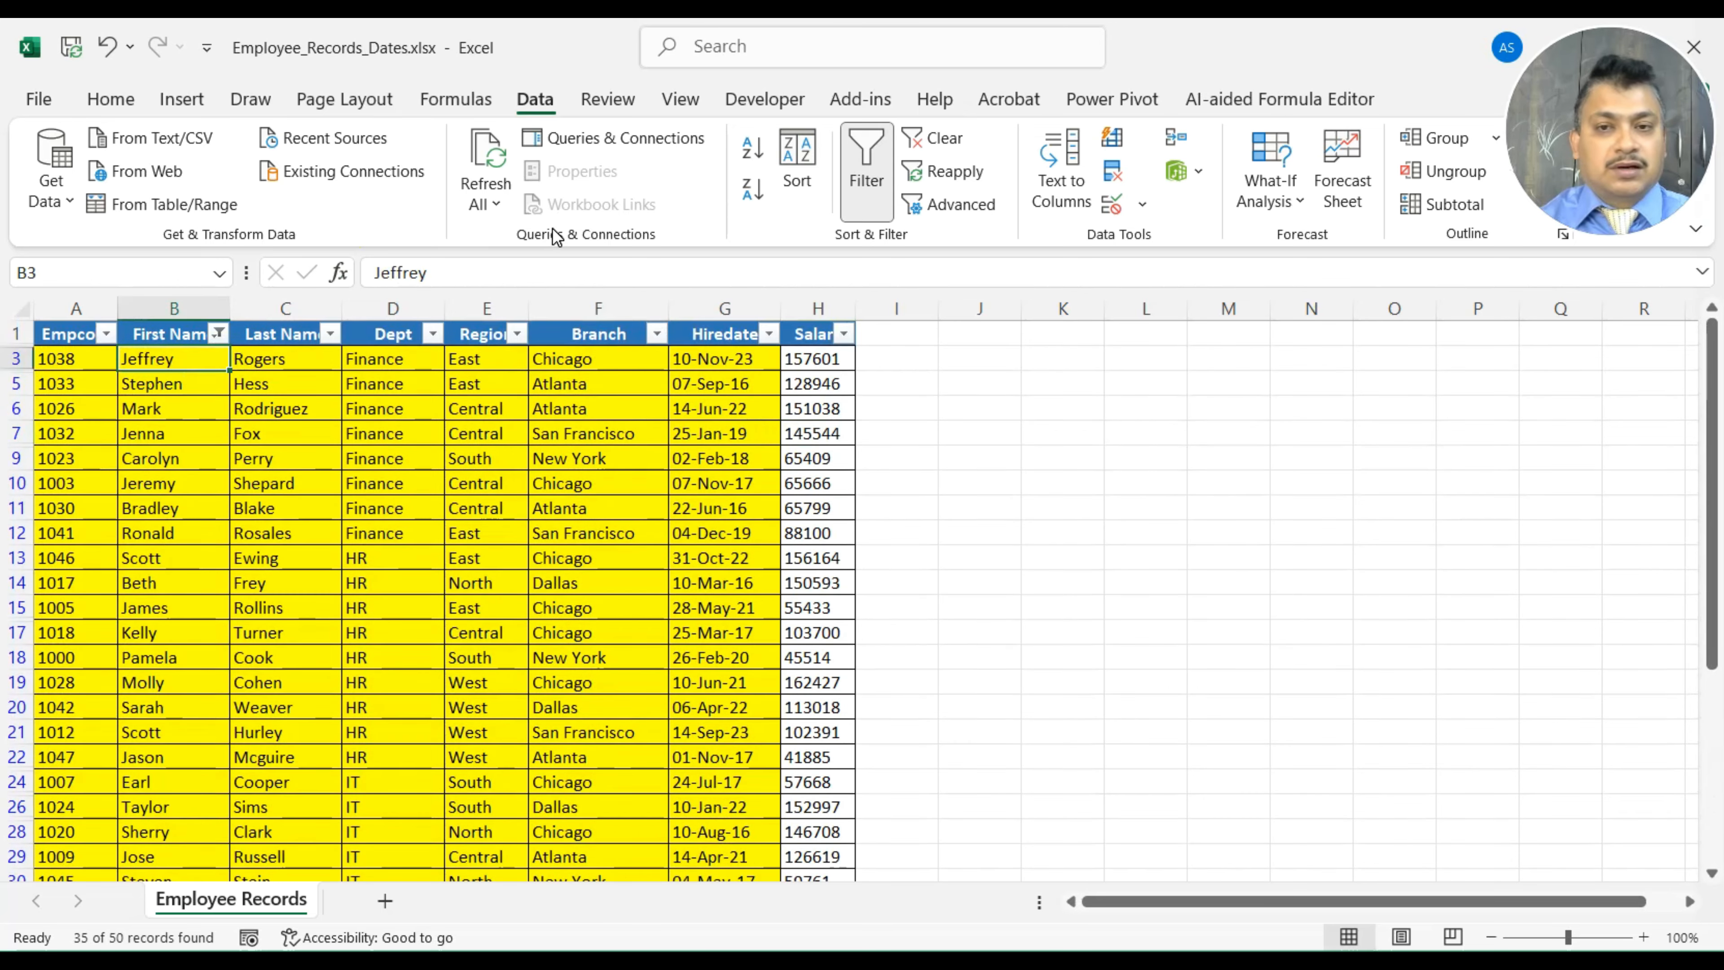
# Sort the filtered employee records by First Name from A to Z and select the first listed name.
pyautogui.click(756, 159)
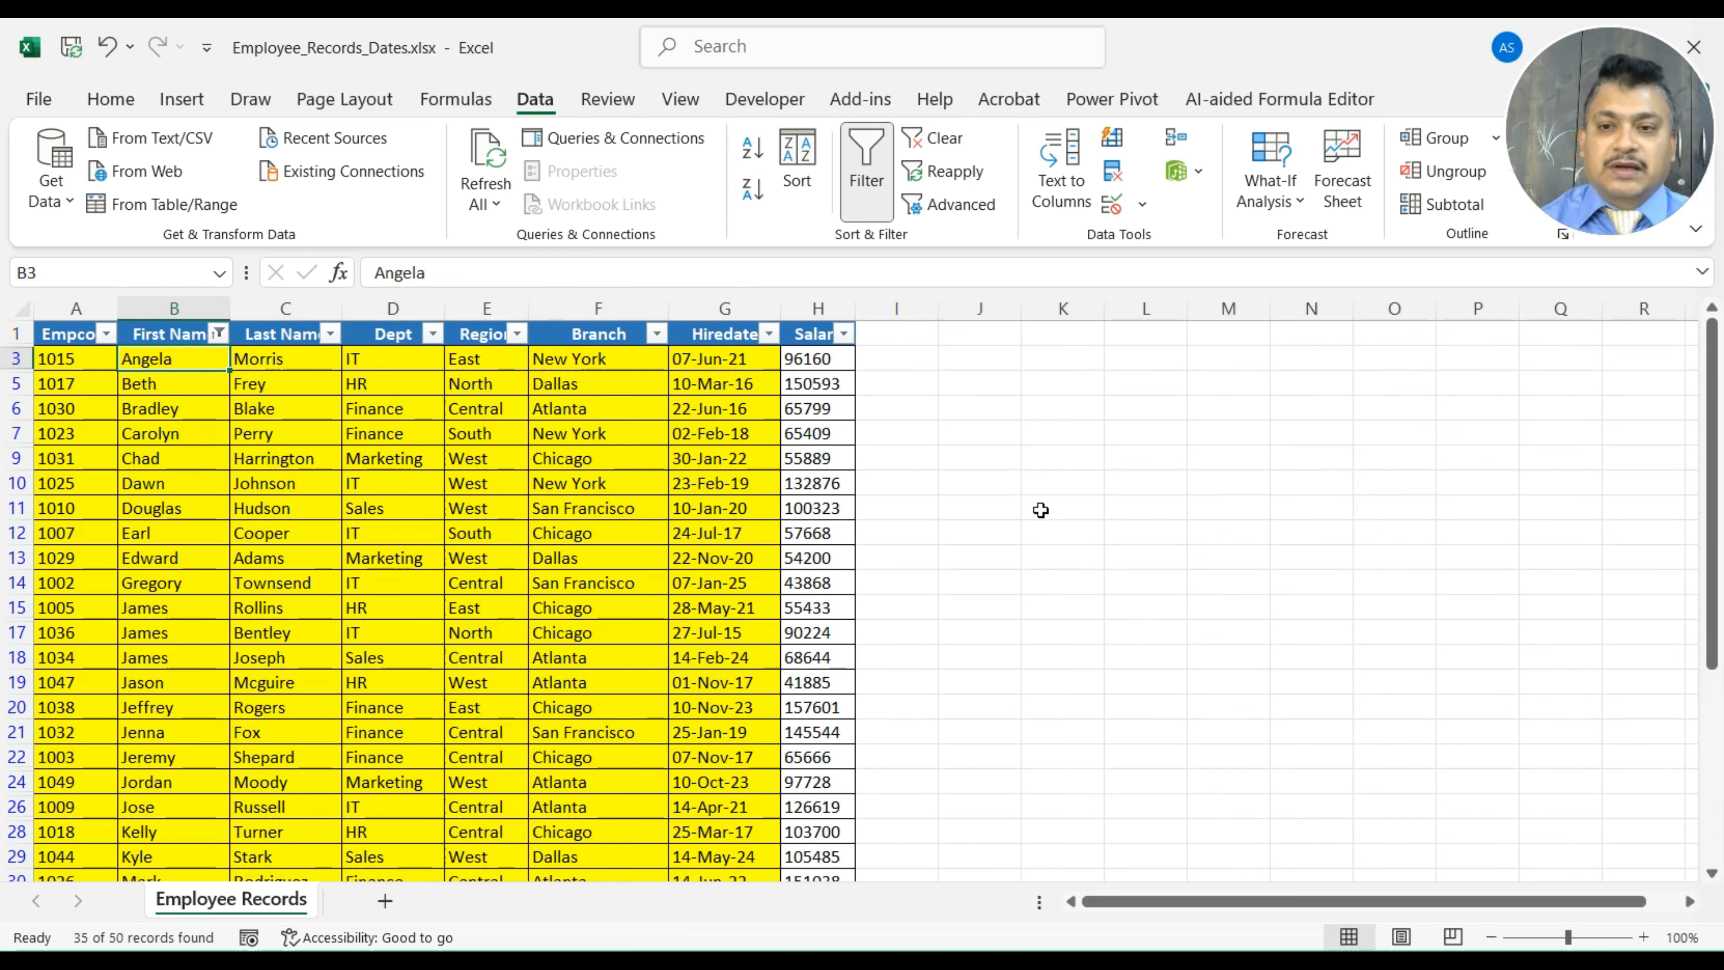
pyautogui.click(175, 393)
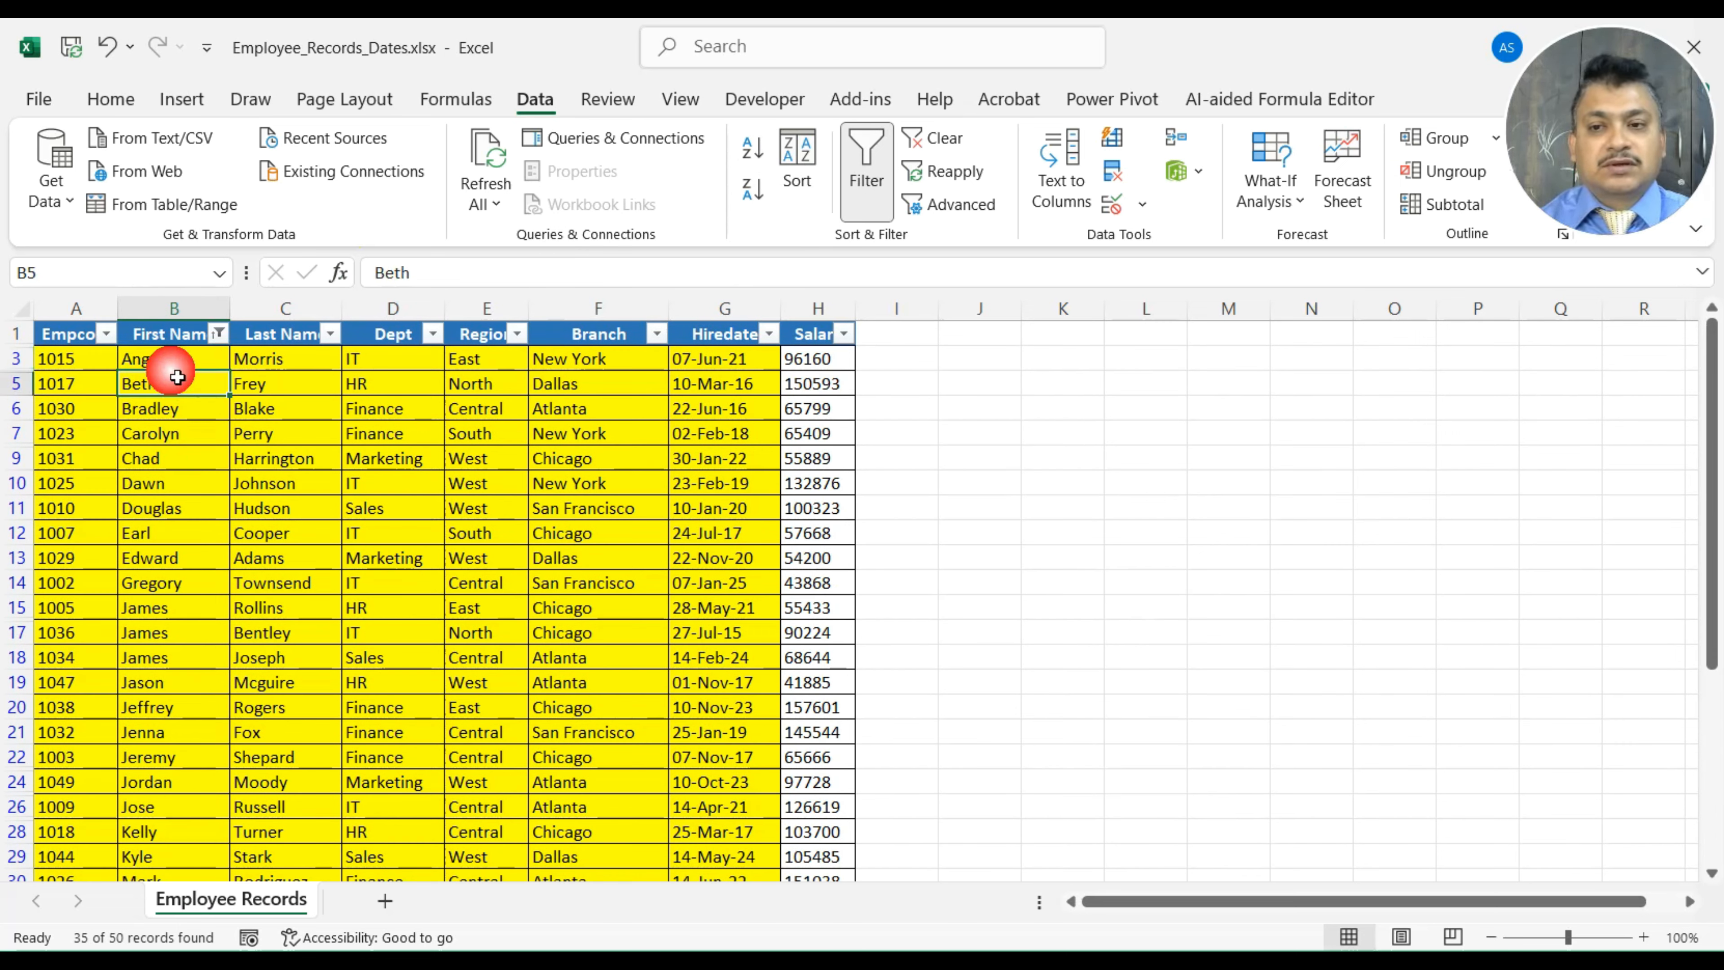
pyautogui.click(175, 365)
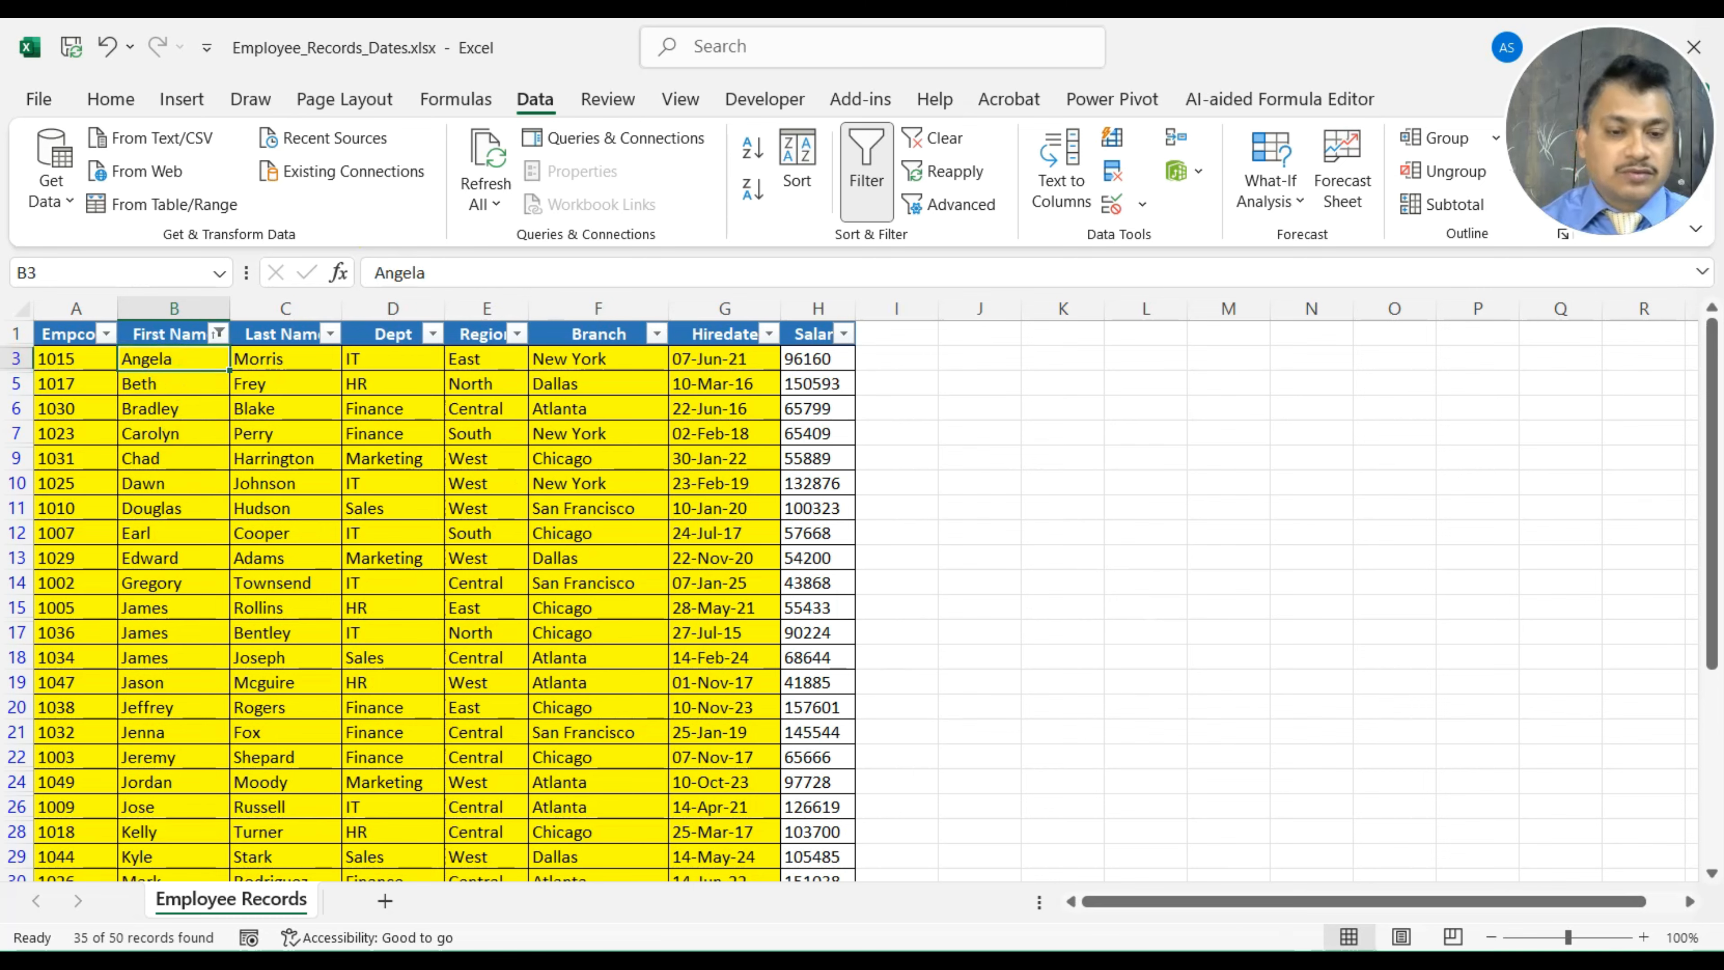
# Fill the visible records in A34:G50 with the standard green cell color.
pyautogui.scroll(-3, 1012, 660)
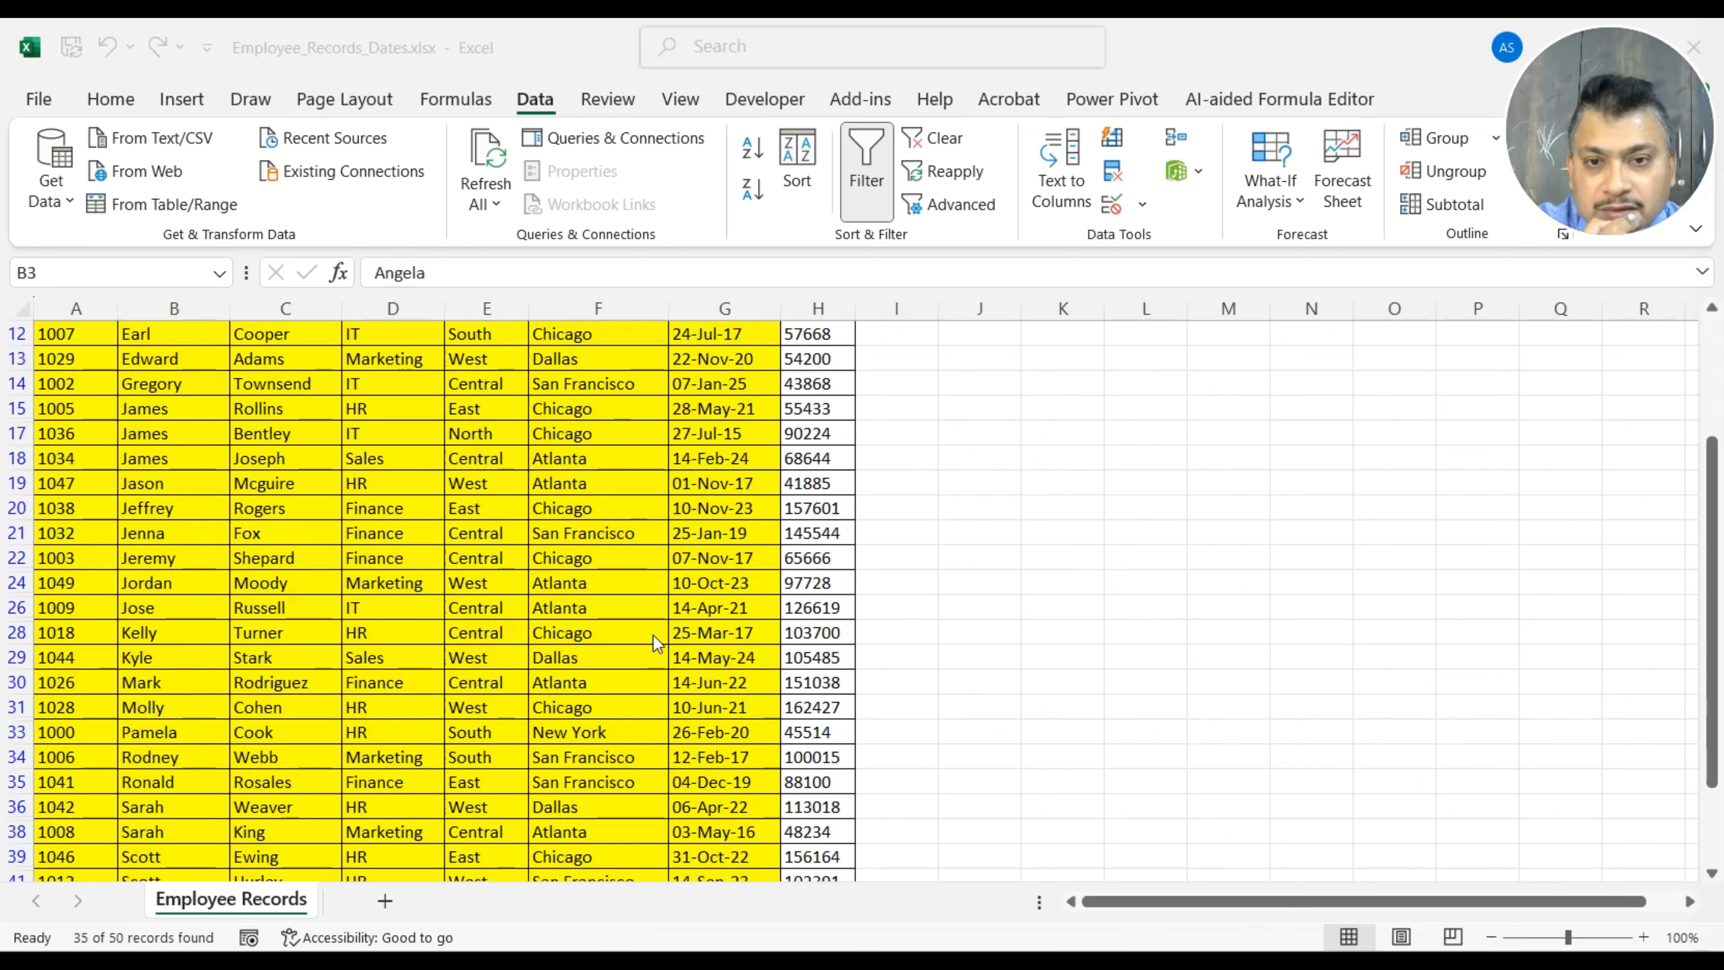
pyautogui.scroll(3, 468, 633)
pyautogui.scroll(-5, 165, 492)
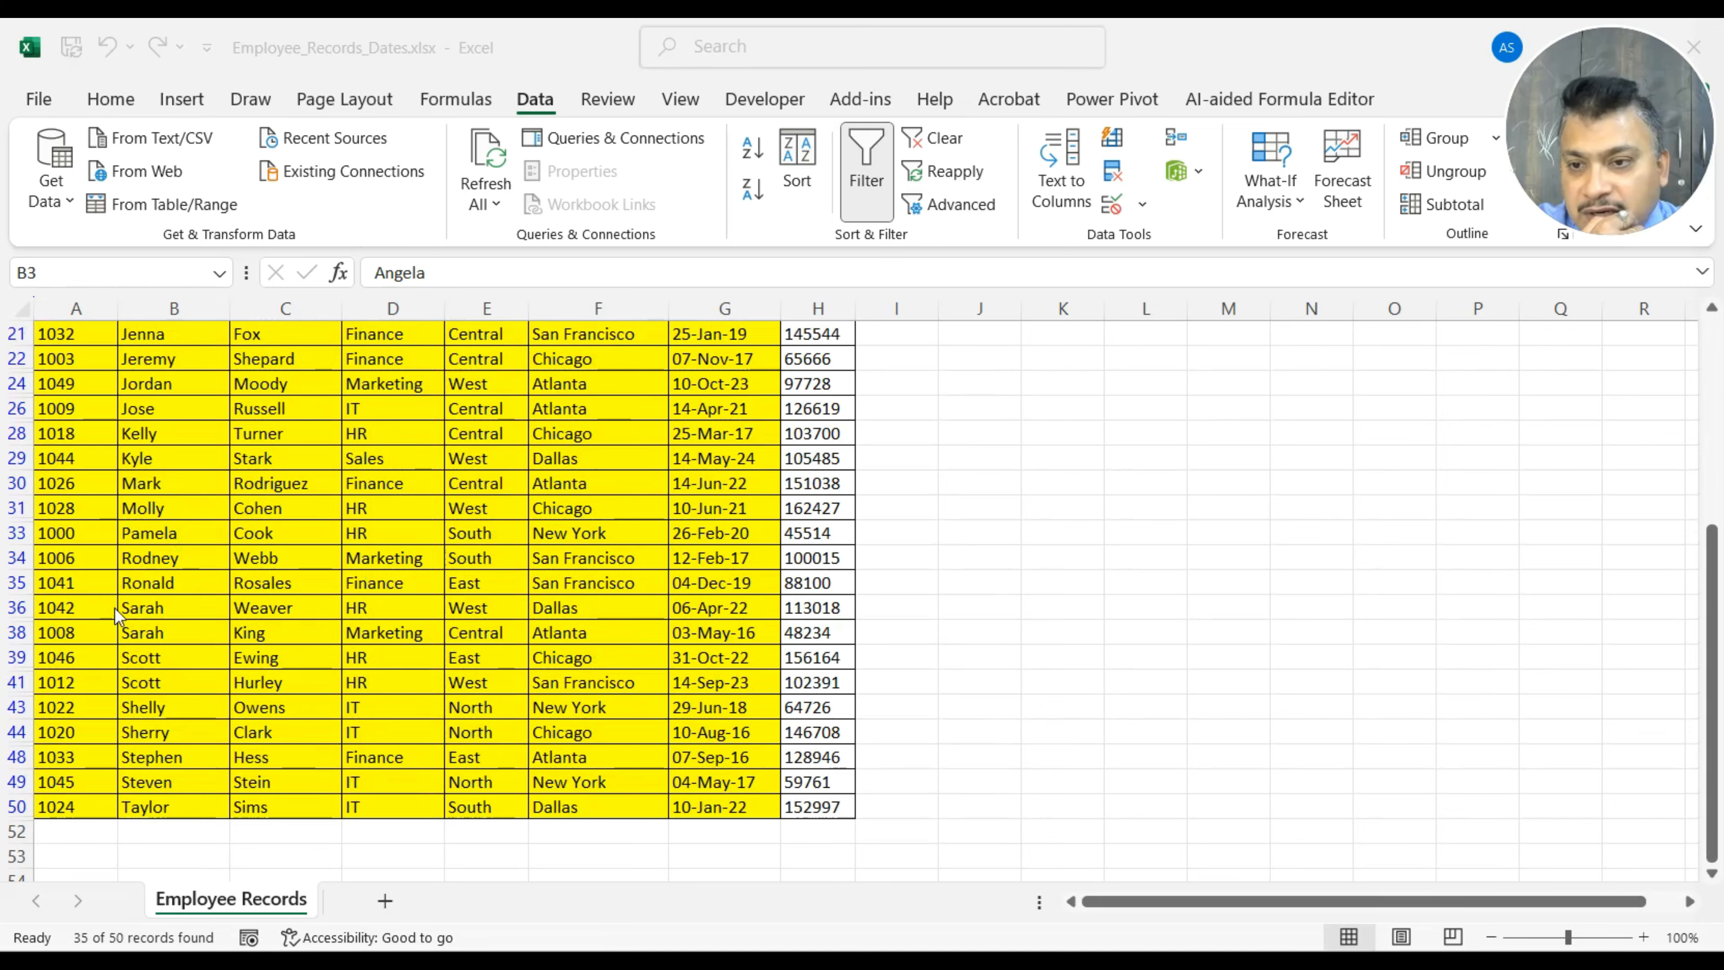
pyautogui.click(67, 562)
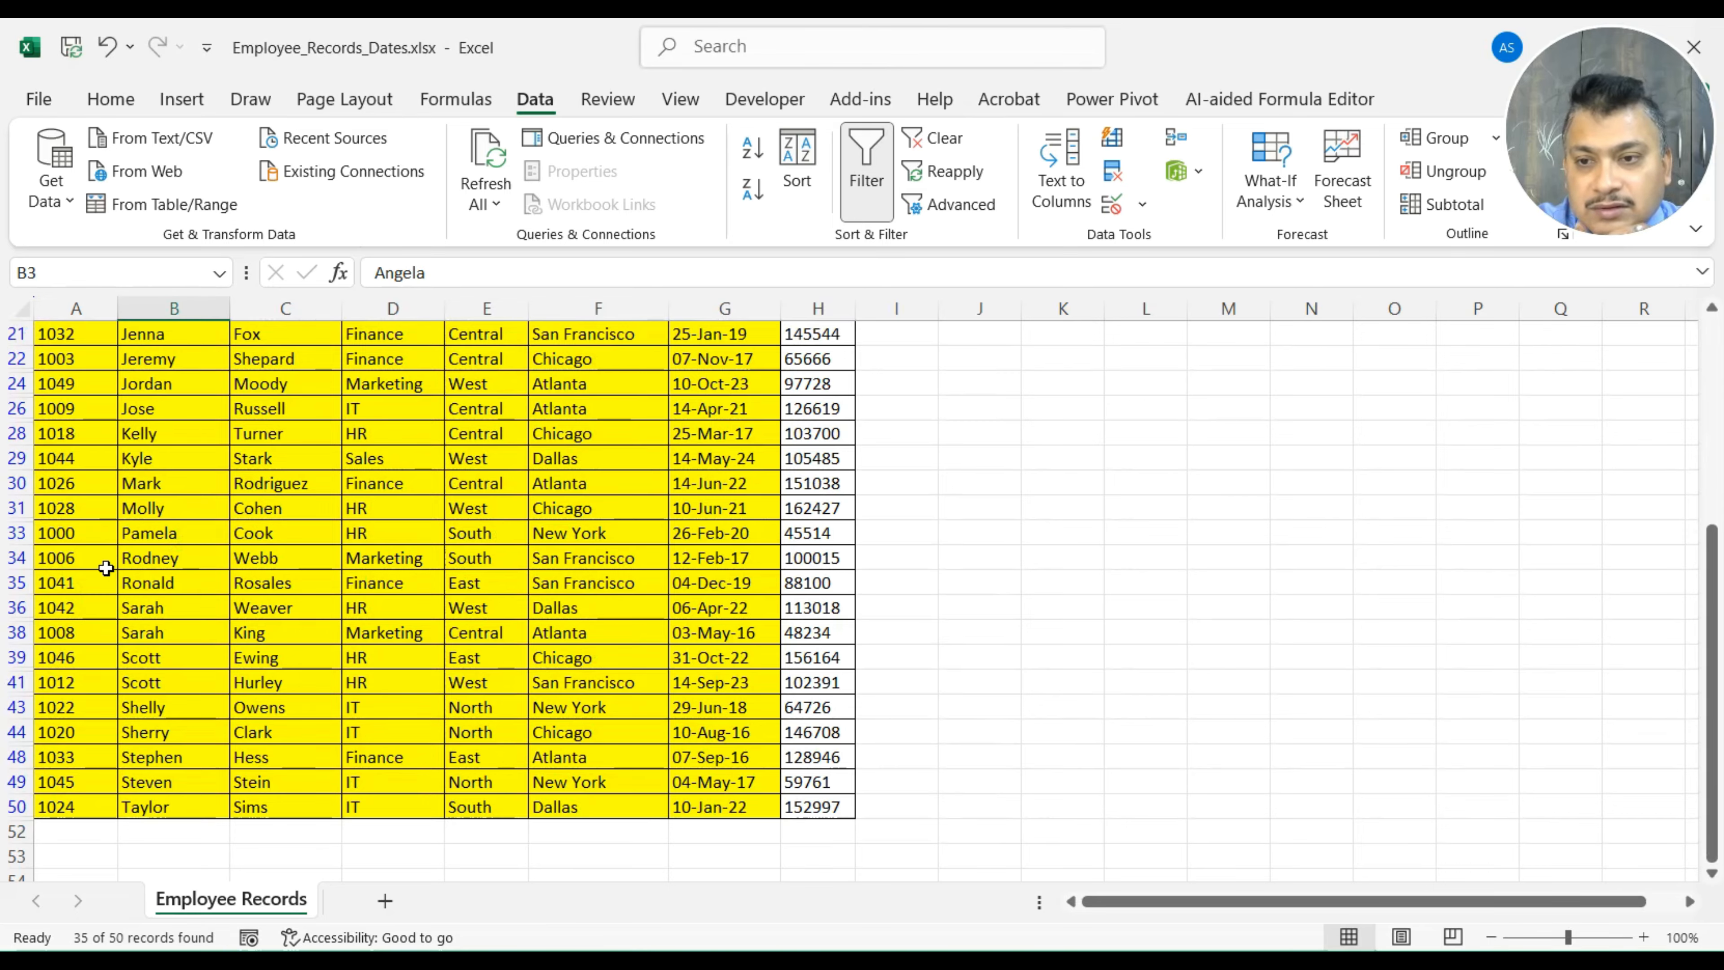
pyautogui.moveTo(102, 563); pyautogui.dragTo(725, 806)
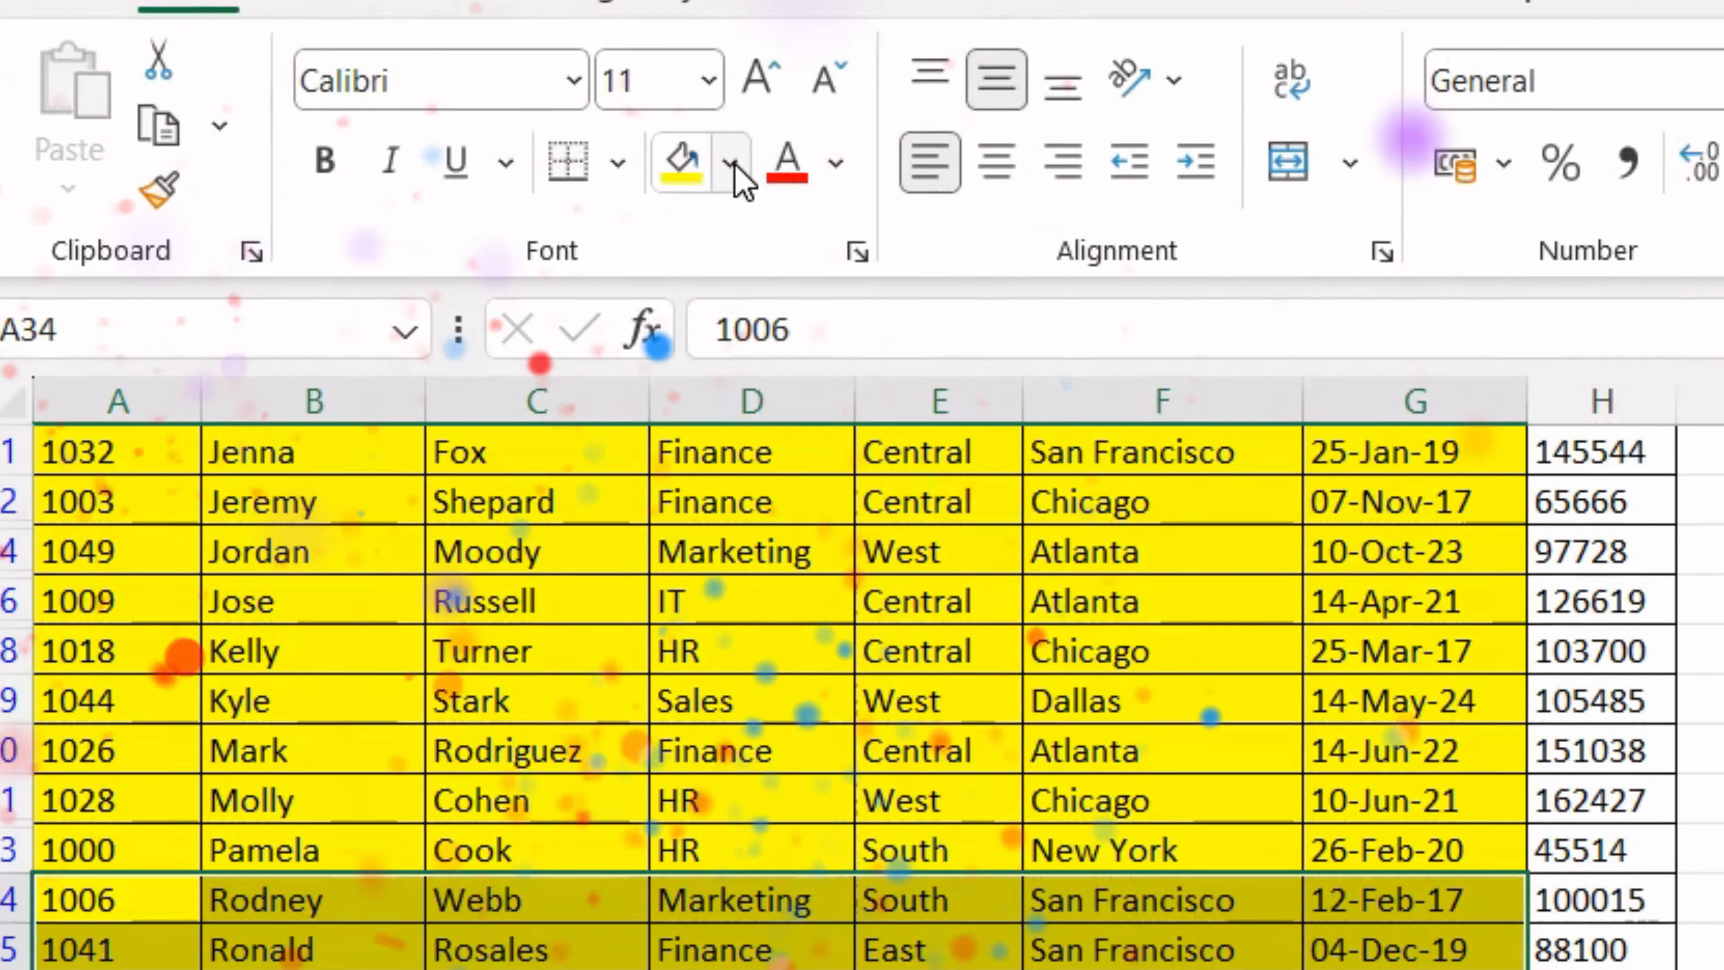
pyautogui.click(733, 166)
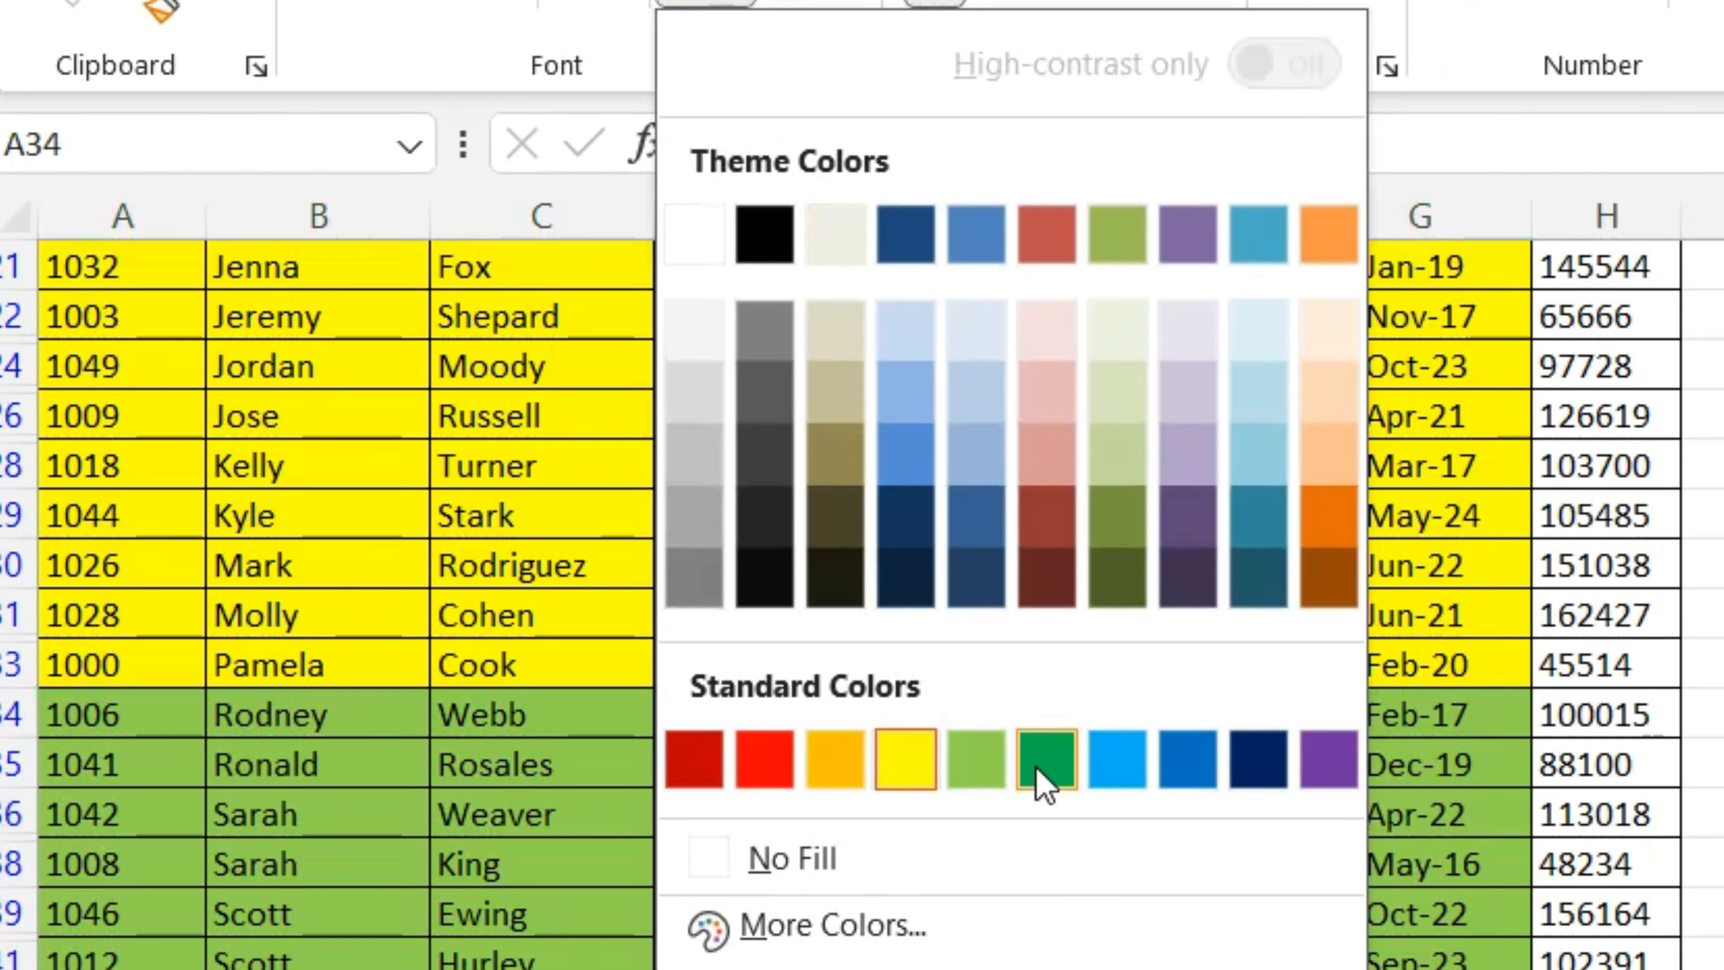
pyautogui.click(1046, 765)
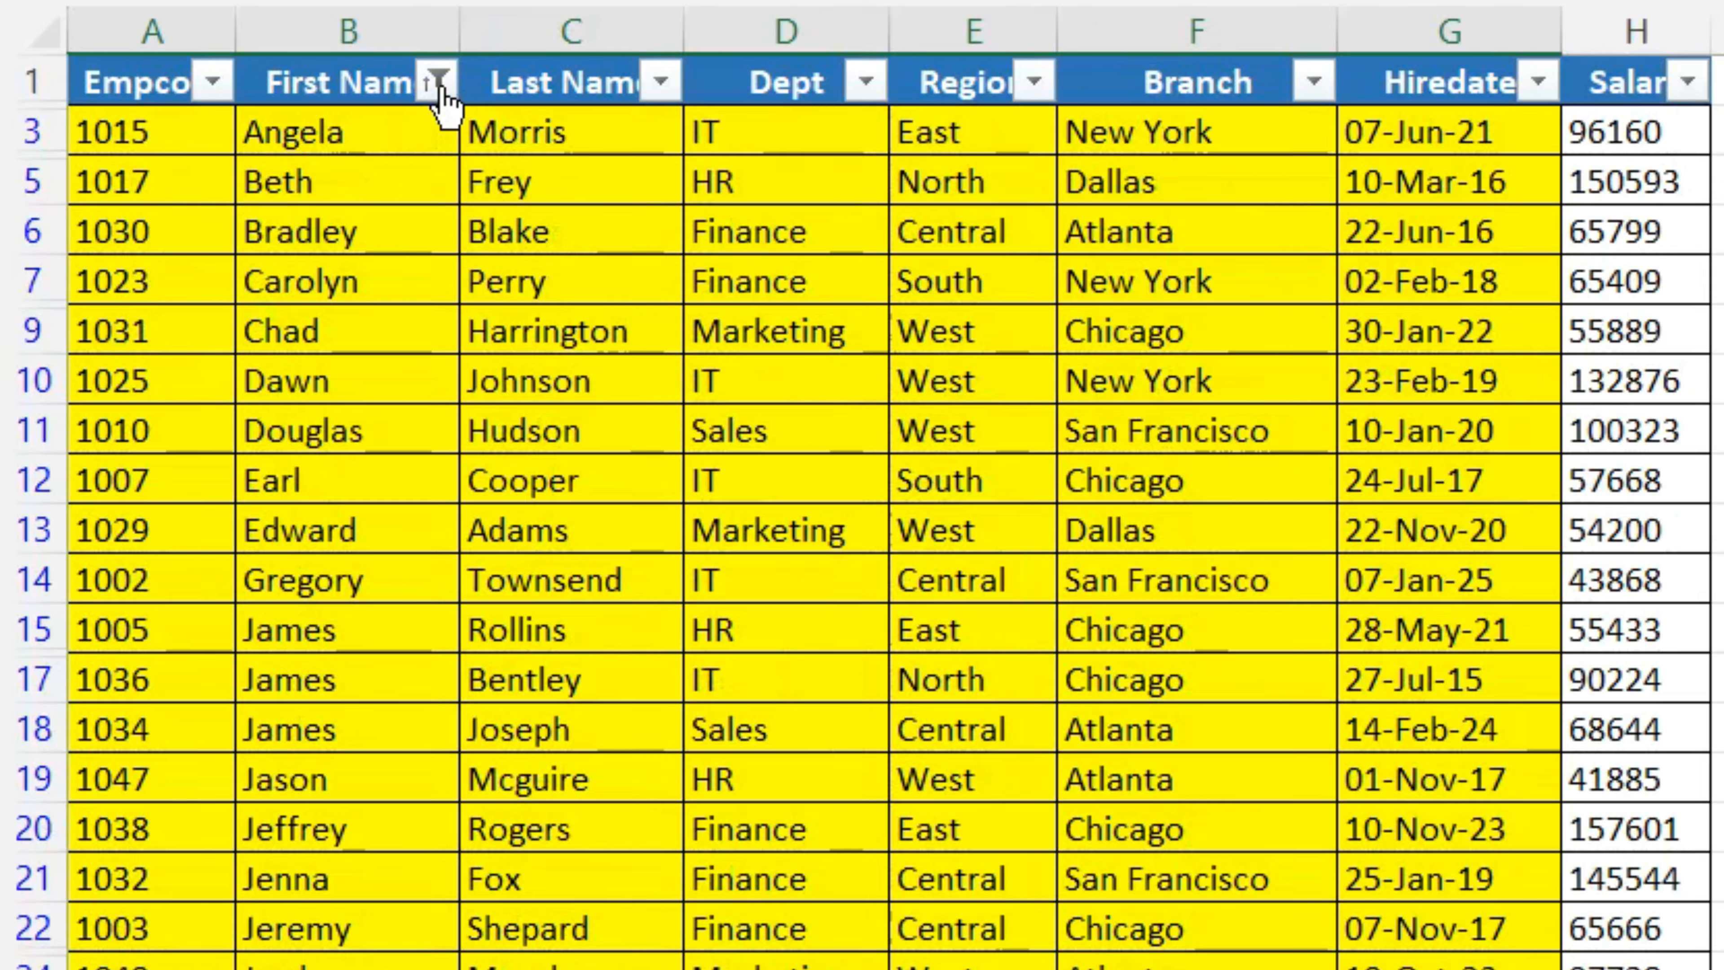
# Filter the First Name column by green cell color and sort the selected green range in ascending order by employee code.
pyautogui.click(218, 334)
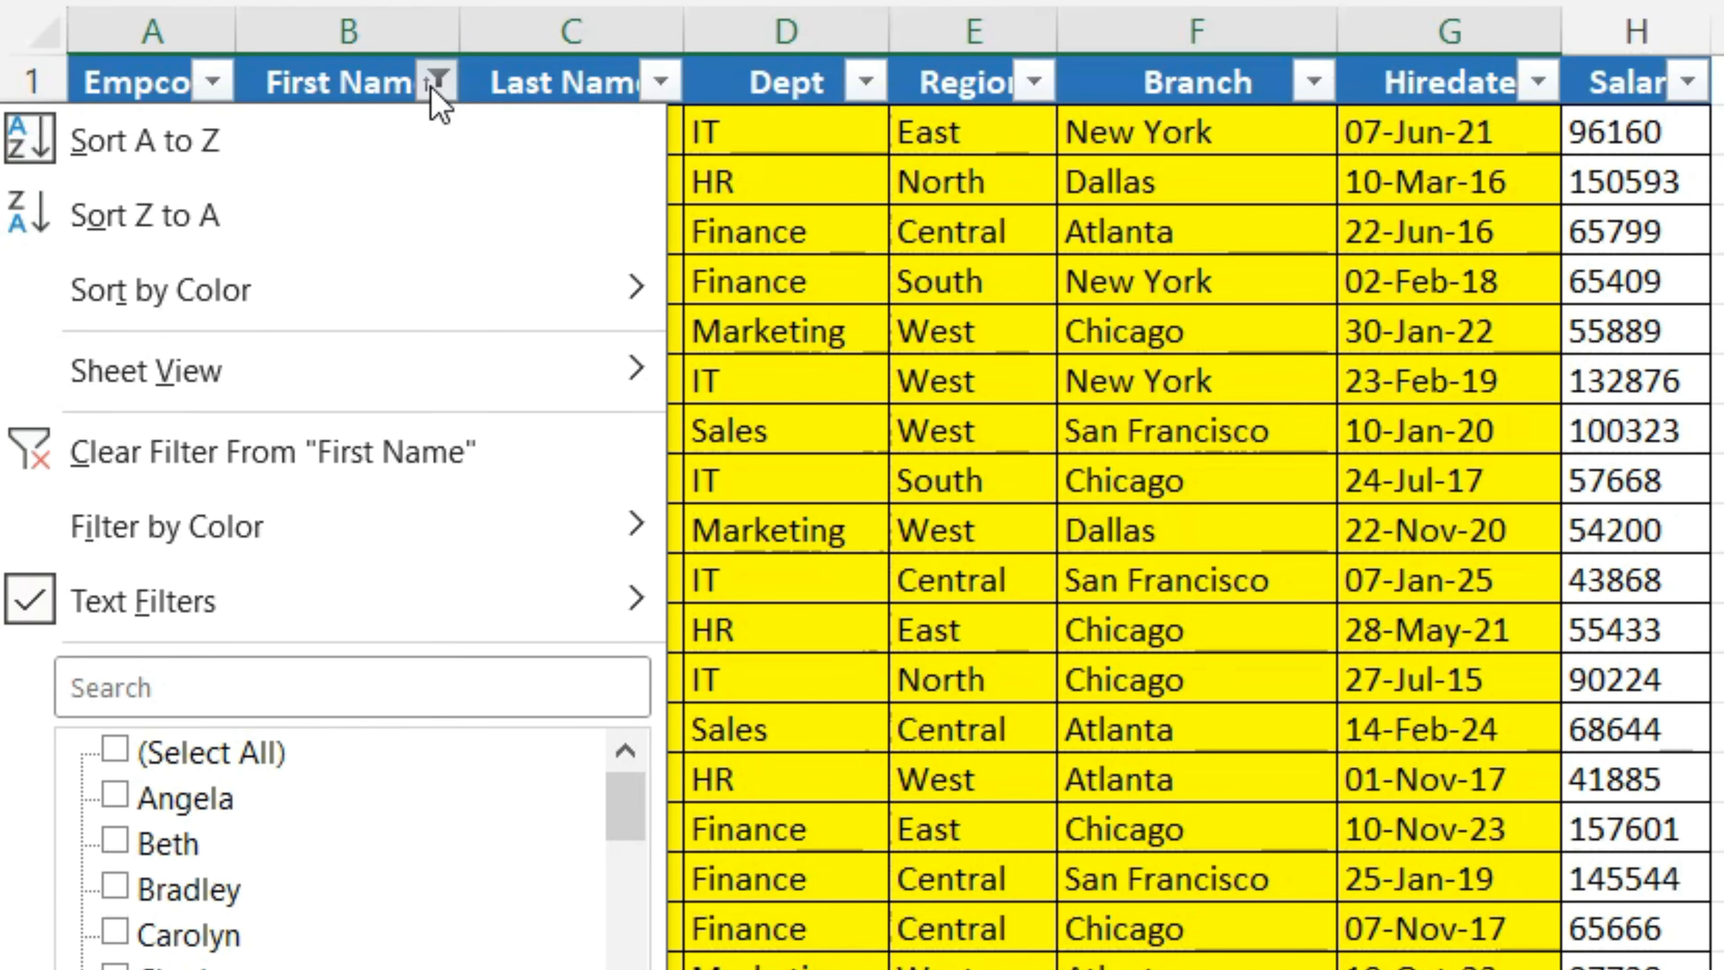
pyautogui.moveTo(232, 528)
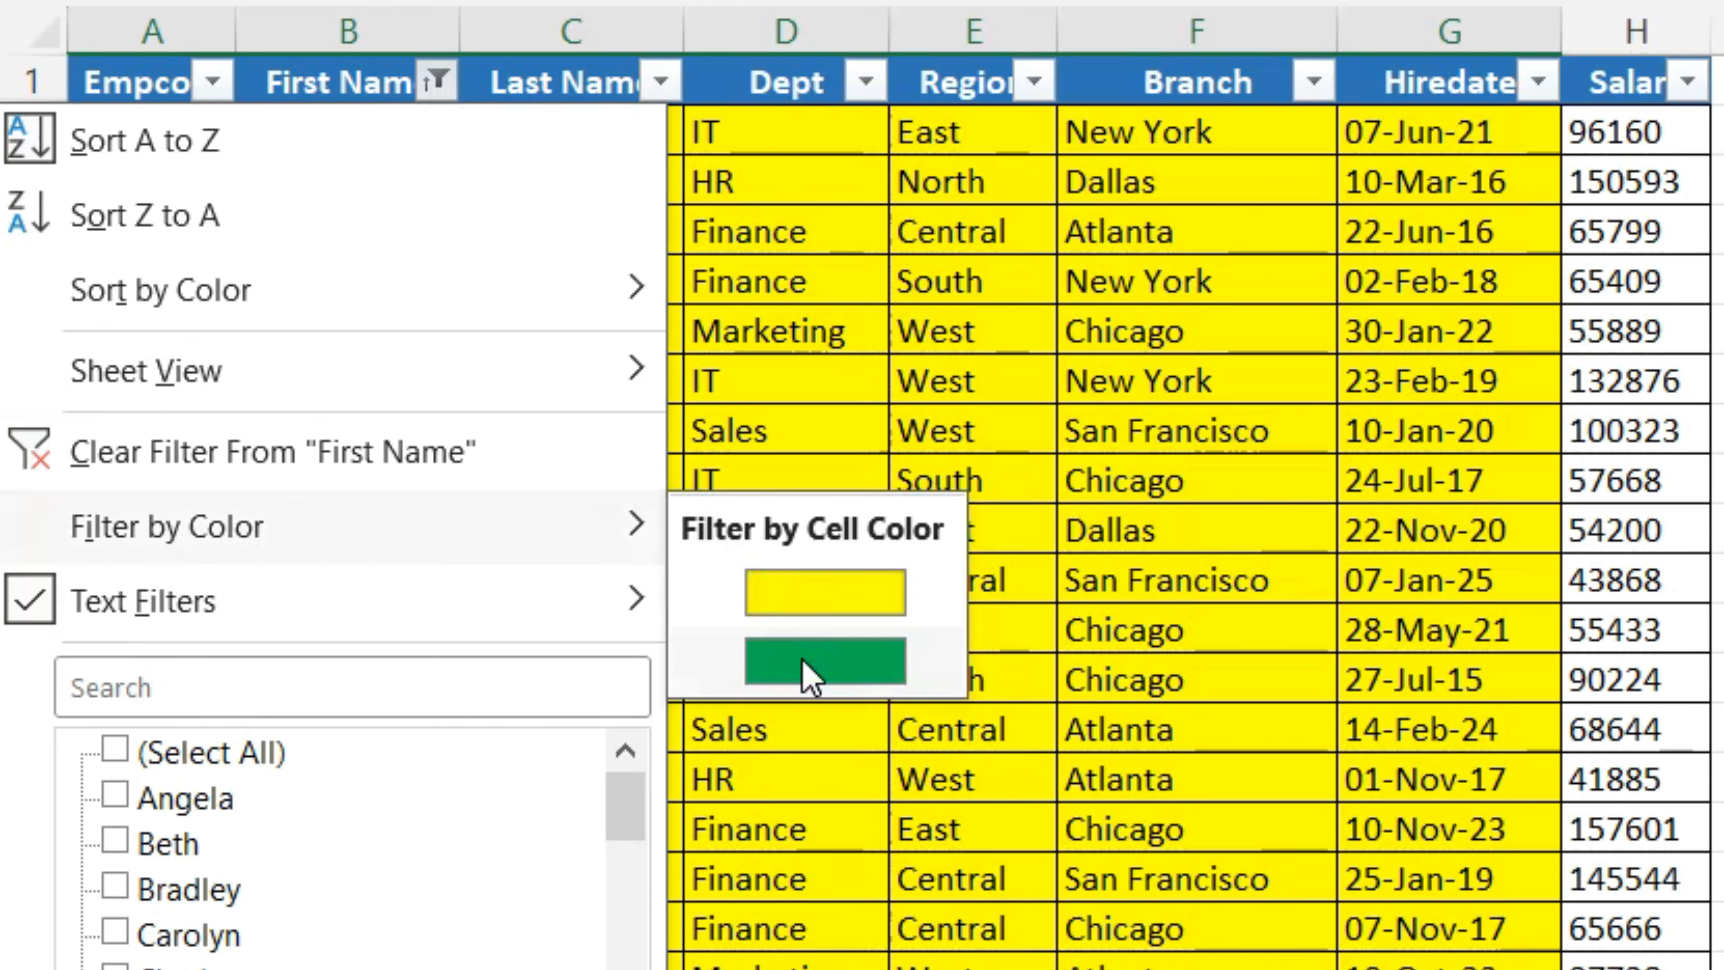
pyautogui.click(808, 679)
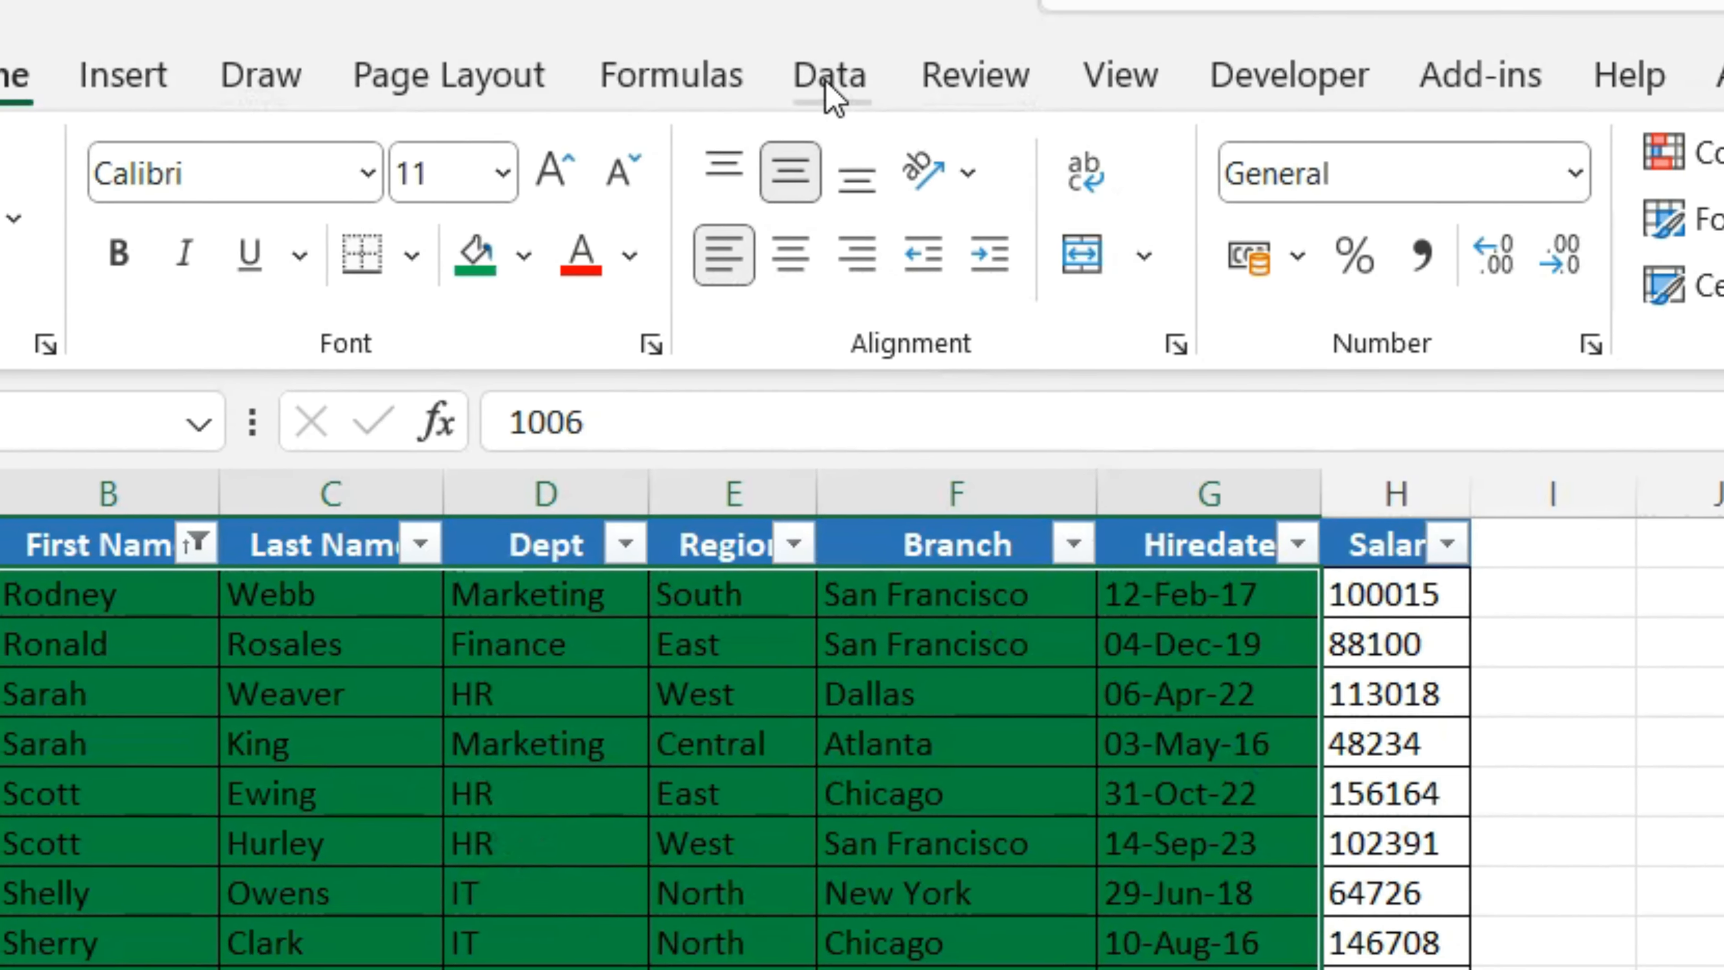
pyautogui.click(830, 78)
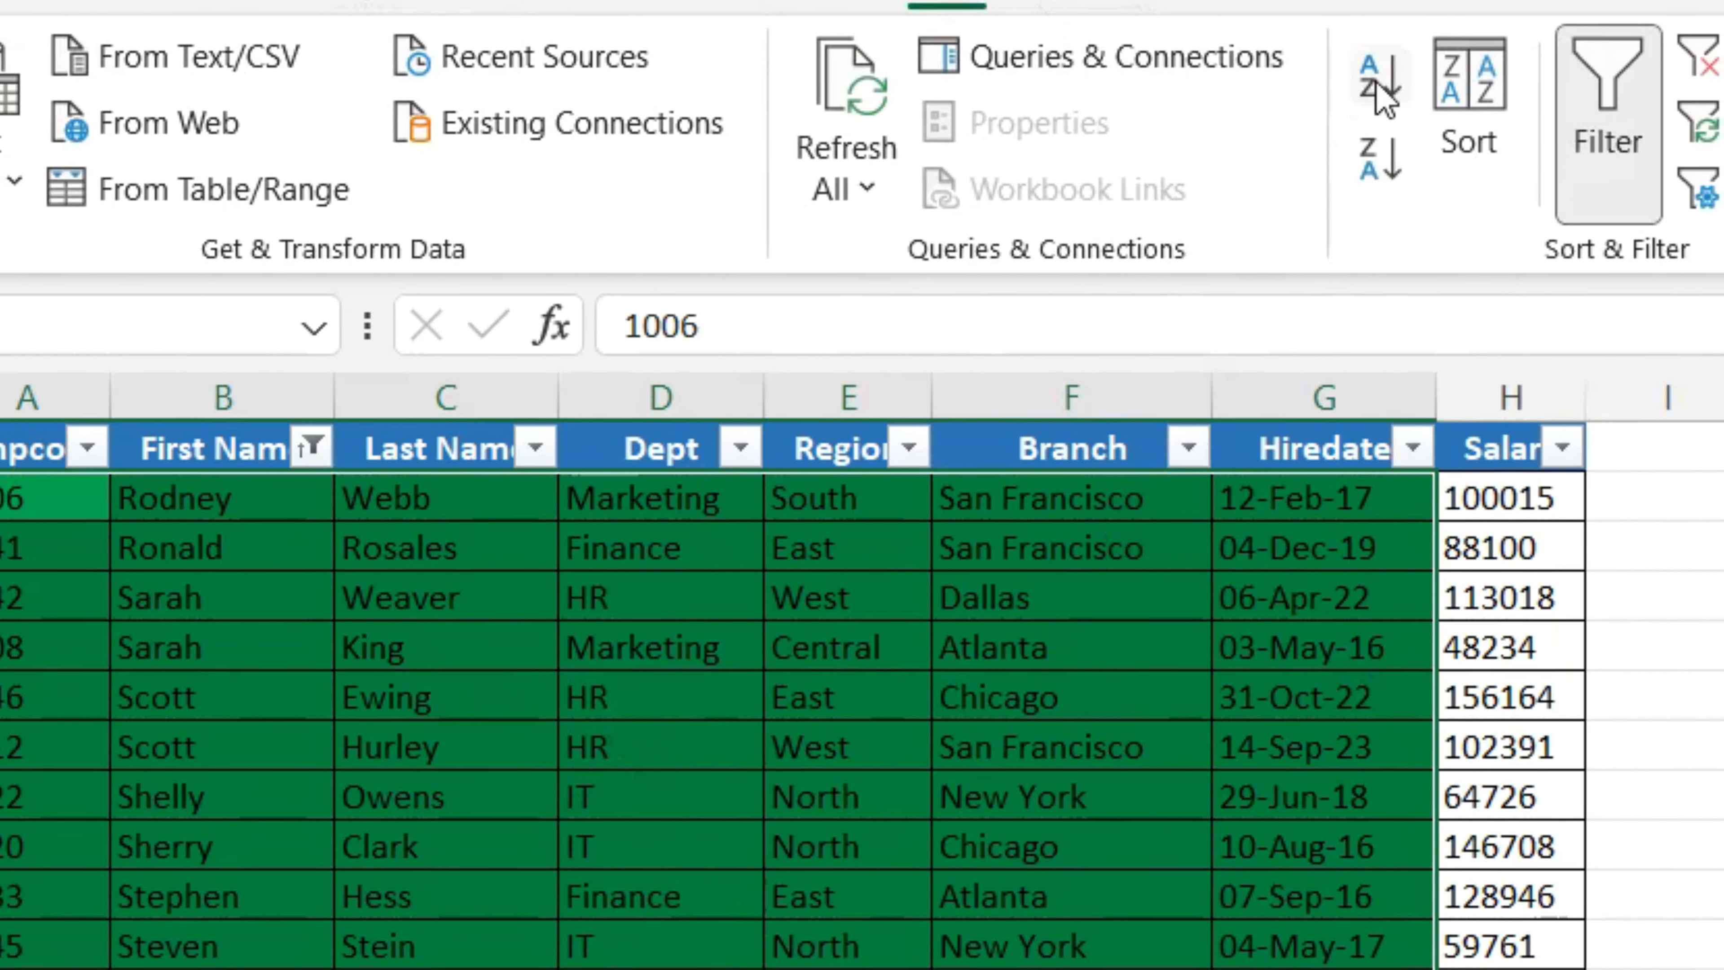
pyautogui.click(1263, 177)
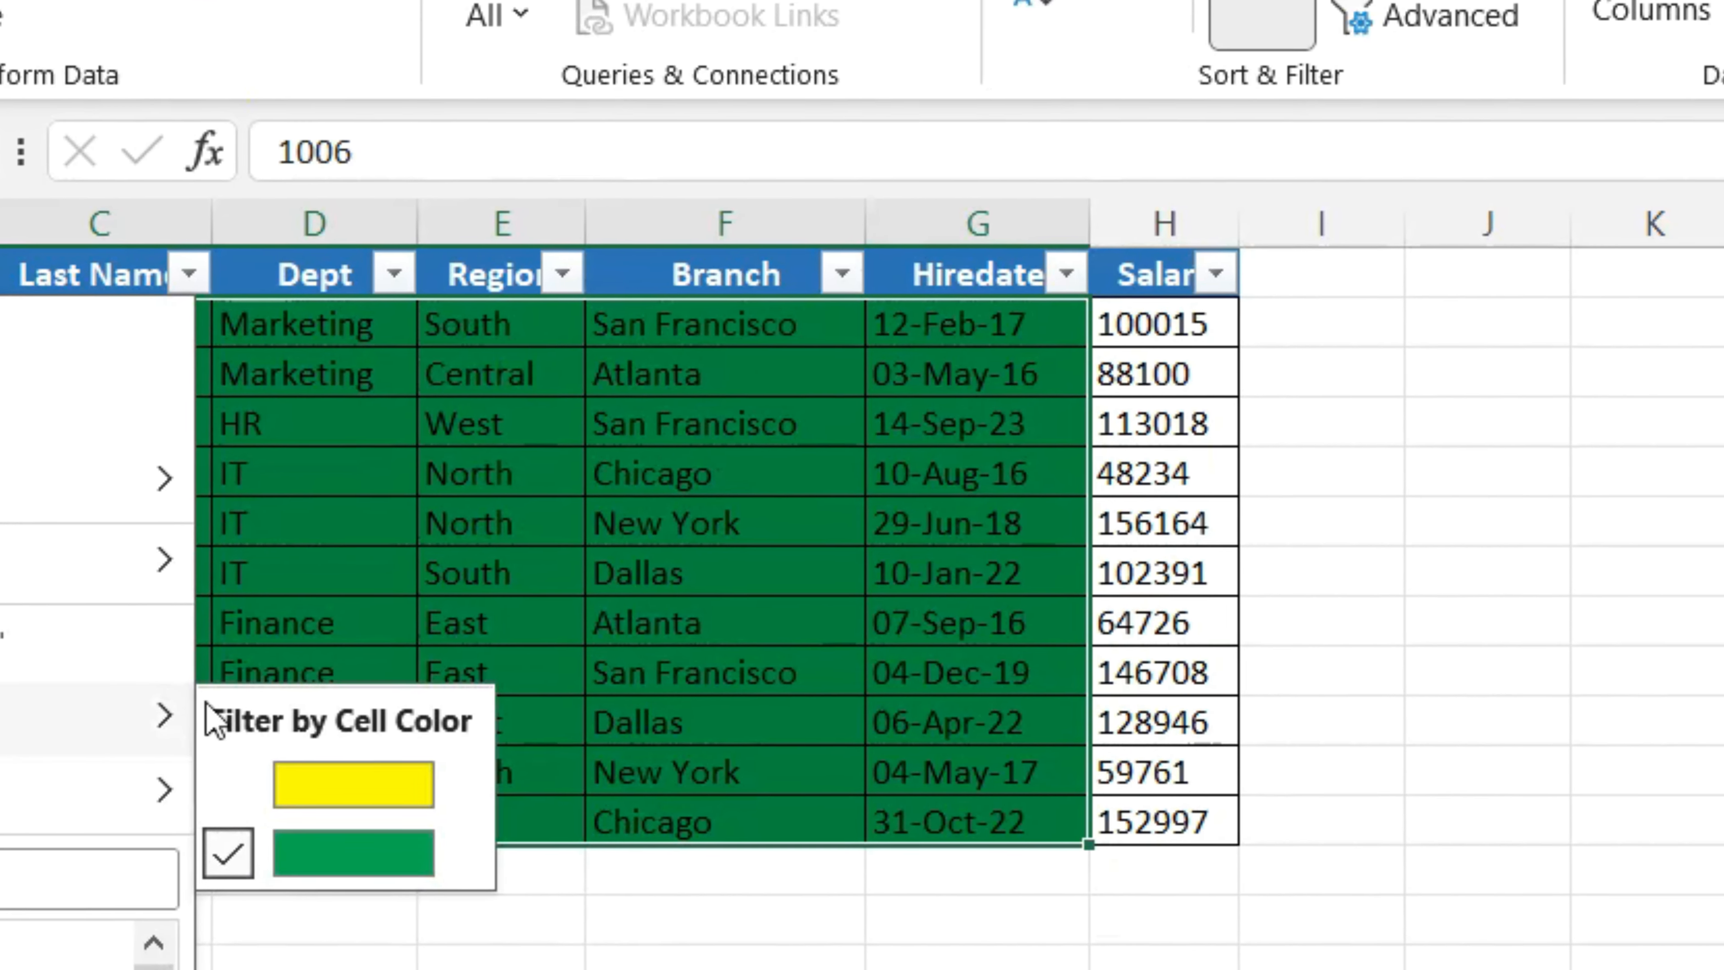
# Change the First Name color filter to yellow cells and review the filtered records down to the end of the list.
pyautogui.click(346, 785)
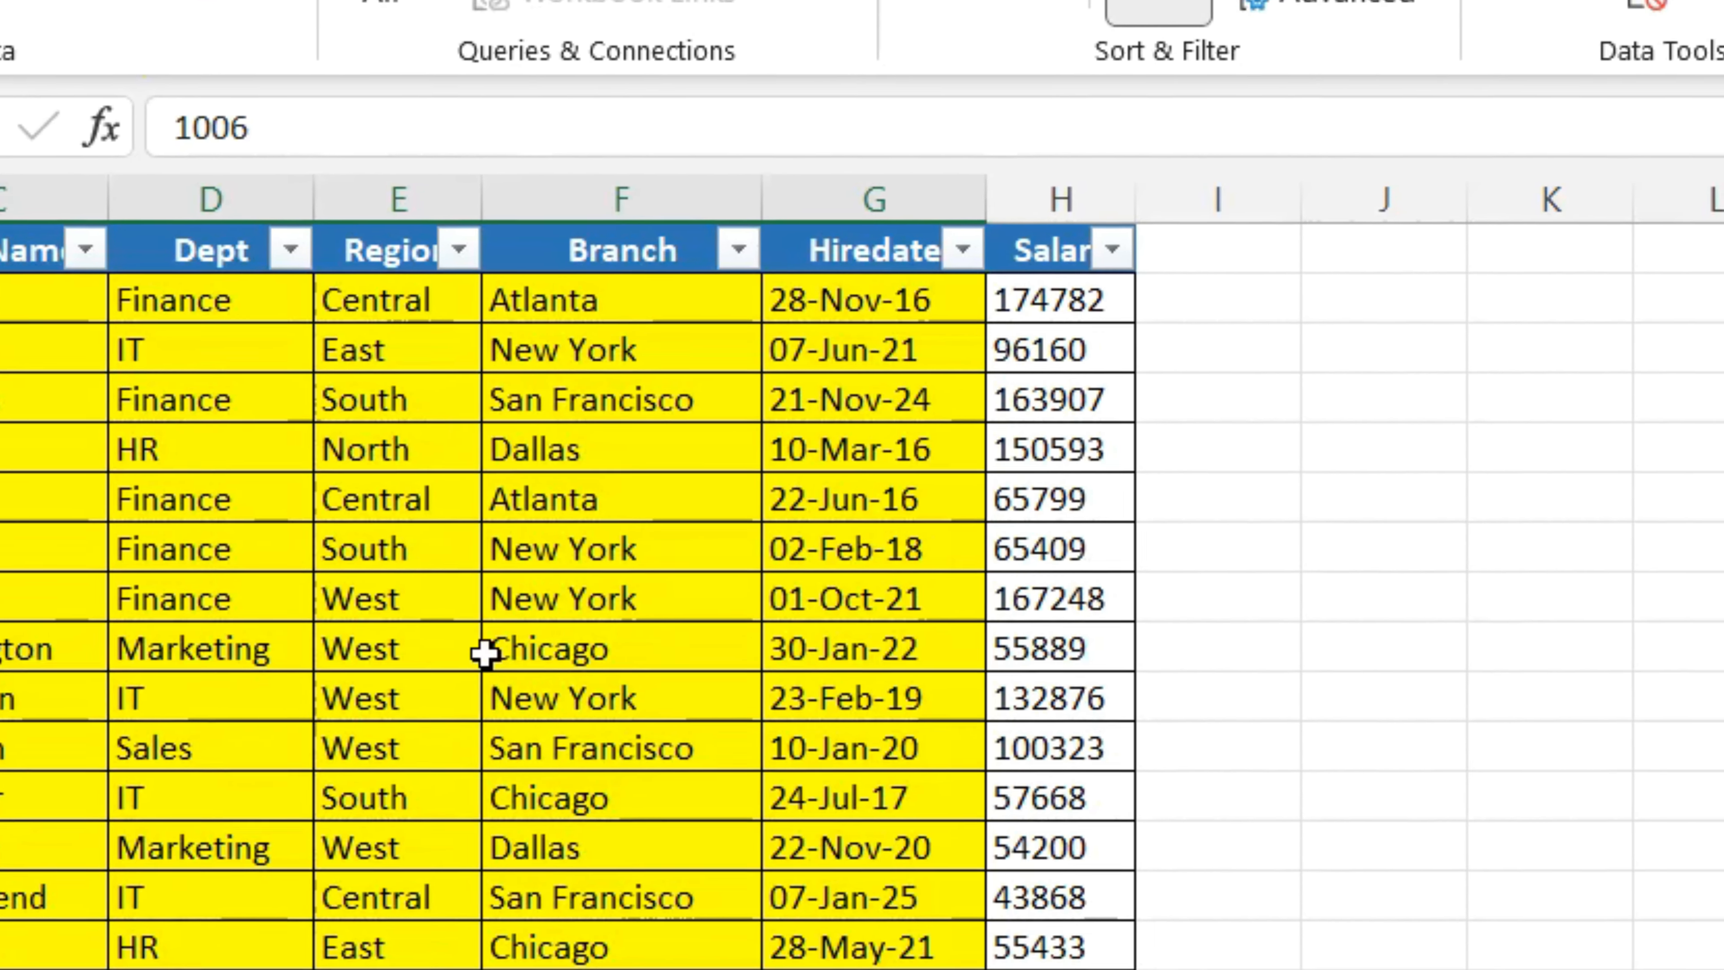
pyautogui.scroll(-10, 484, 654)
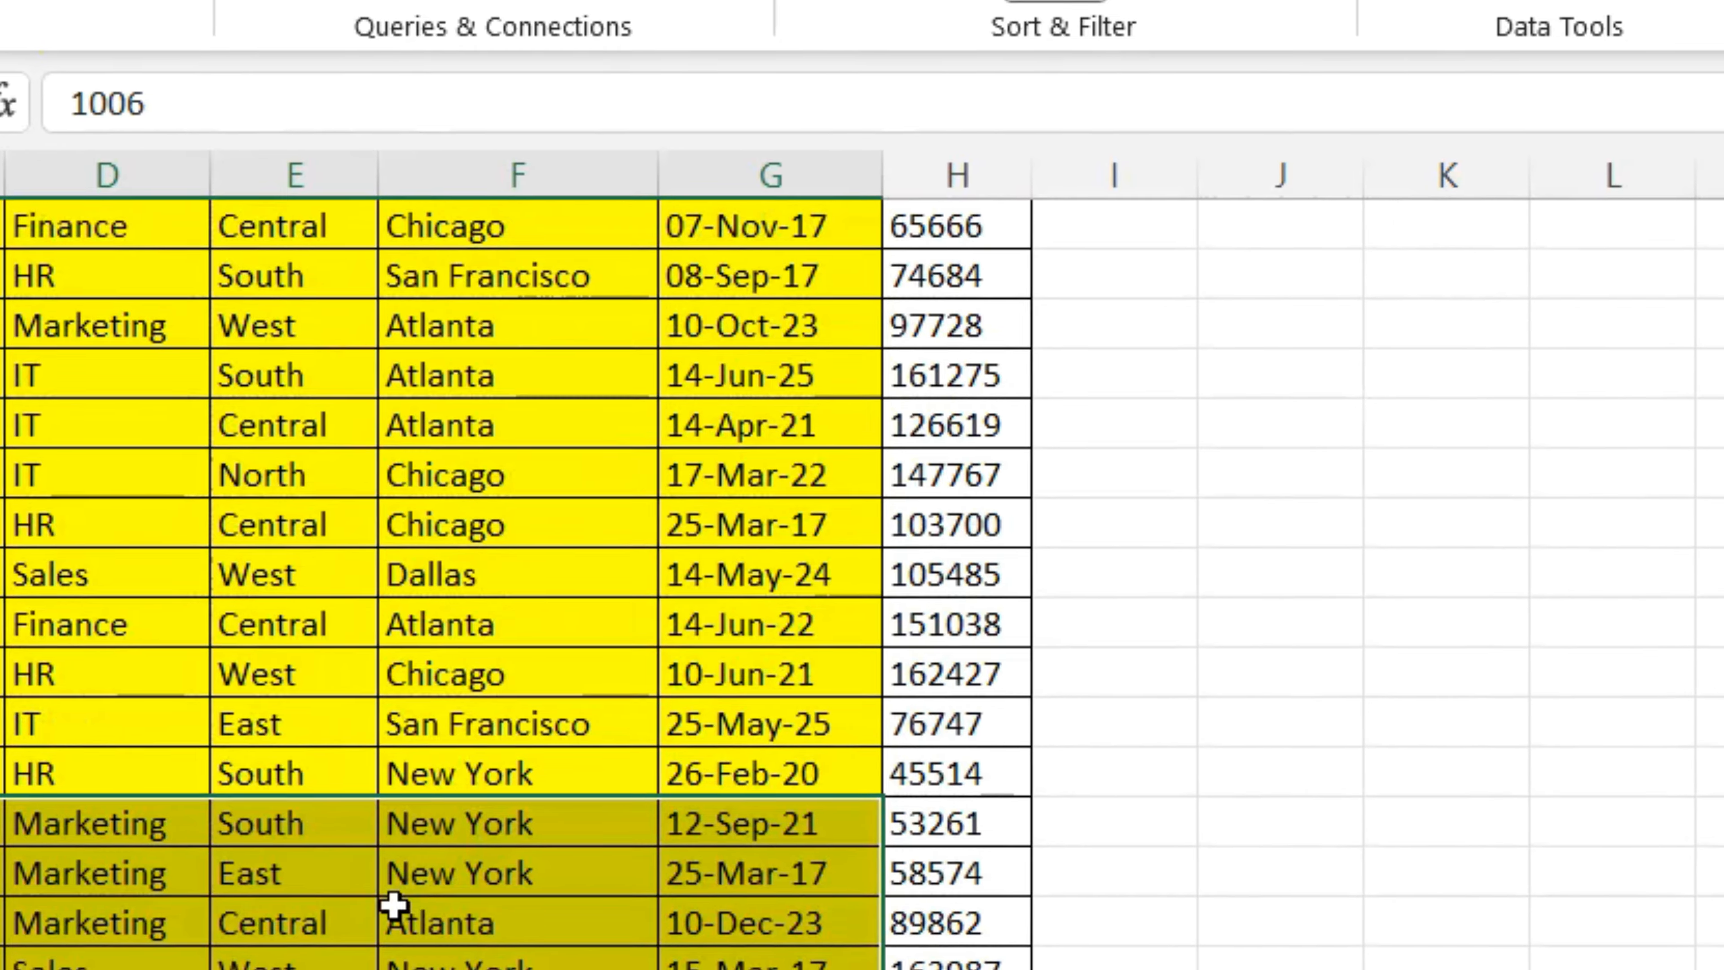
pyautogui.scroll(10, 394, 905)
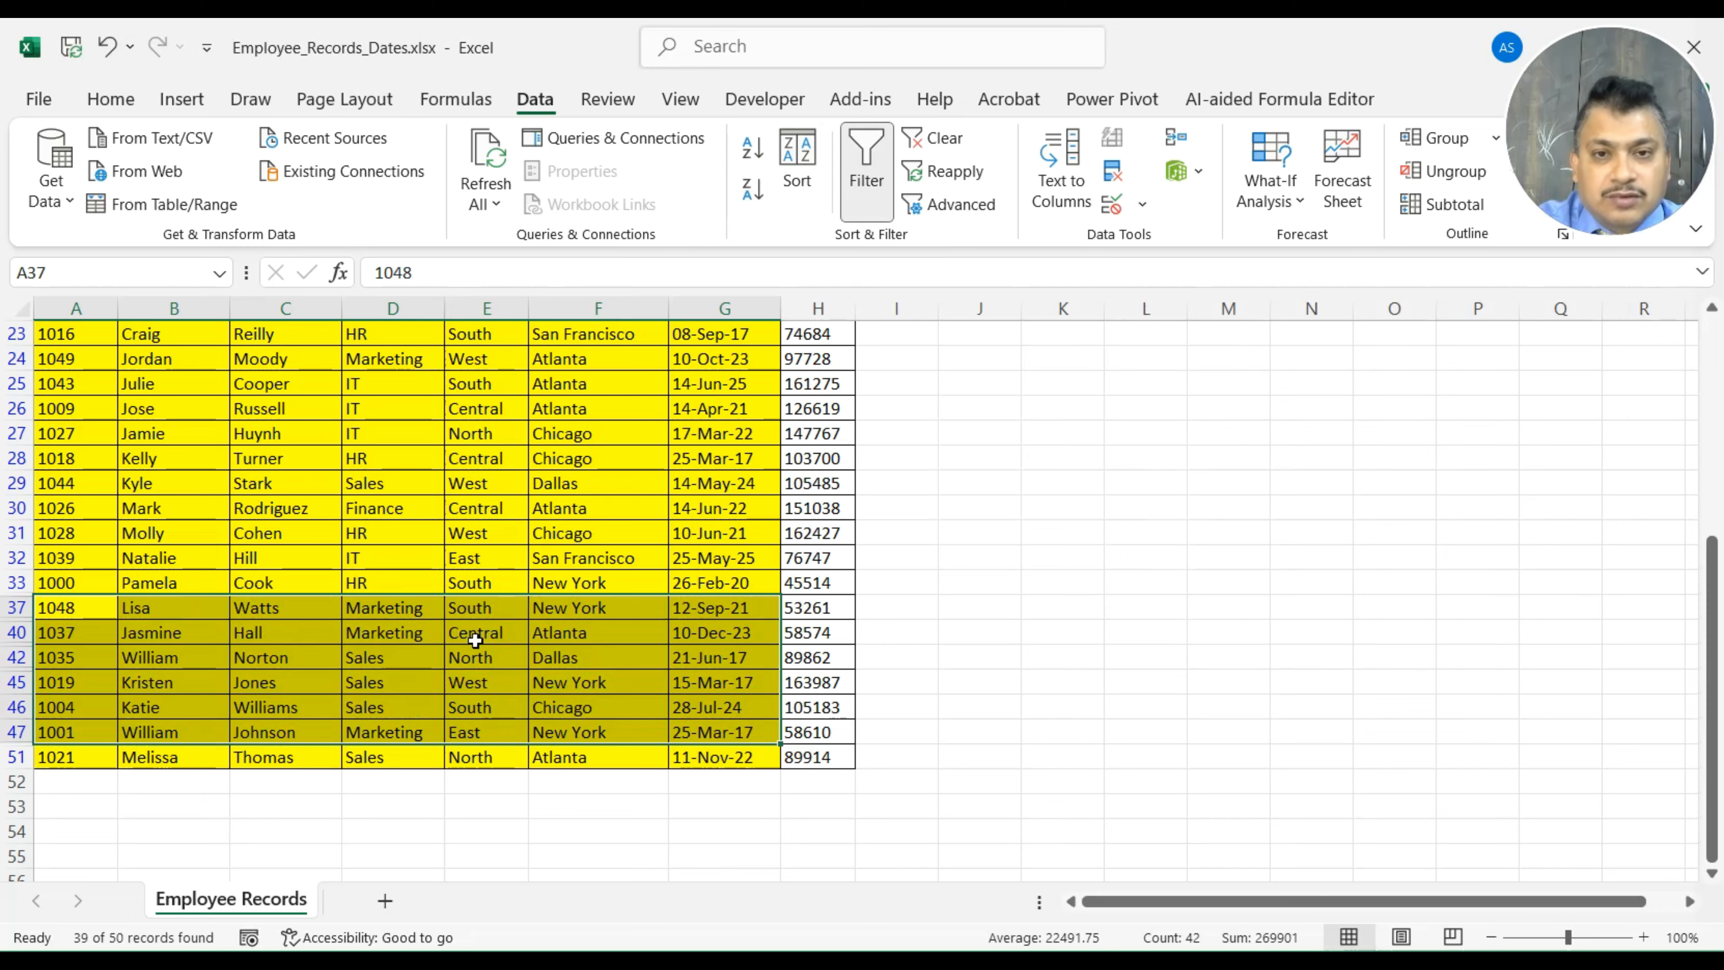
pyautogui.scroll(7, 475, 640)
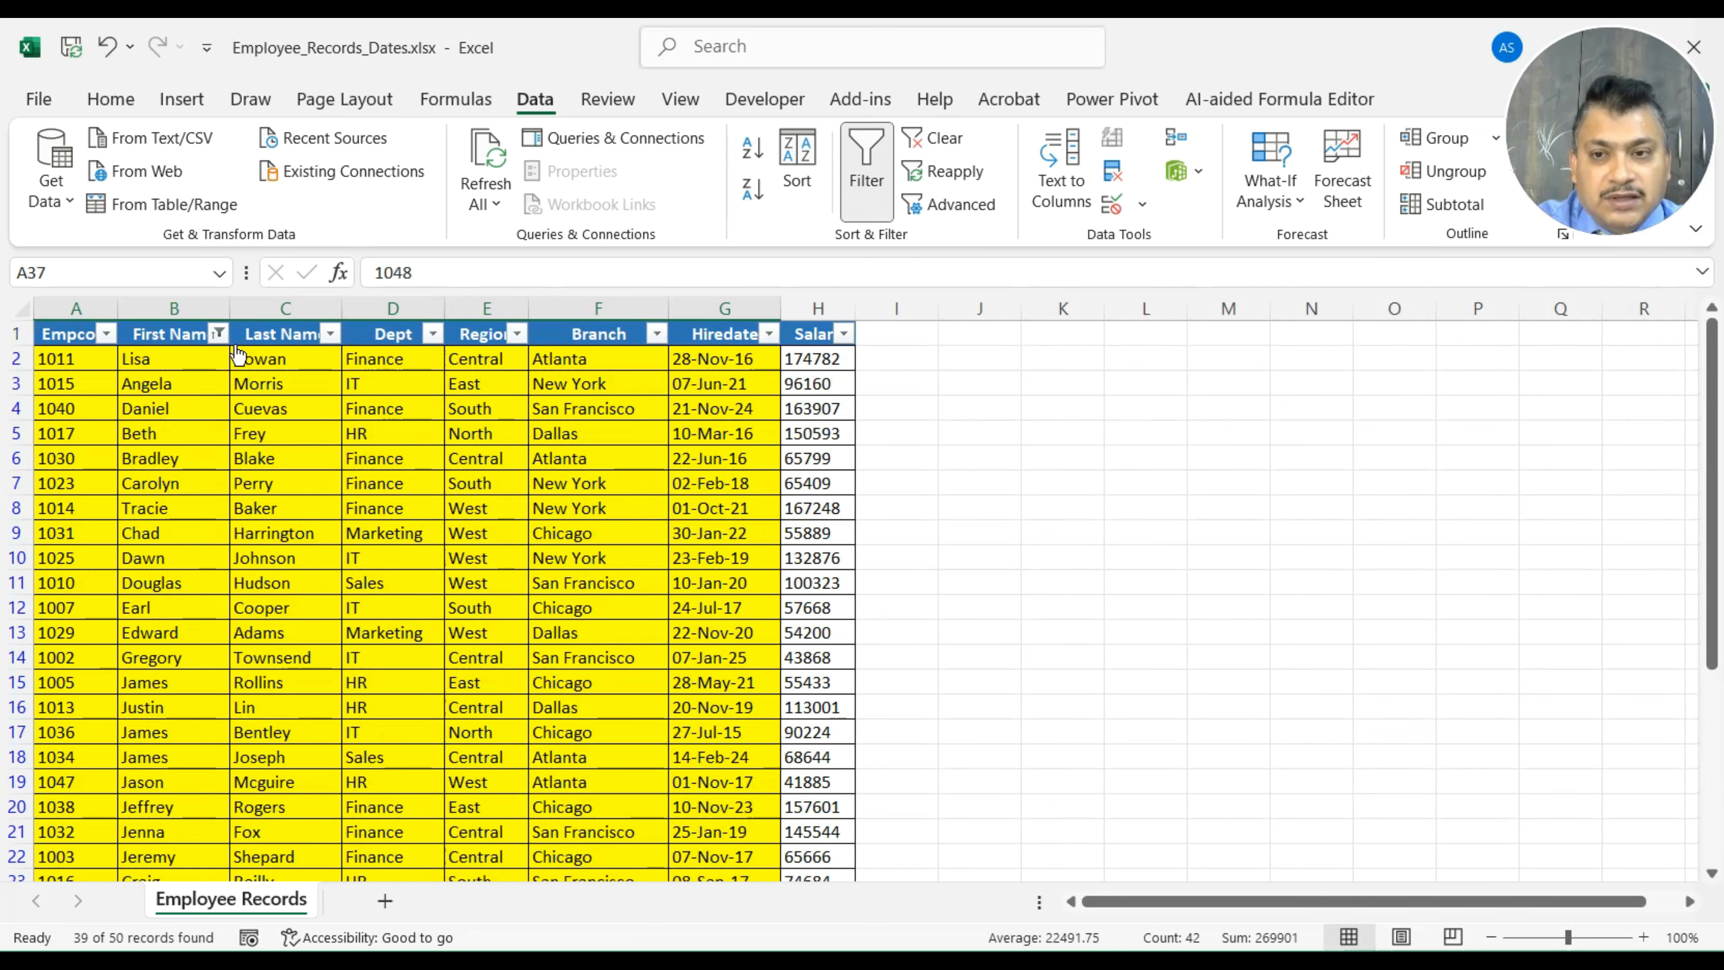
# Clear the color filter from First Name and look through the full list of yellow and green records.
pyautogui.click(218, 334)
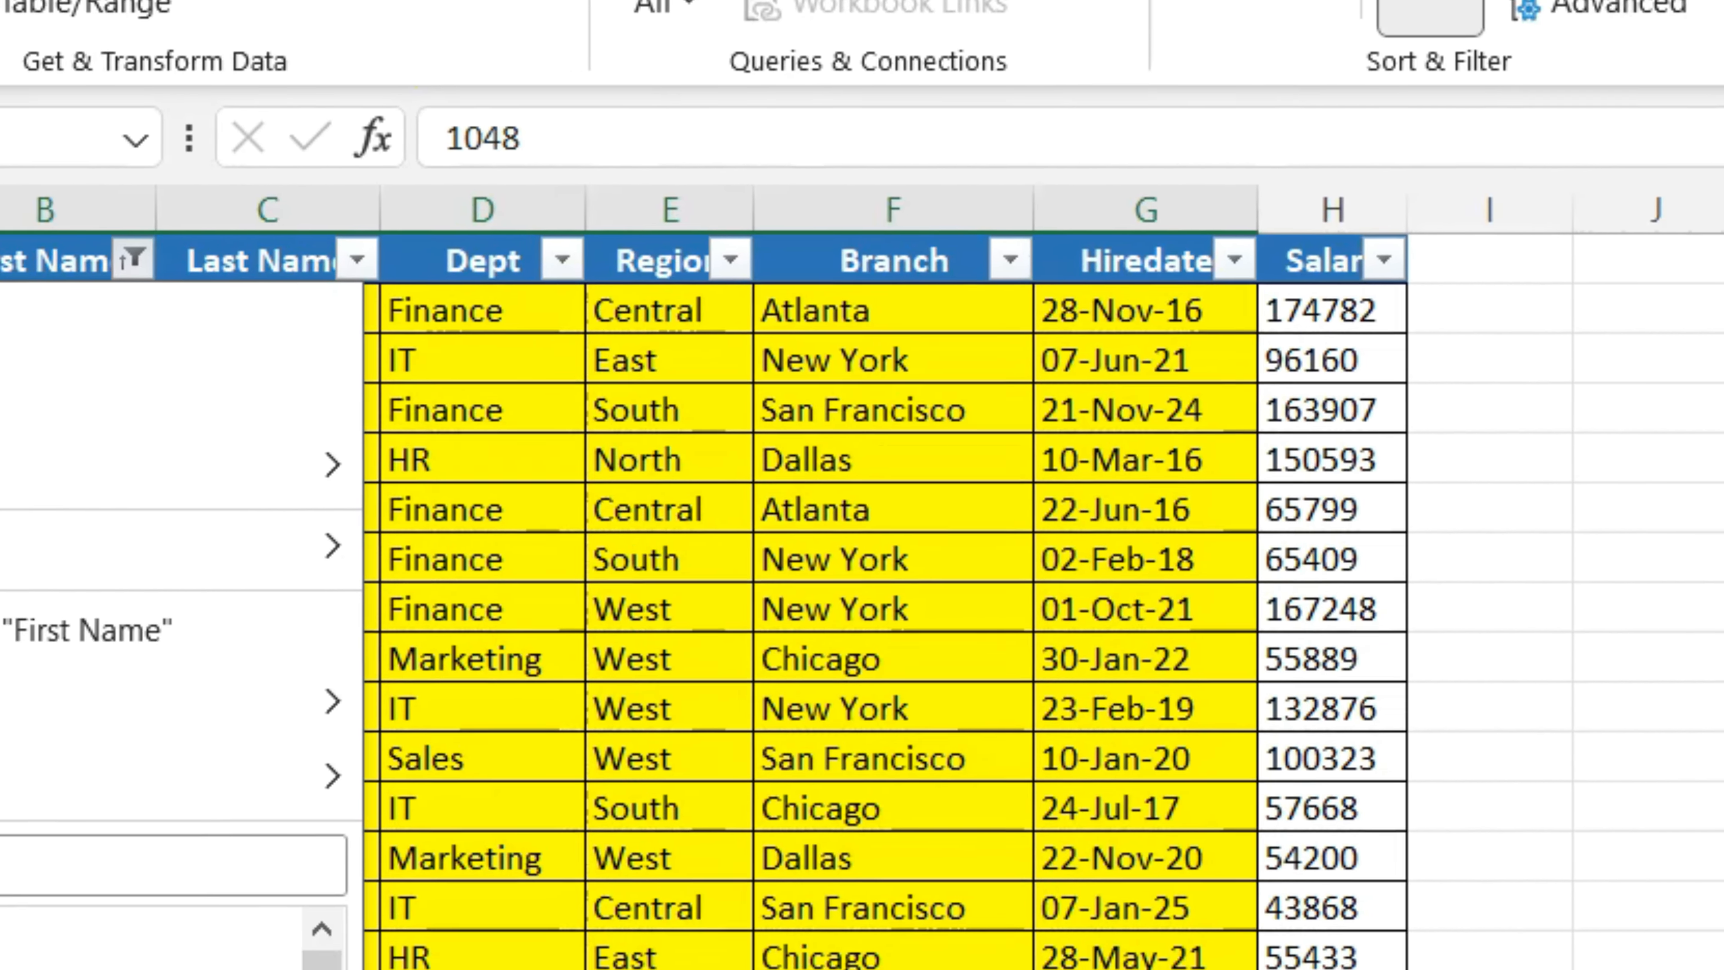
pyautogui.click(13, 706)
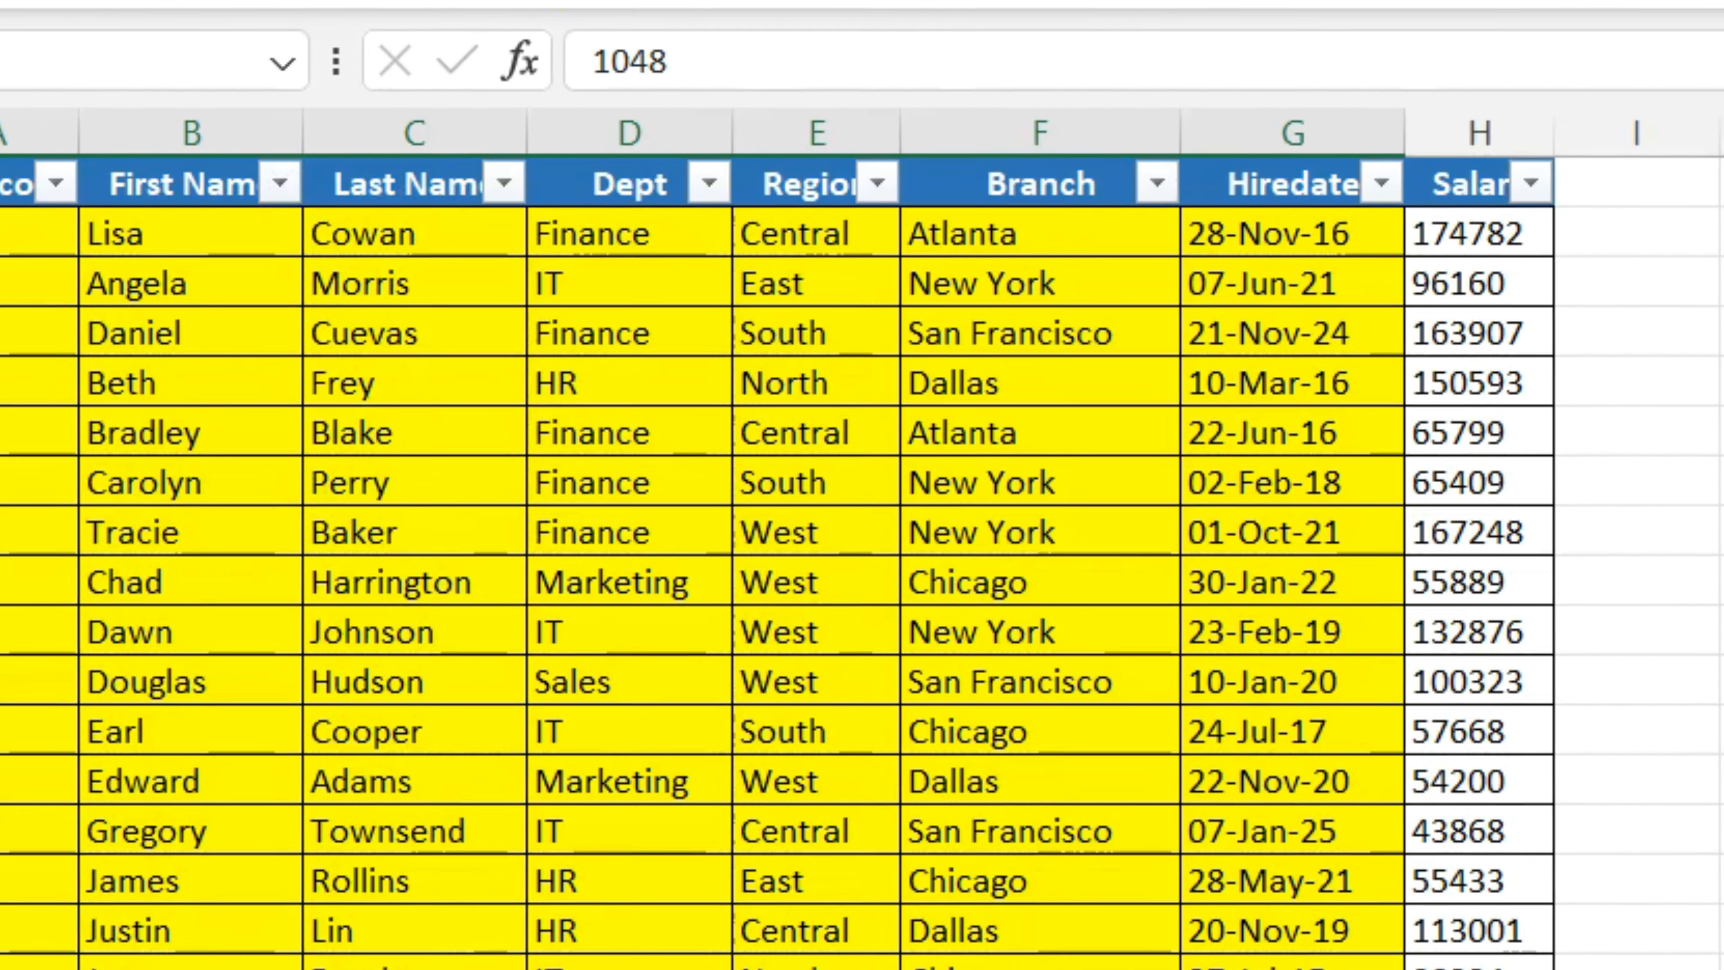
pyautogui.scroll(-9, 623, 679)
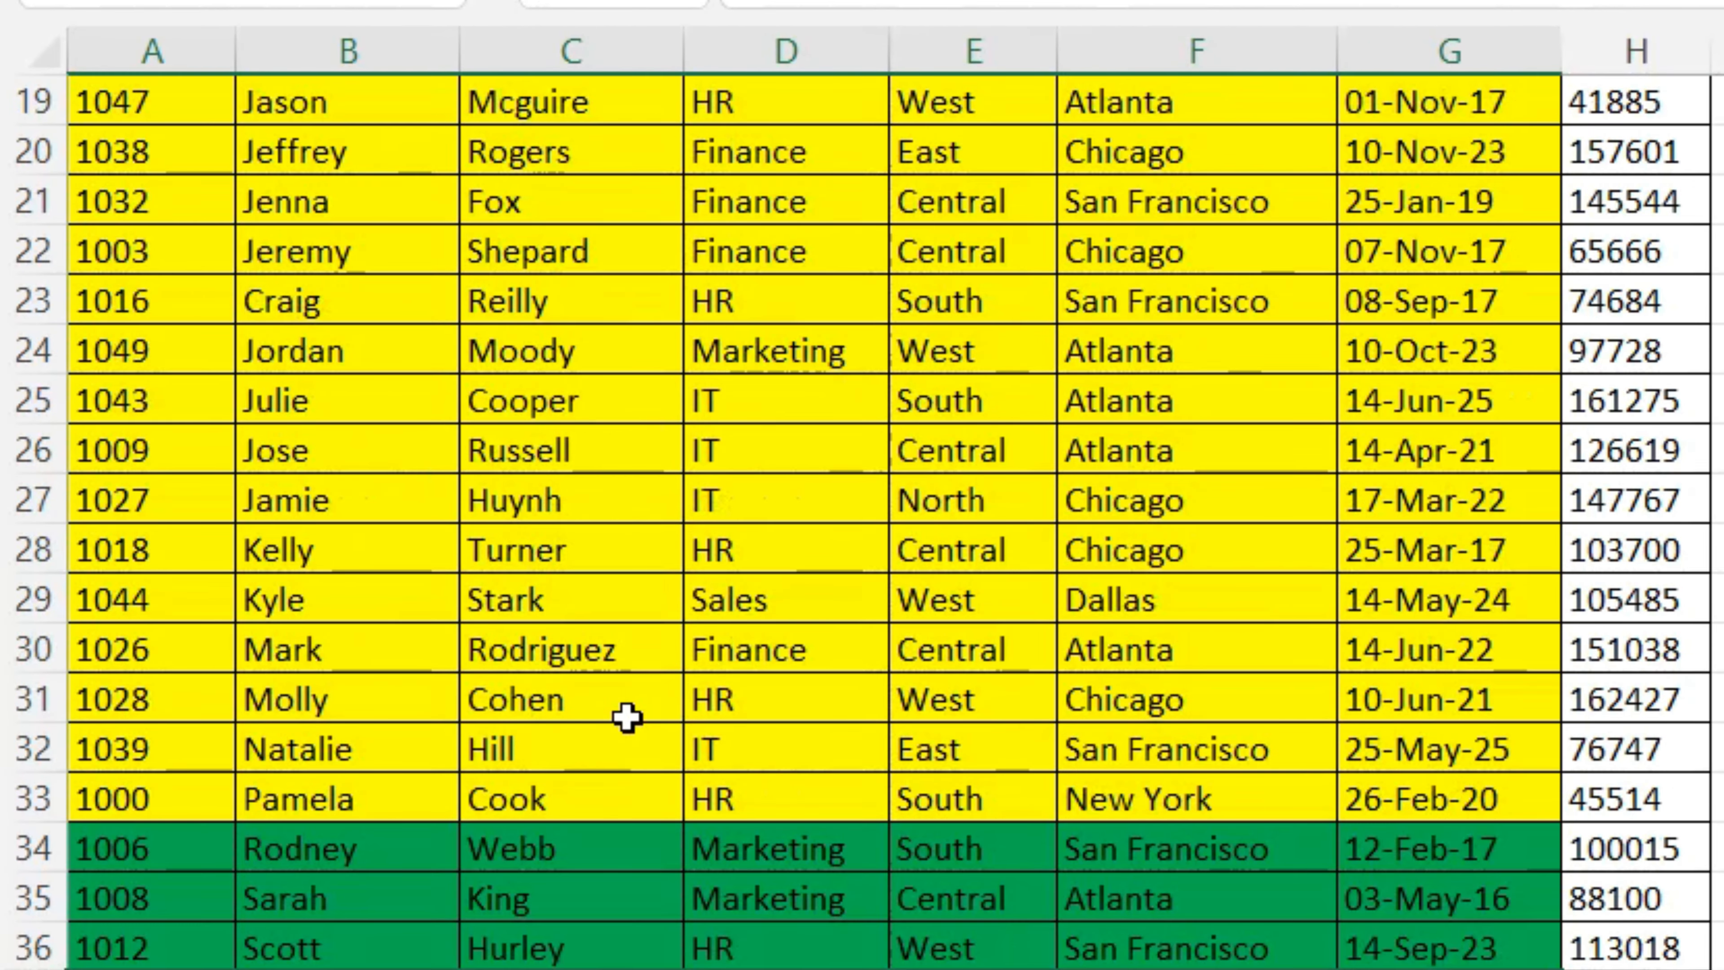
pyautogui.scroll(-2, 624, 714)
pyautogui.scroll(11, 627, 715)
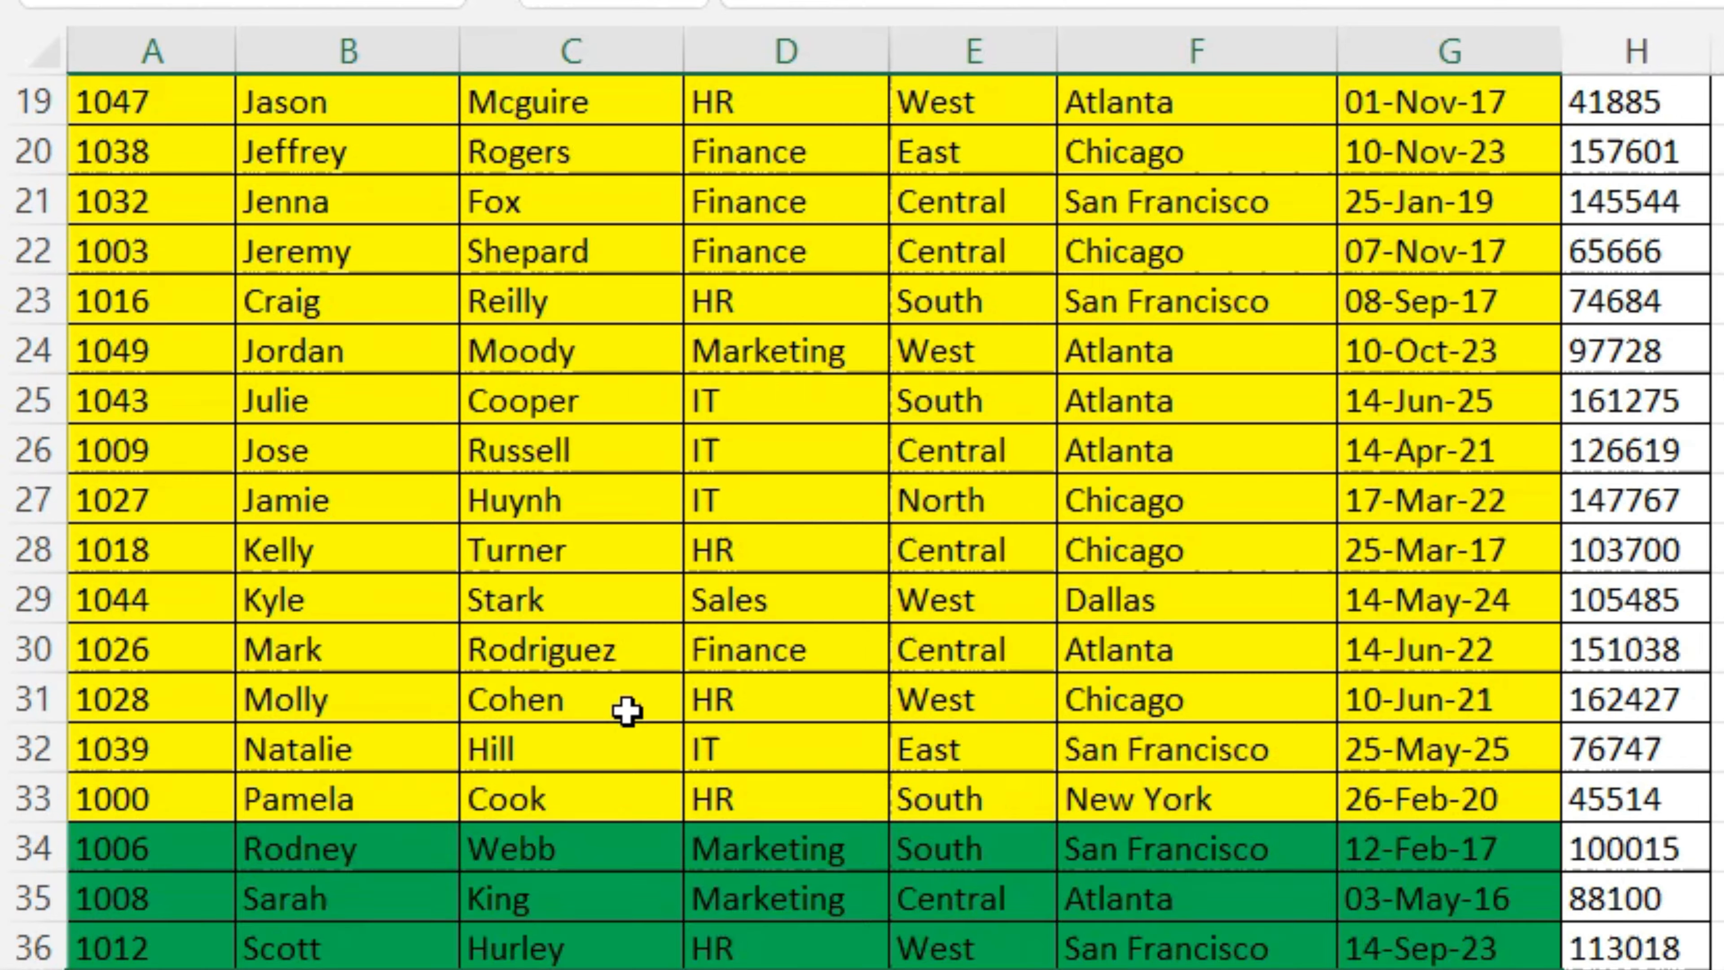